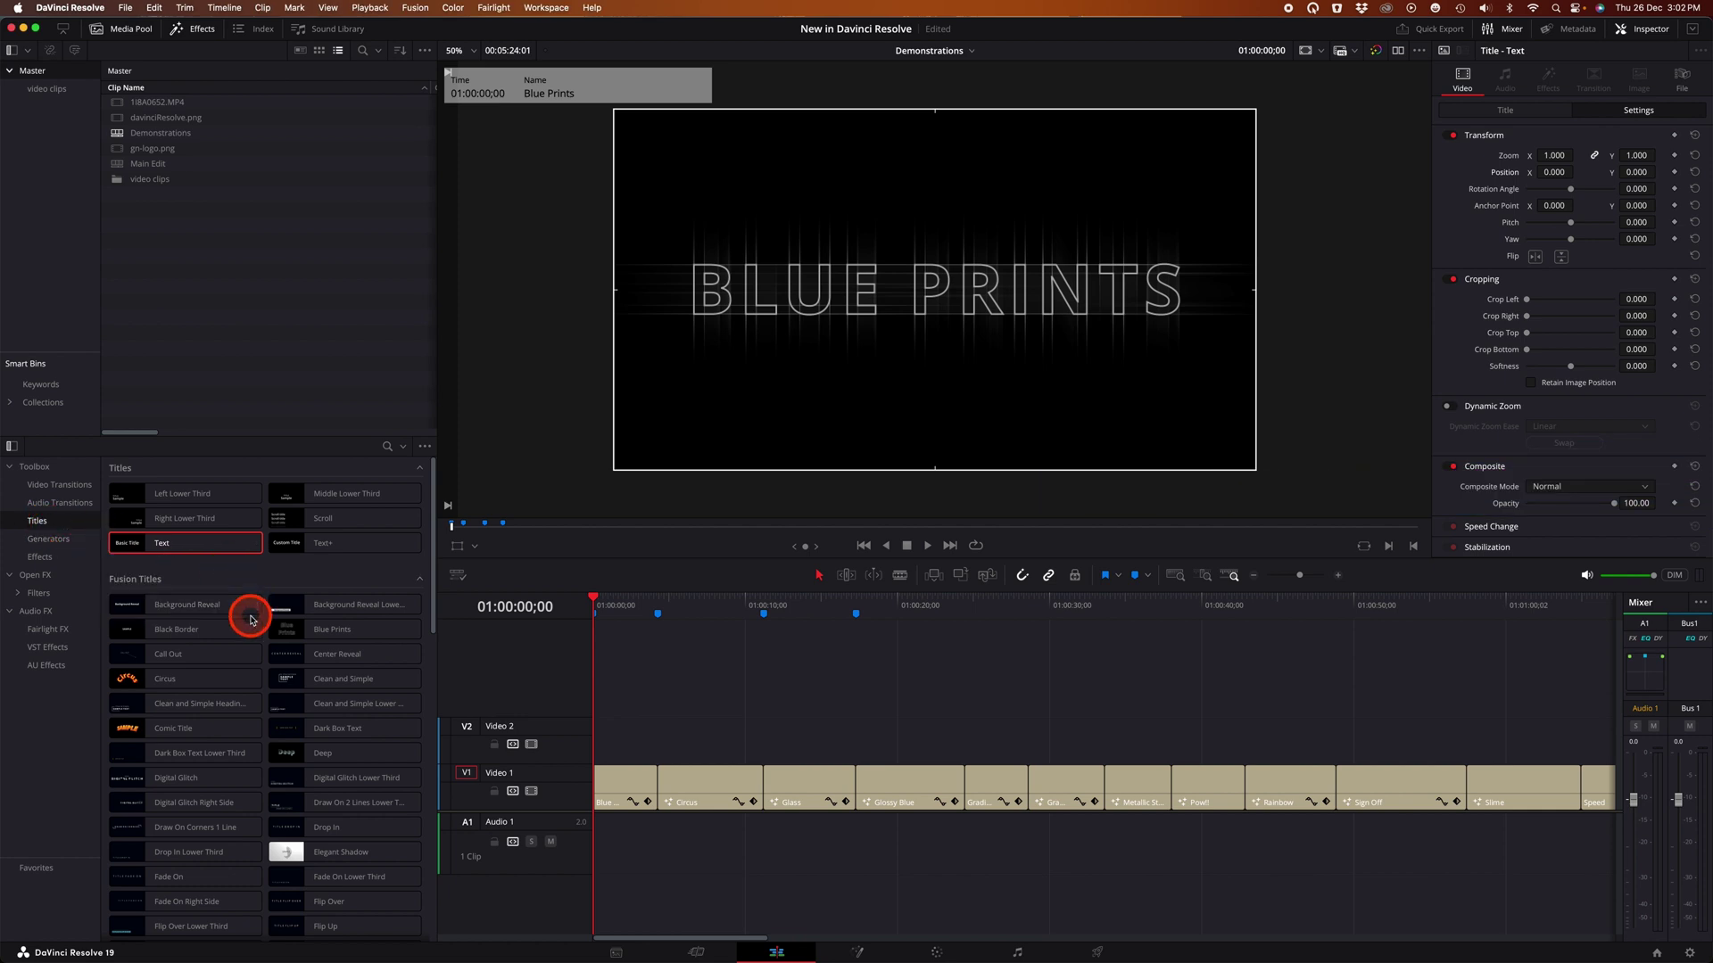
# - Play through the Fusion title clips, from Blue Prints past Circus, Pow! and Rainbow to Volcano
pyautogui.scroll(-3, 249, 612)
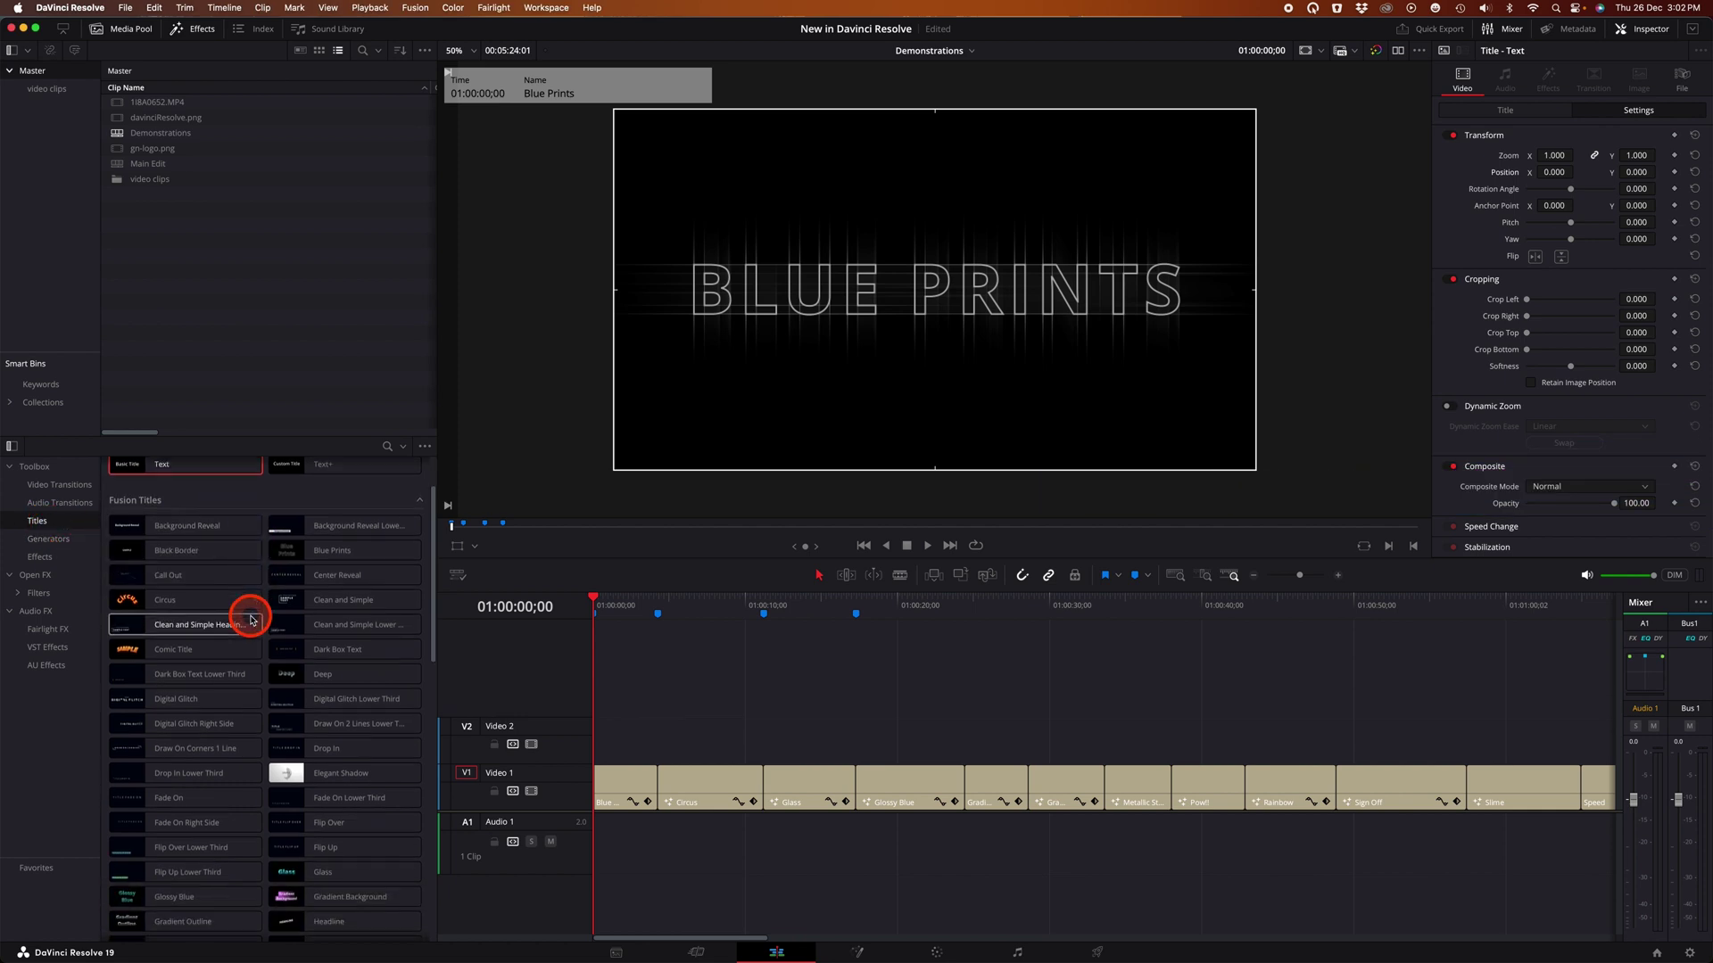
pyautogui.scroll(3, 179, 580)
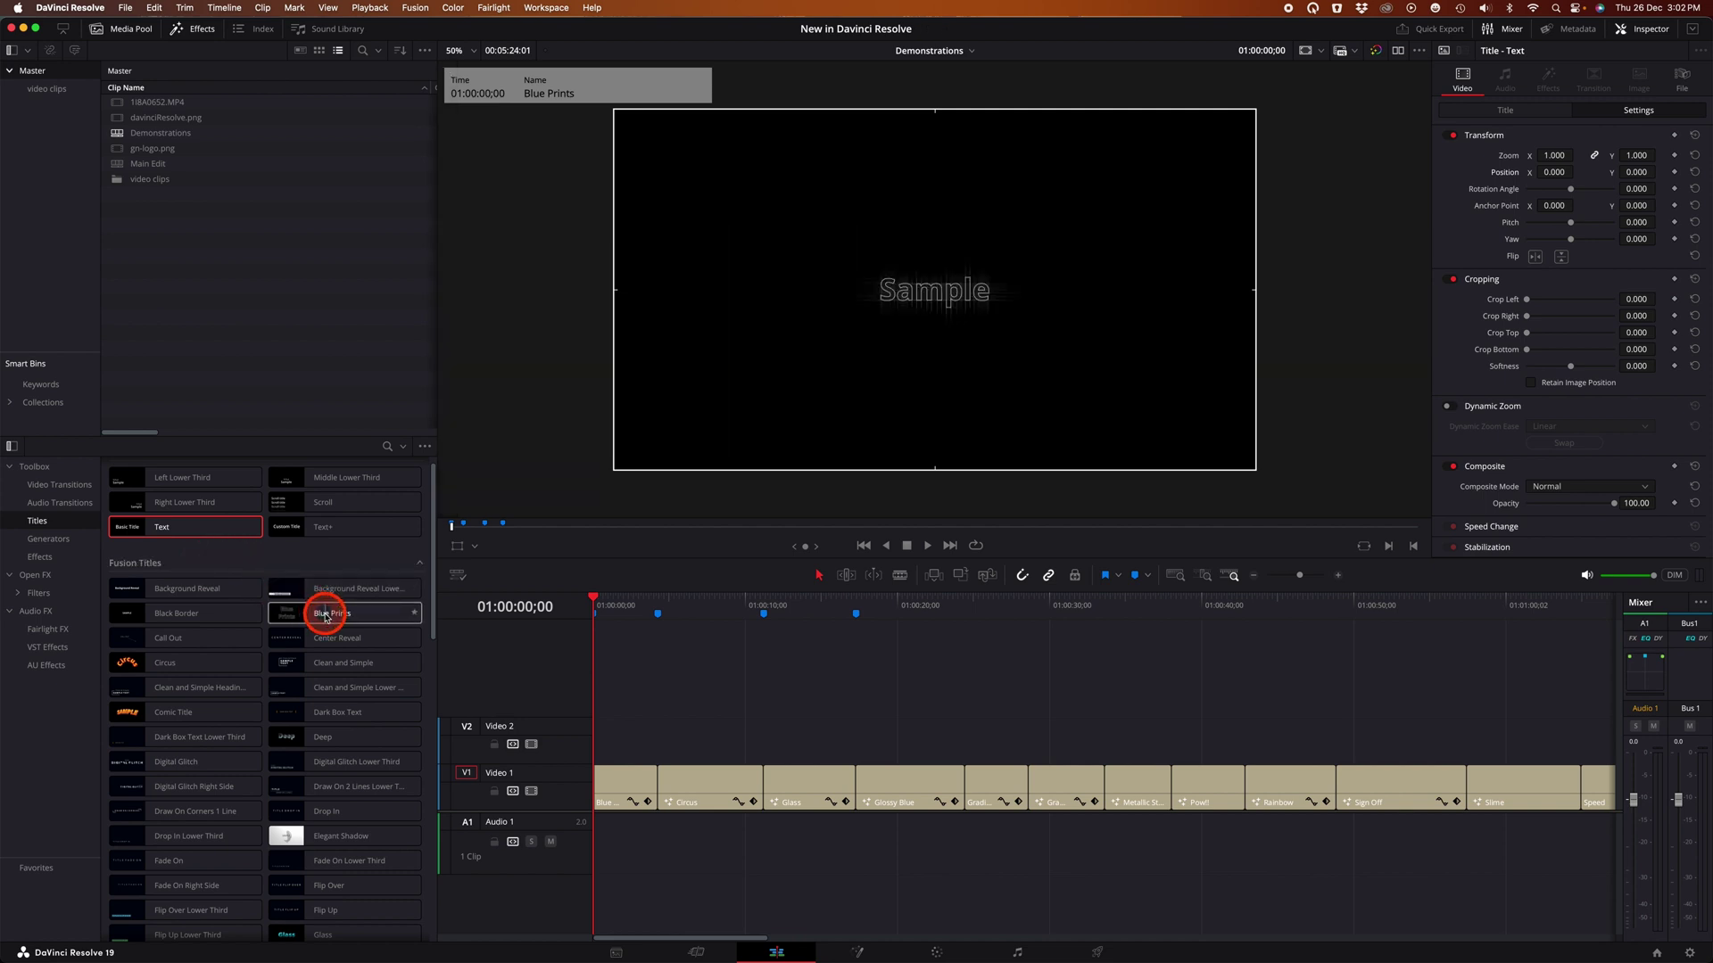
pyautogui.click(595, 599)
pyautogui.moveTo(596, 598); pyautogui.dragTo(1174, 651)
pyautogui.press('space')
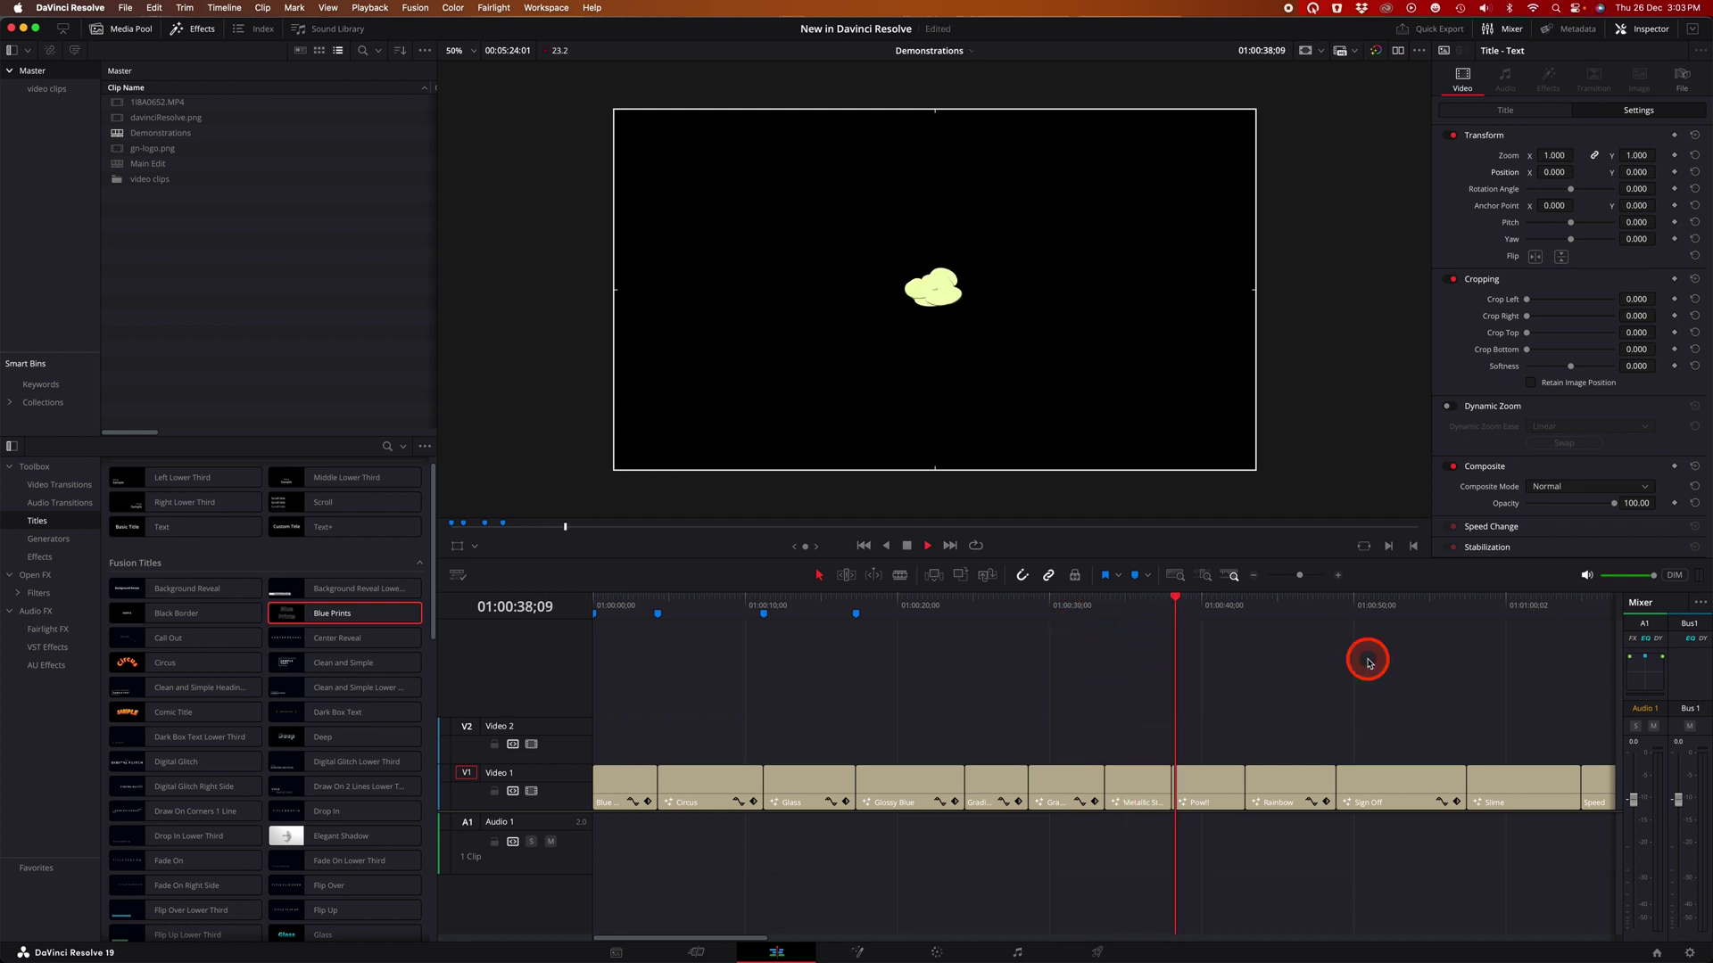
pyautogui.moveTo(1247, 603); pyautogui.dragTo(1138, 652)
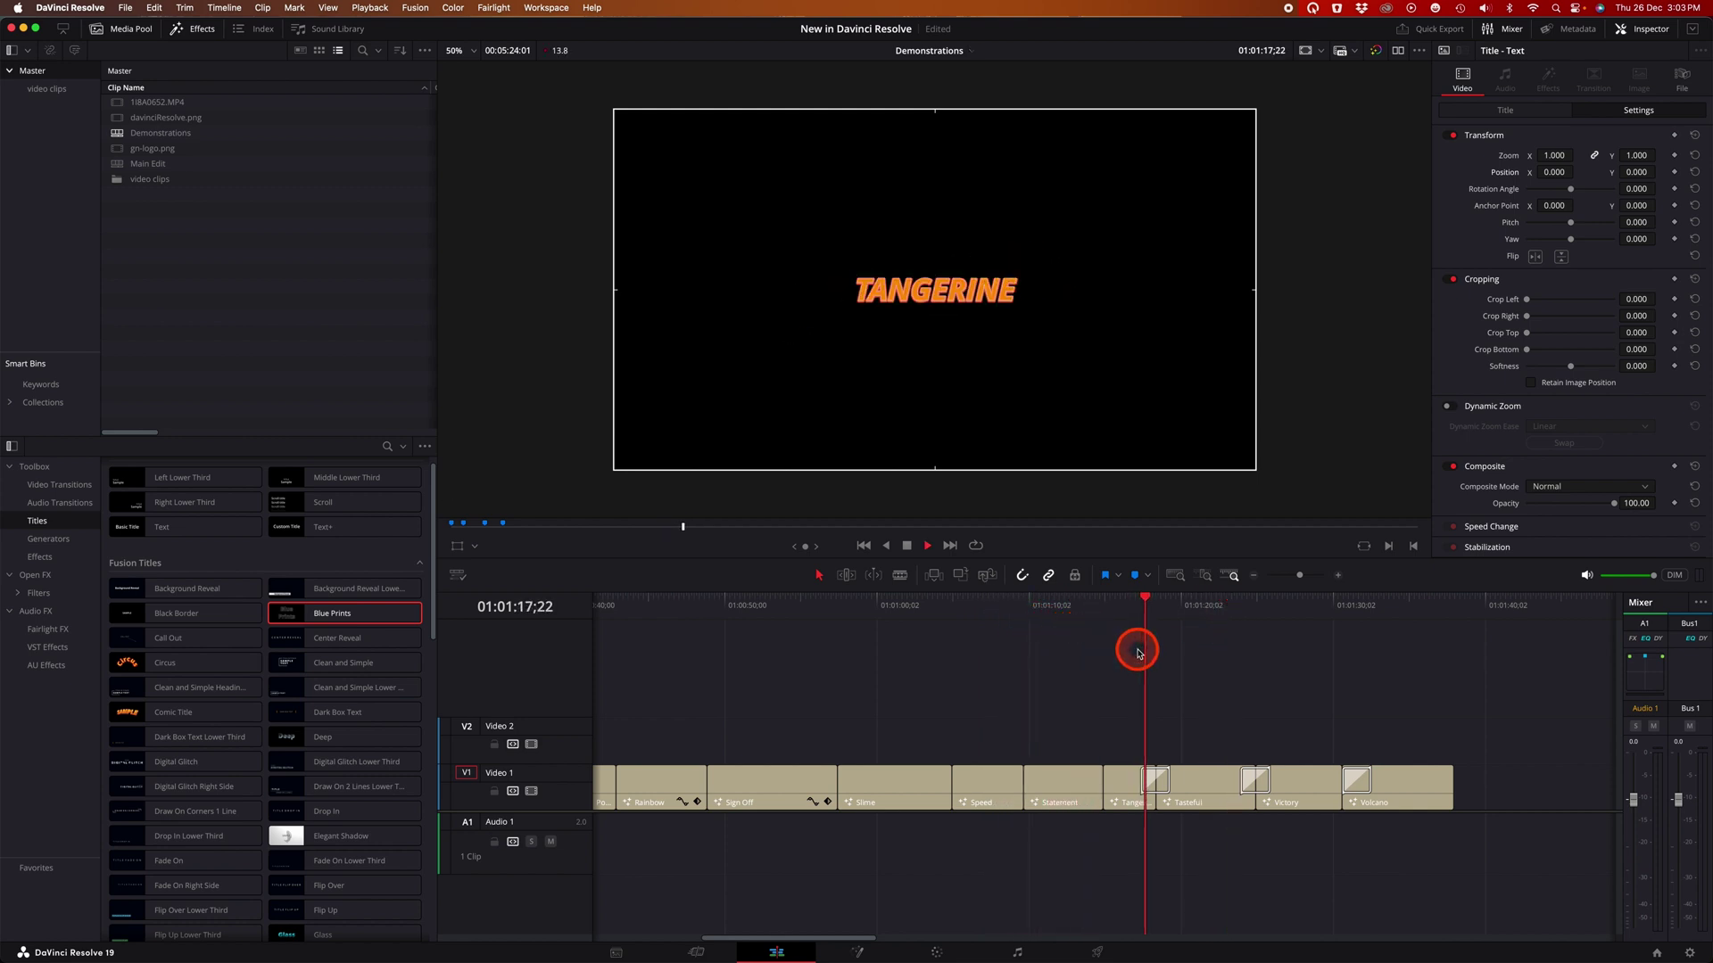
pyautogui.press('l')
pyautogui.press('l')
pyautogui.press('l')
pyautogui.press('l')
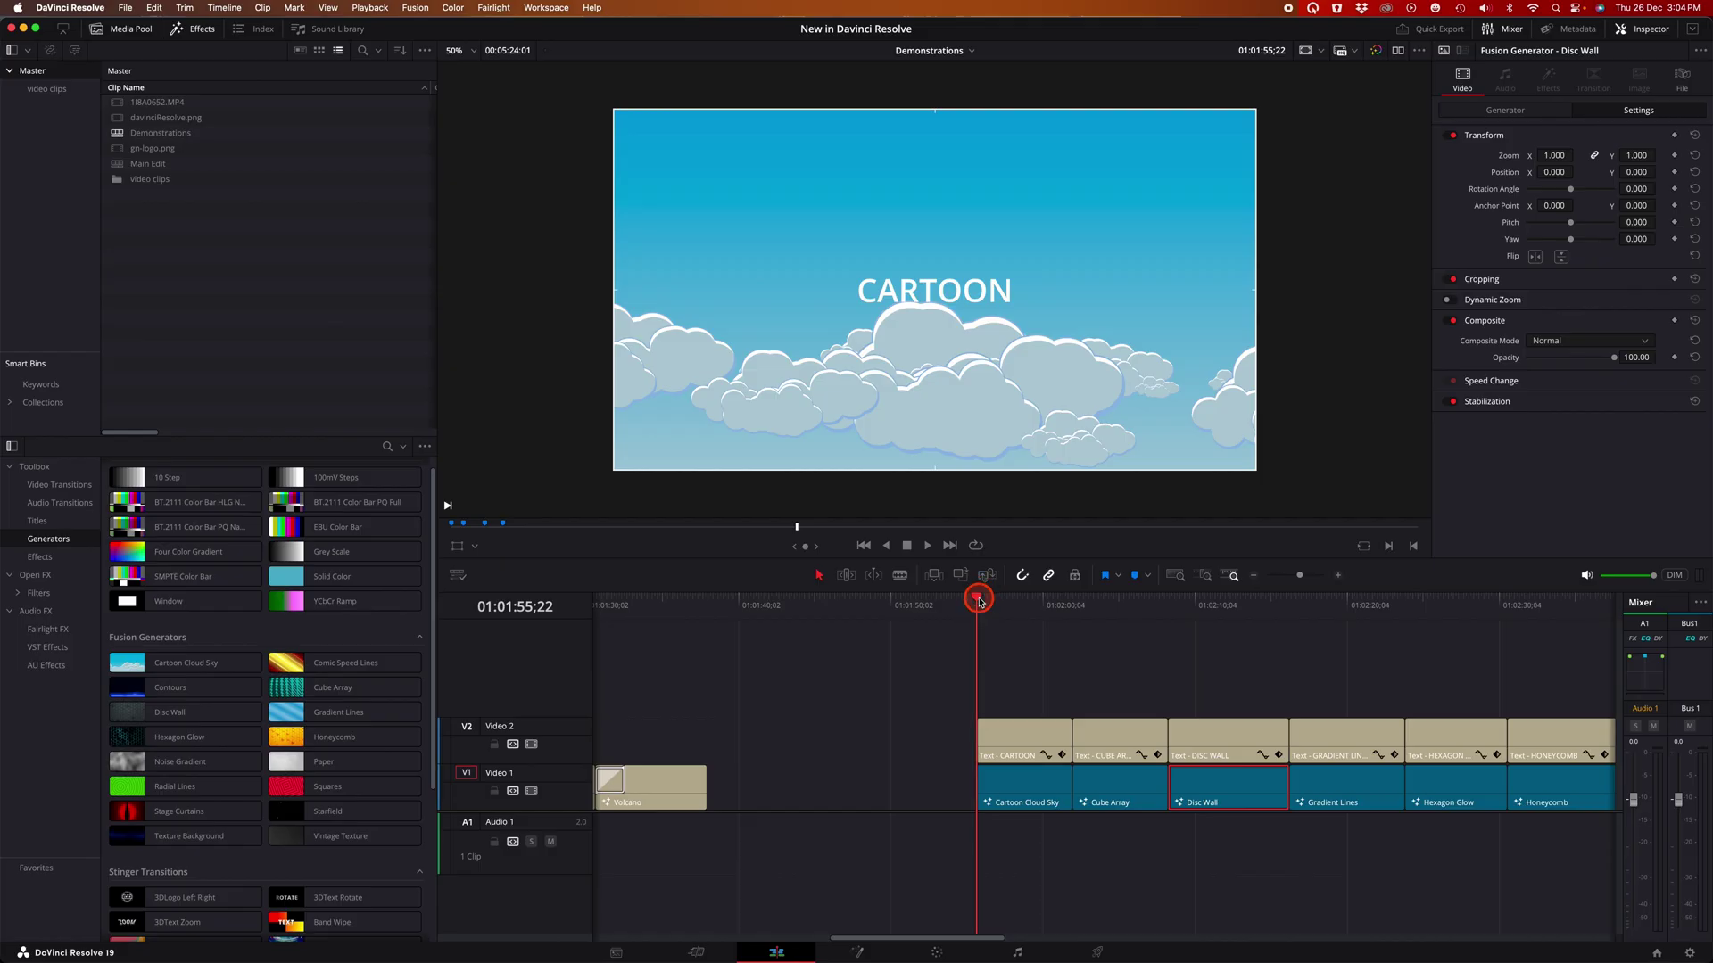
# - Scrub the generator clips from Cartoon Cloud Sky through Cube Array to Disc Wall
pyautogui.moveTo(979, 607); pyautogui.dragTo(1222, 614)
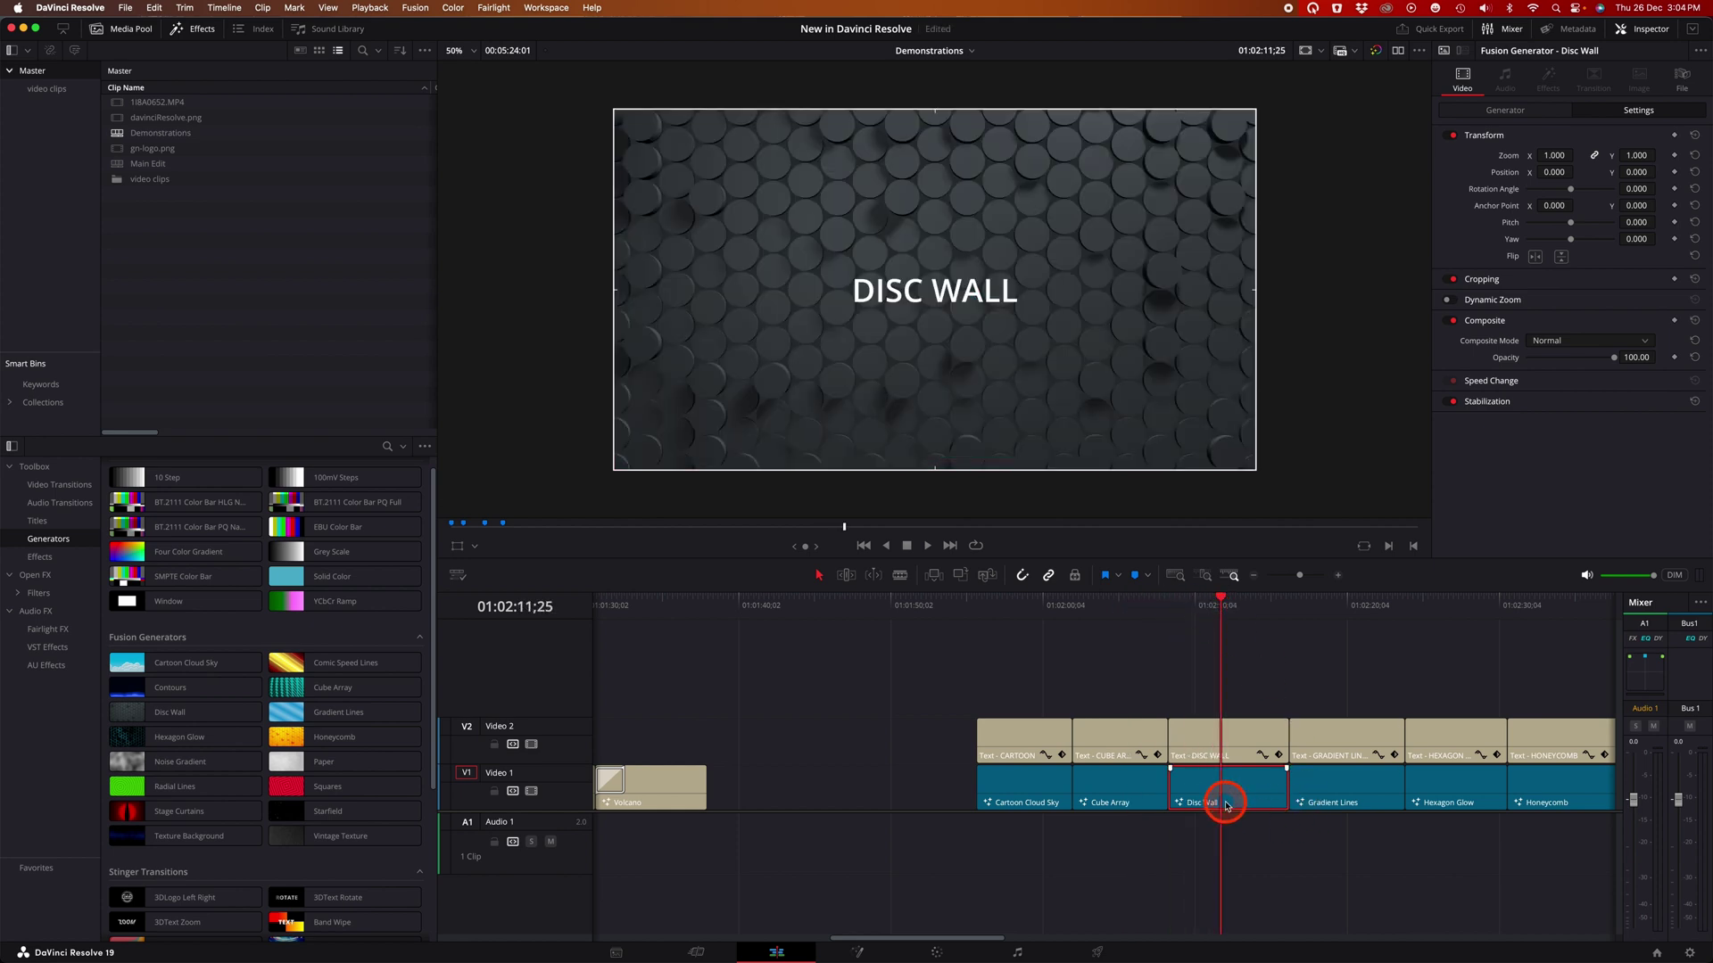
# - Keyframe the Disc Wall generator's Animation parameter and set it to 1.4
pyautogui.click(1514, 108)
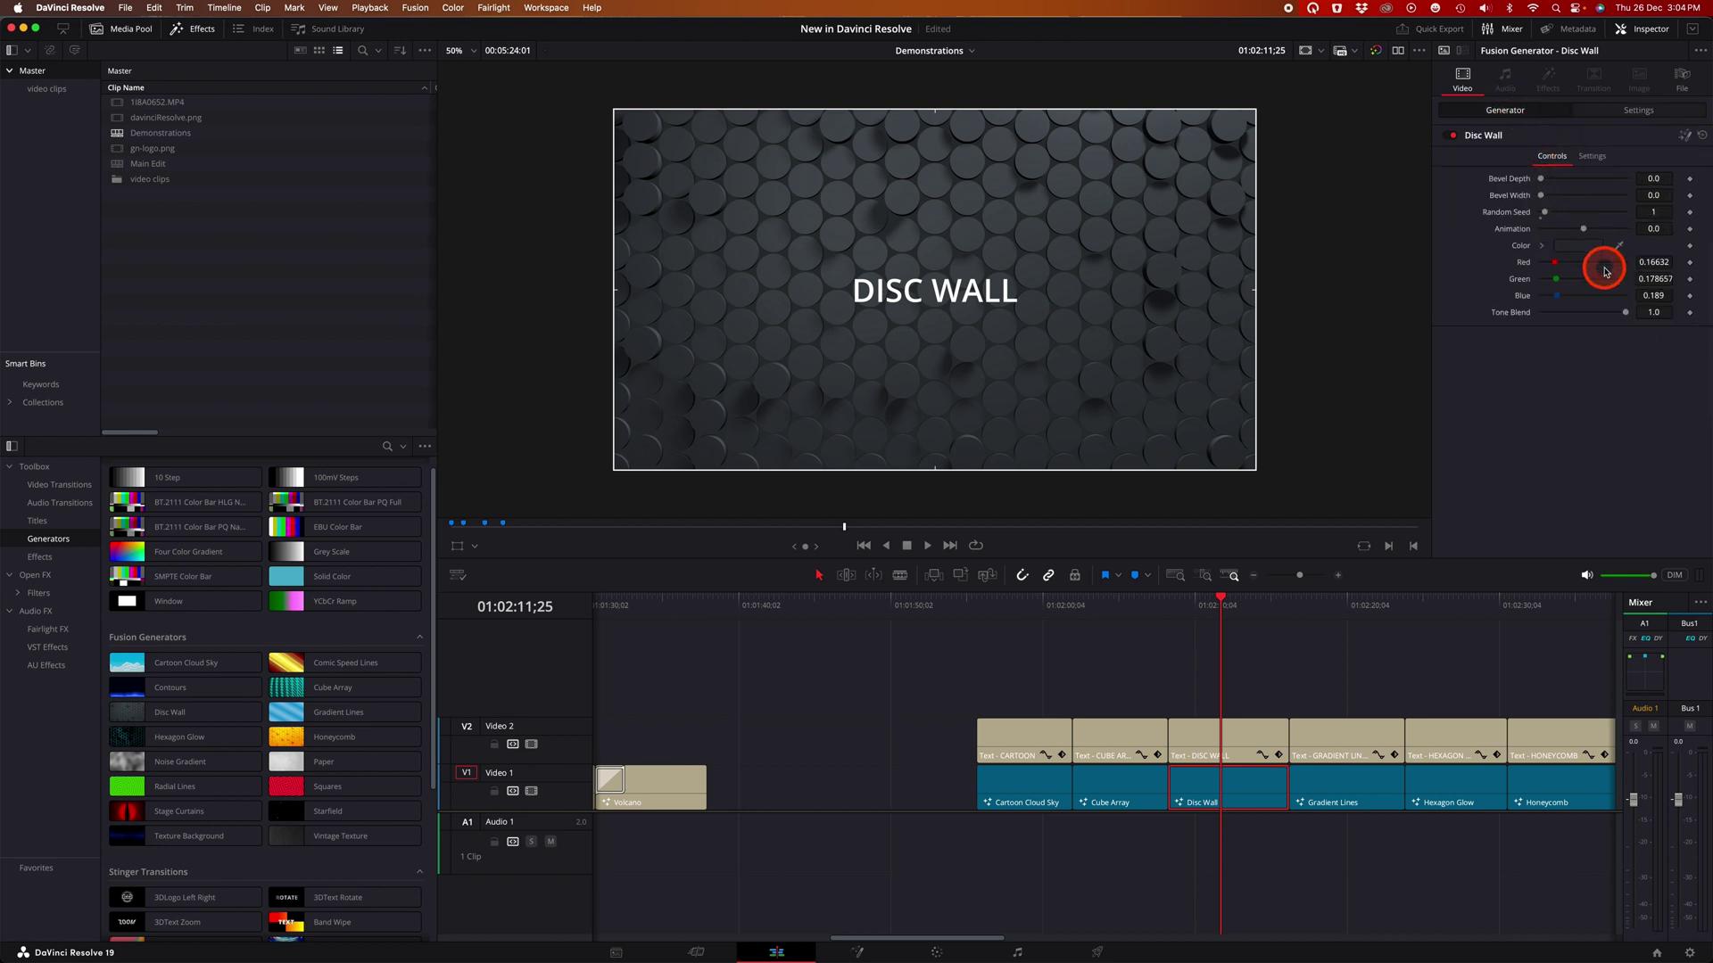
pyautogui.click(1689, 231)
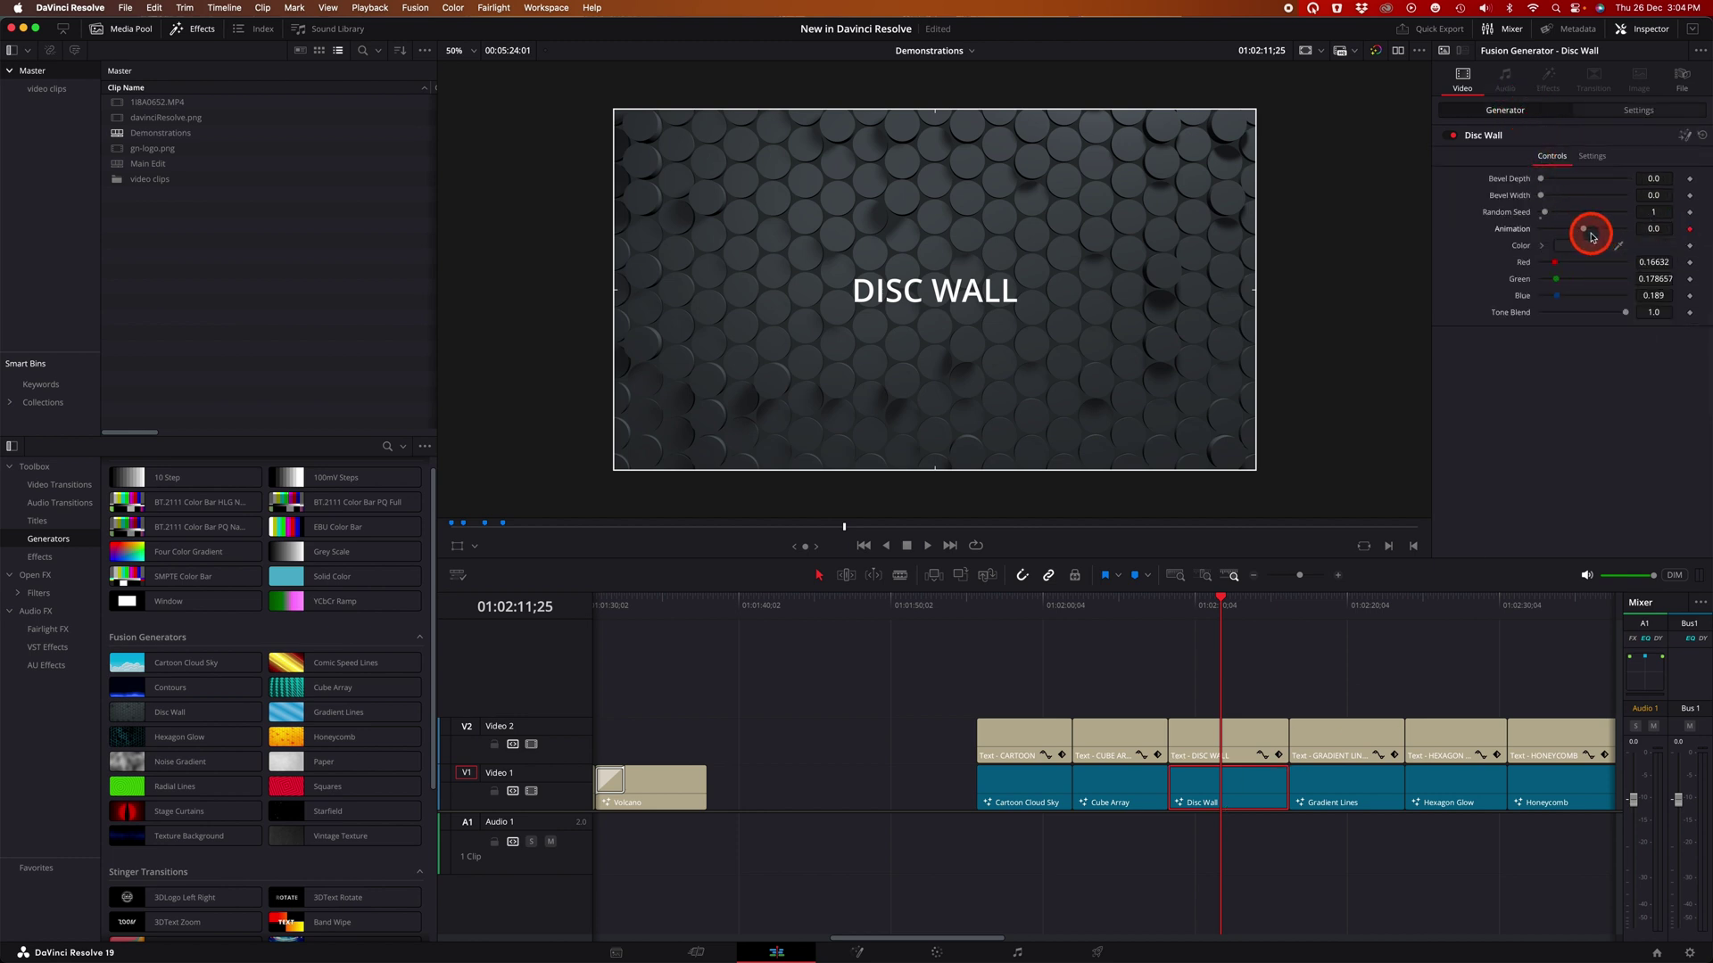
pyautogui.moveTo(1594, 234); pyautogui.dragTo(1606, 234)
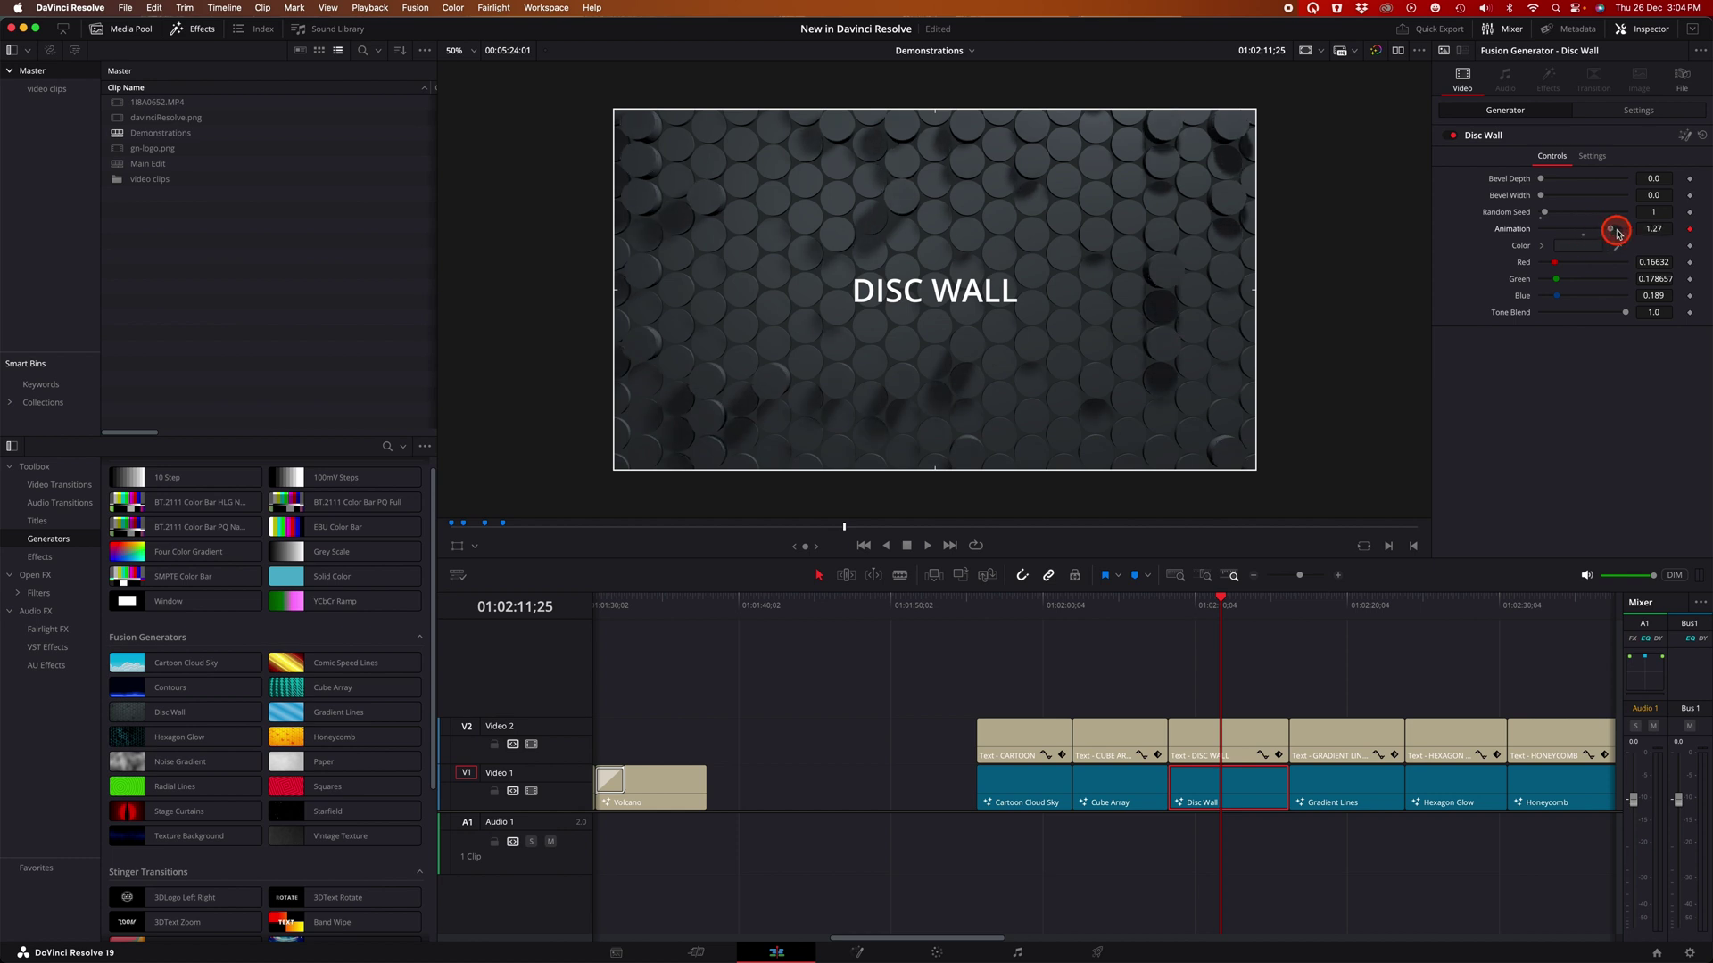
pyautogui.click(1667, 233)
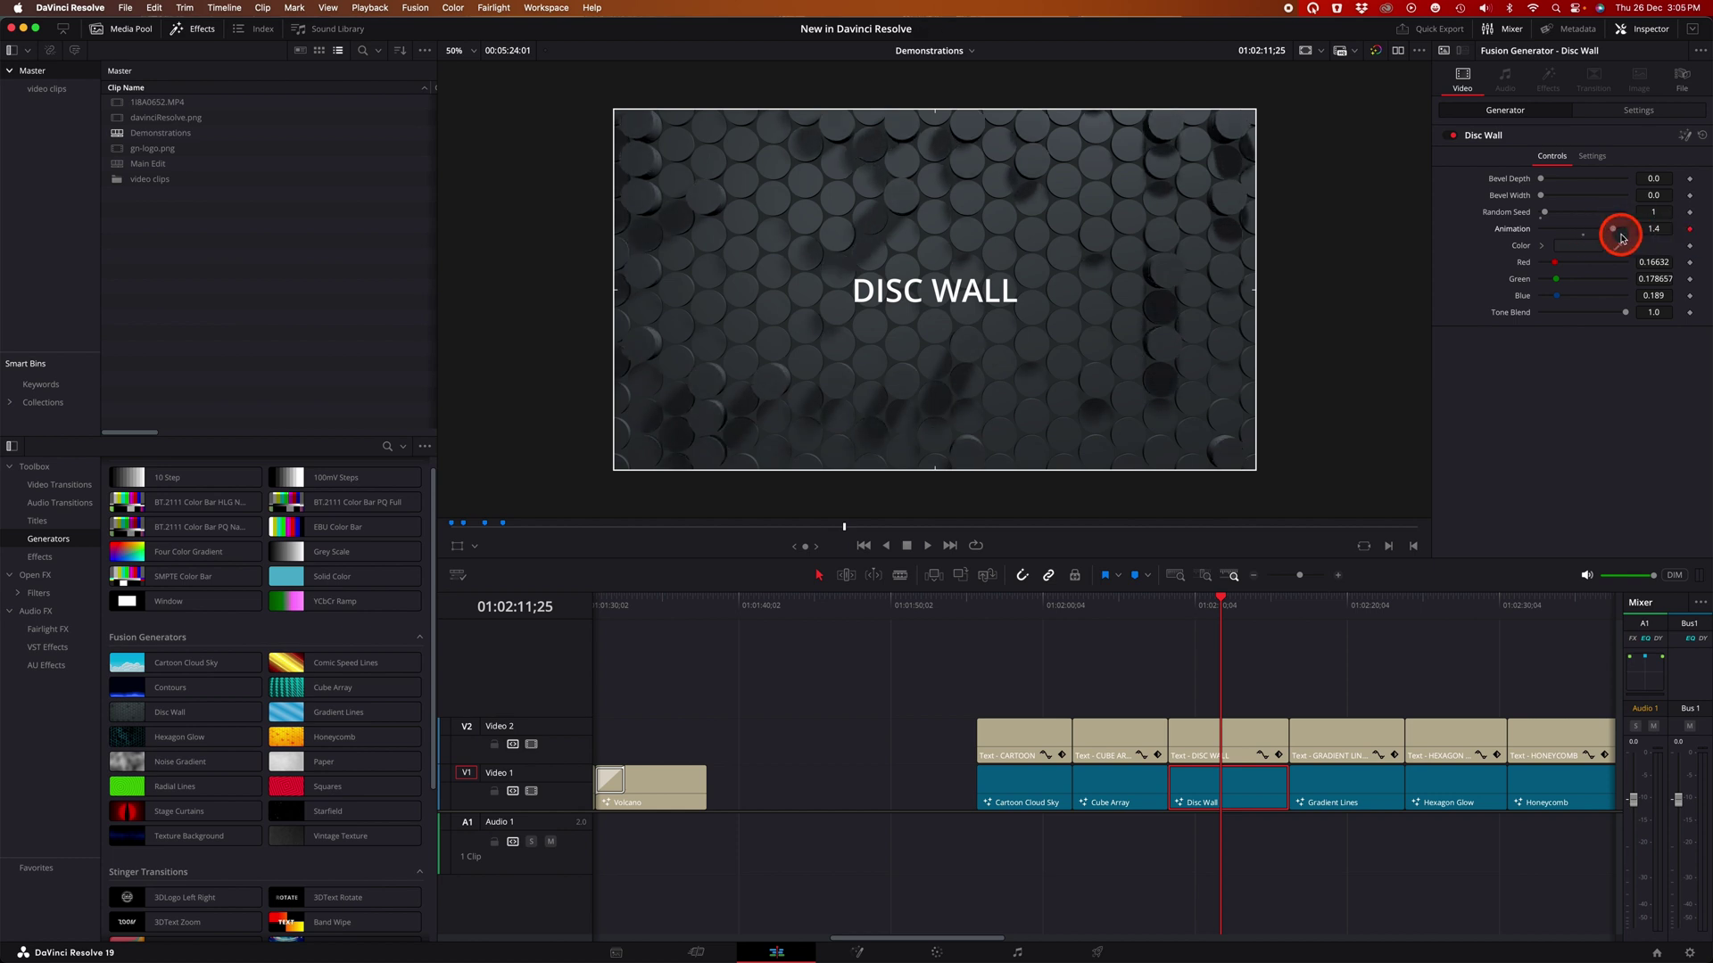
# - Play the animated Disc Wall clip, then scrub on and place the presenter clip beside Stage Curtains
pyautogui.click(1178, 611)
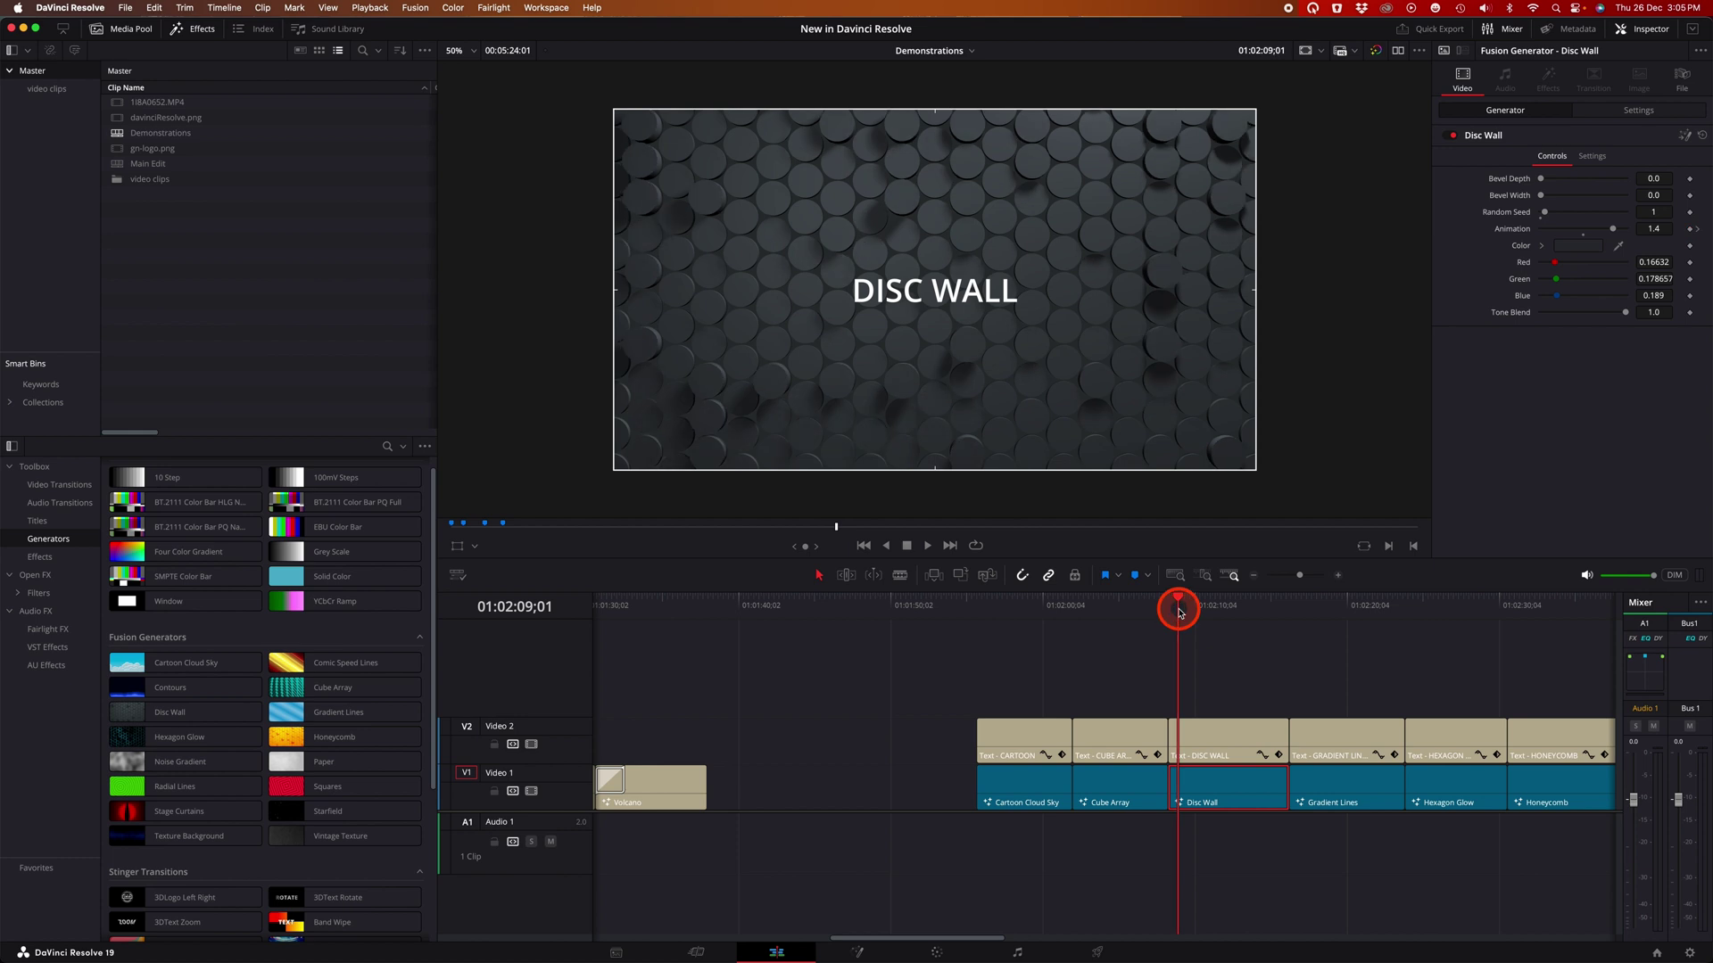
pyautogui.click(1429, 810)
pyautogui.press('l')
pyautogui.press('l')
pyautogui.press('l')
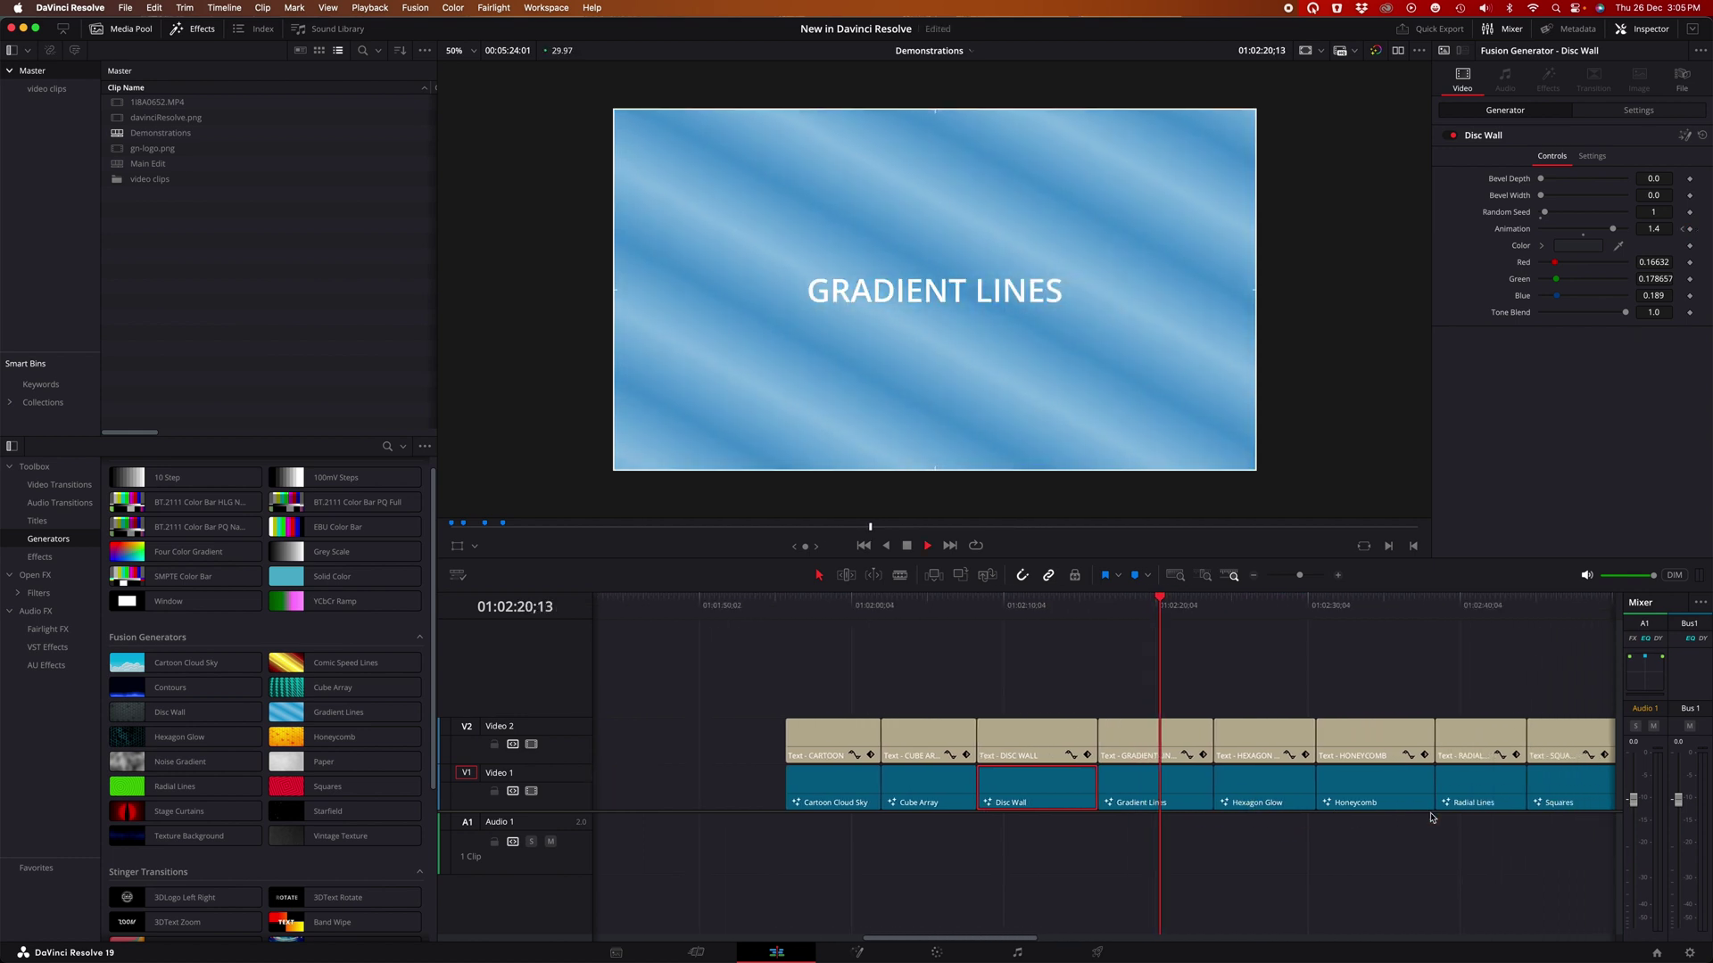
pyautogui.moveTo(1245, 625); pyautogui.dragTo(1378, 637)
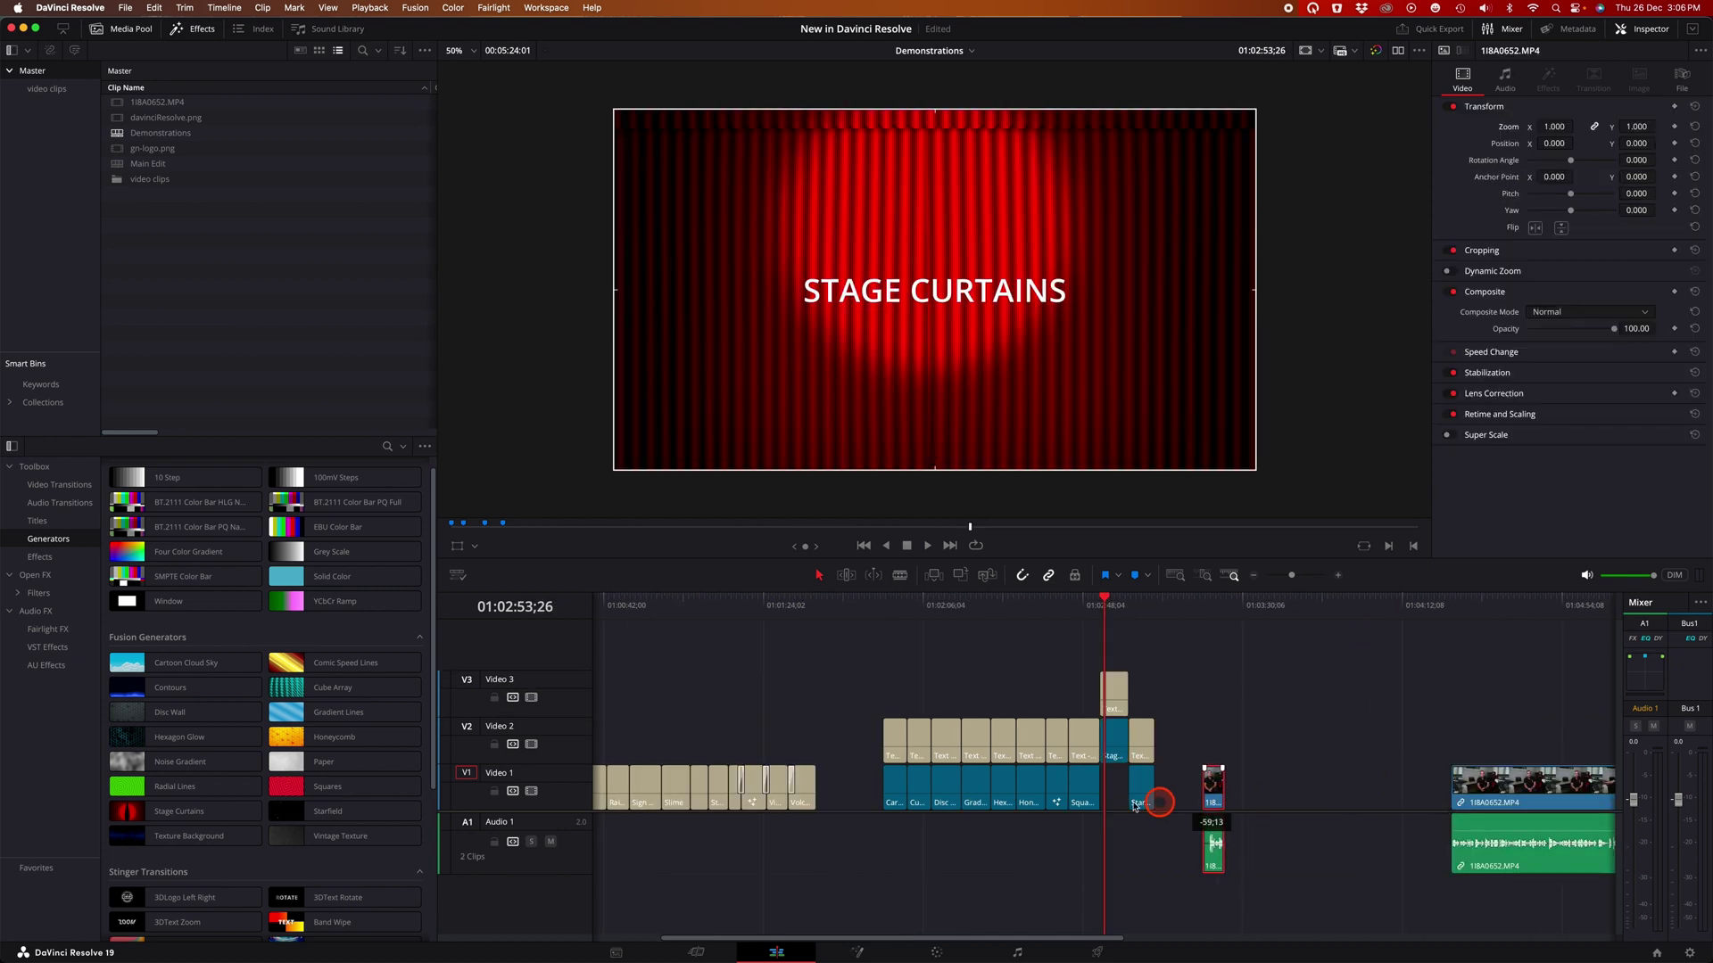
pyautogui.moveTo(1160, 800); pyautogui.dragTo(1117, 800)
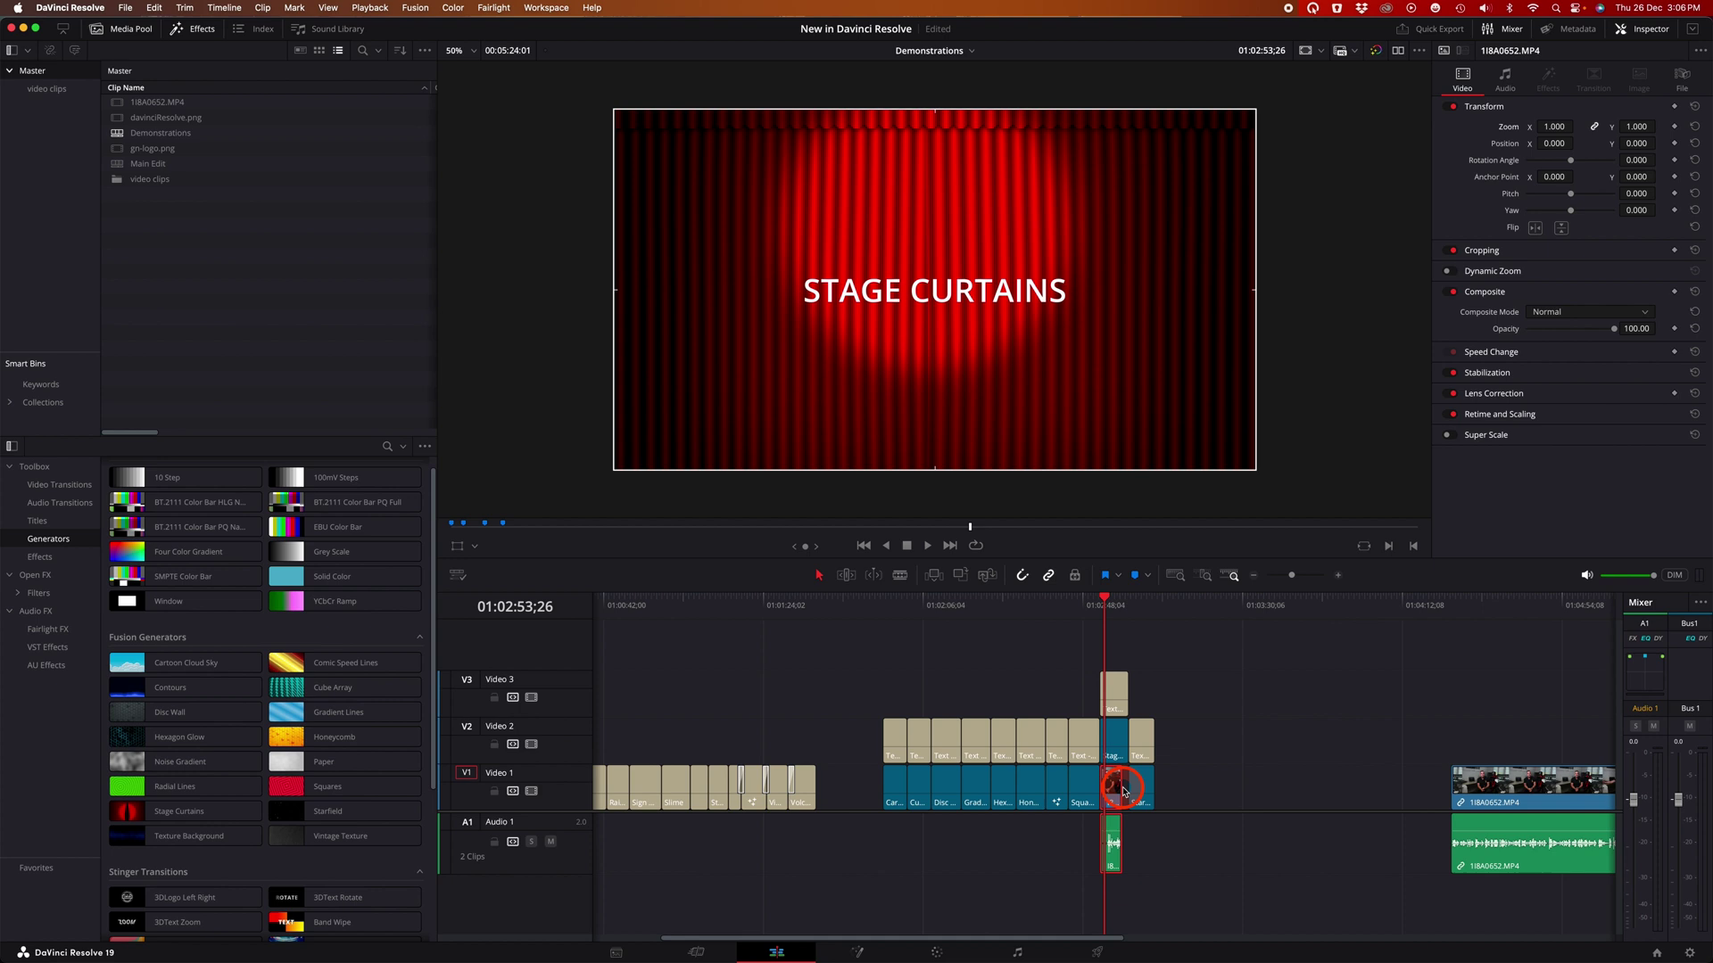
# - Lengthen the presenter clip under Stage Curtains, disable the caption track, and play the curtain reveal
pyautogui.click(1340, 577)
pyautogui.click(1339, 577)
pyautogui.click(1148, 789)
pyautogui.moveTo(1174, 797); pyautogui.dragTo(1200, 796)
pyautogui.click(1088, 602)
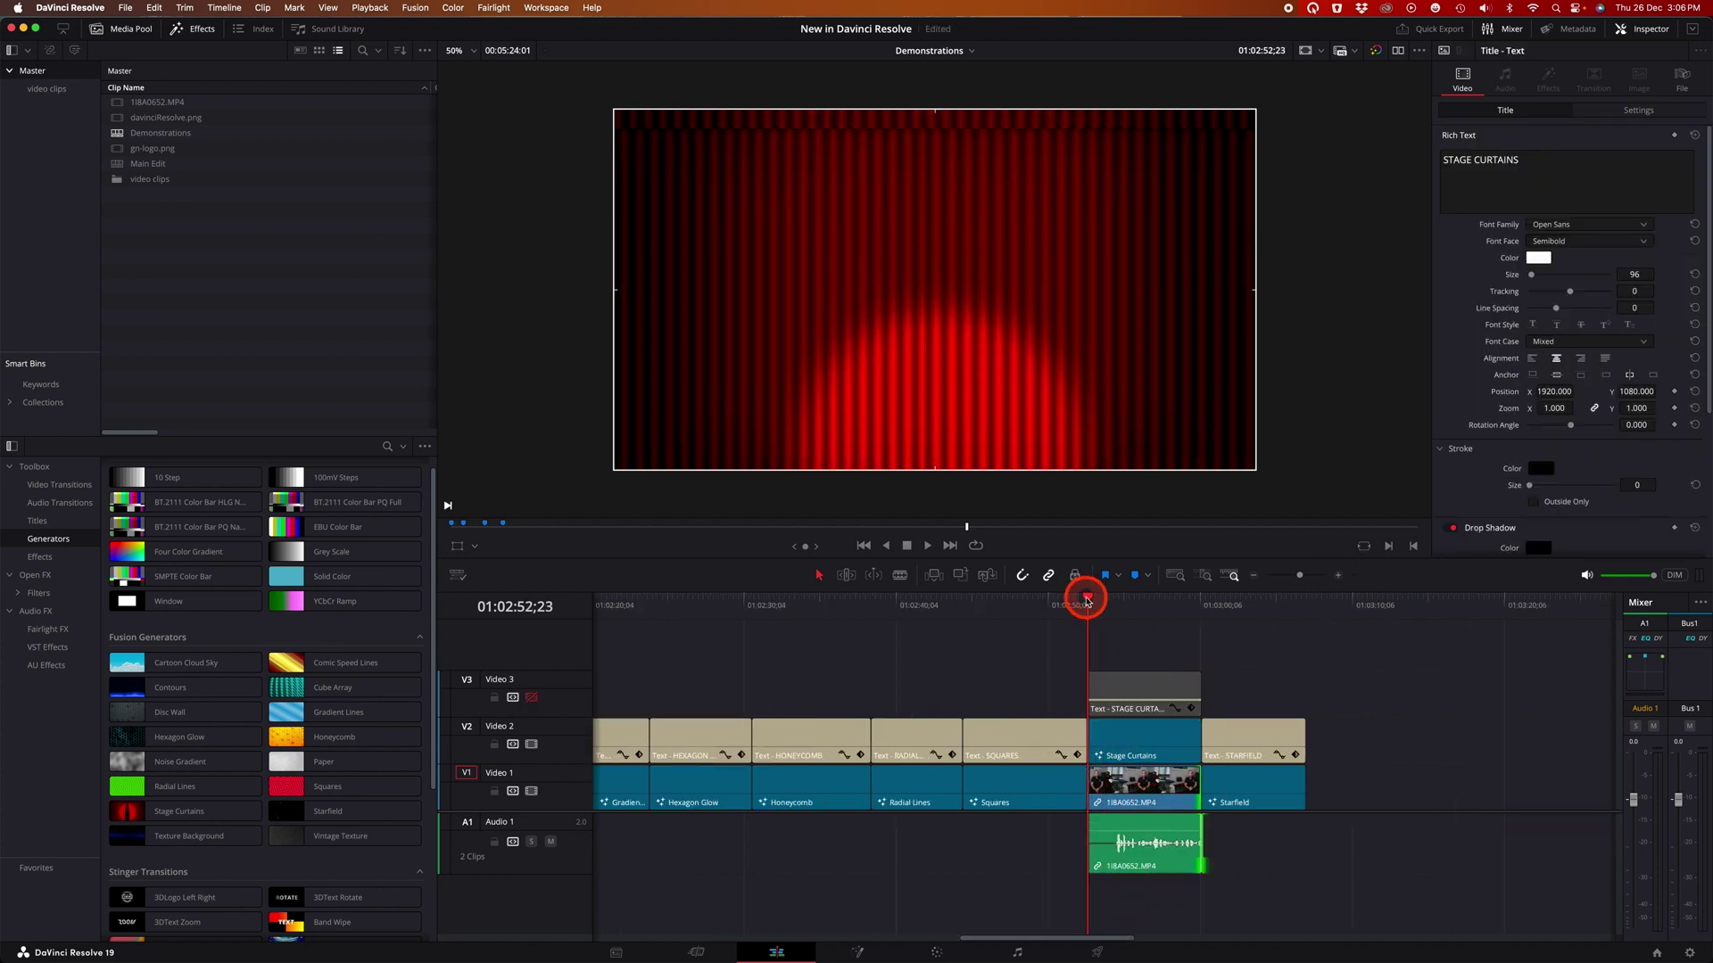
pyautogui.moveTo(1101, 605); pyautogui.dragTo(1197, 621)
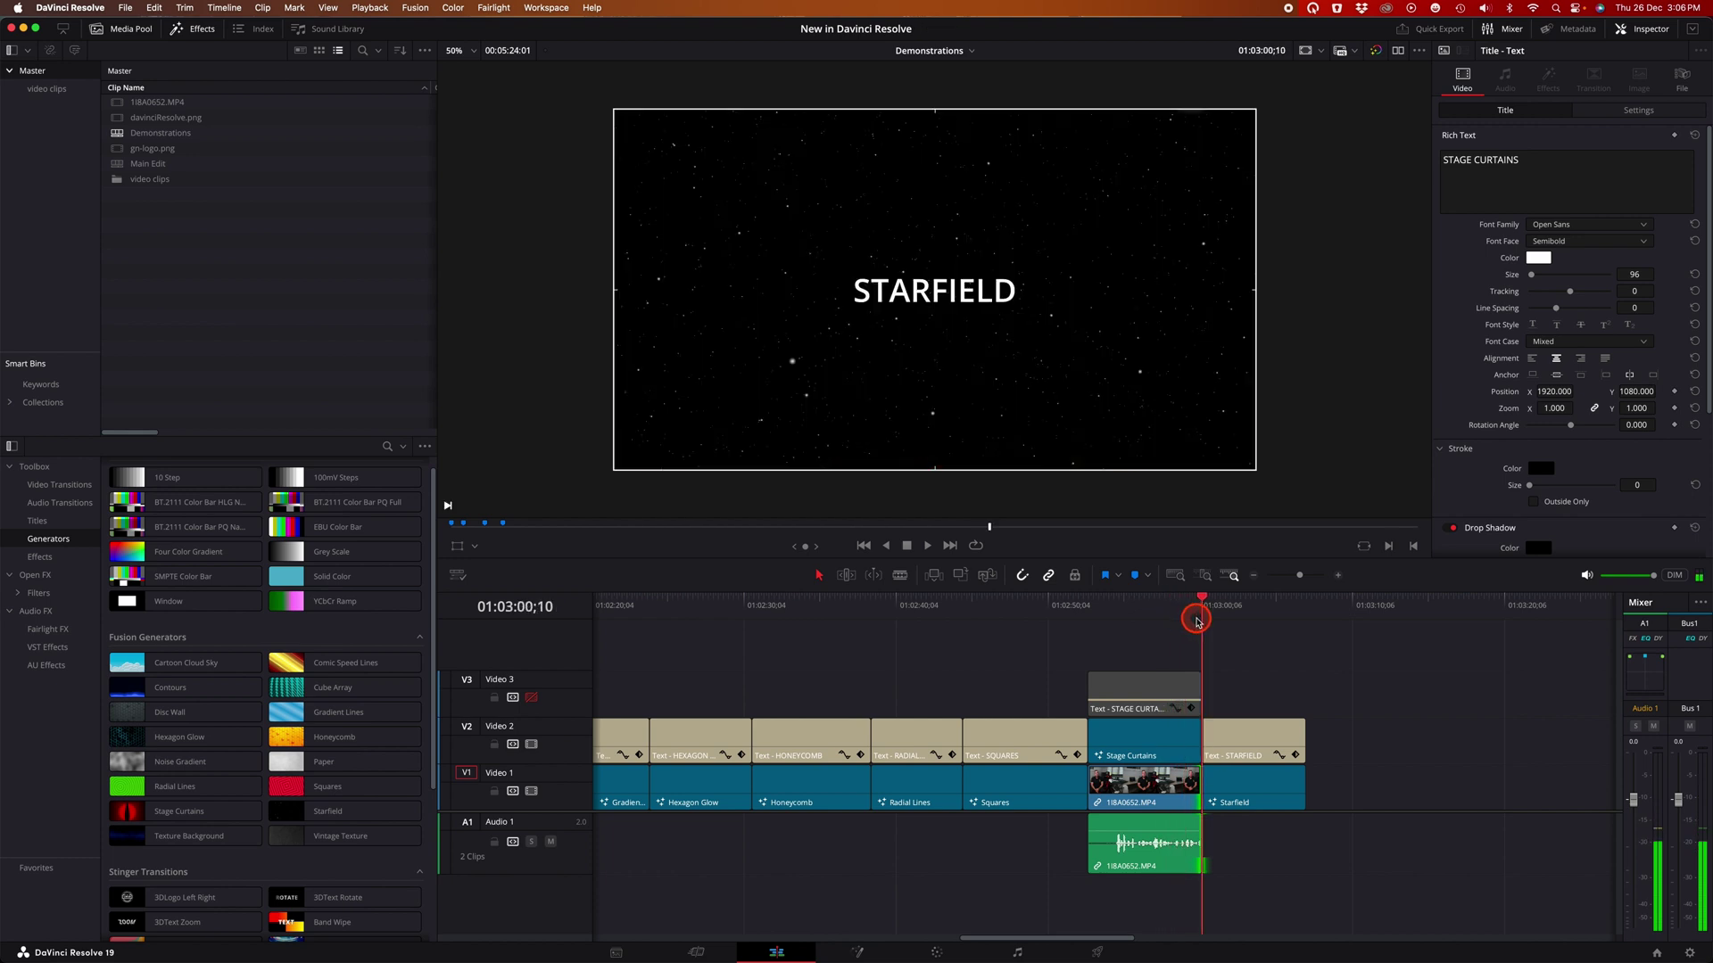
pyautogui.press('space')
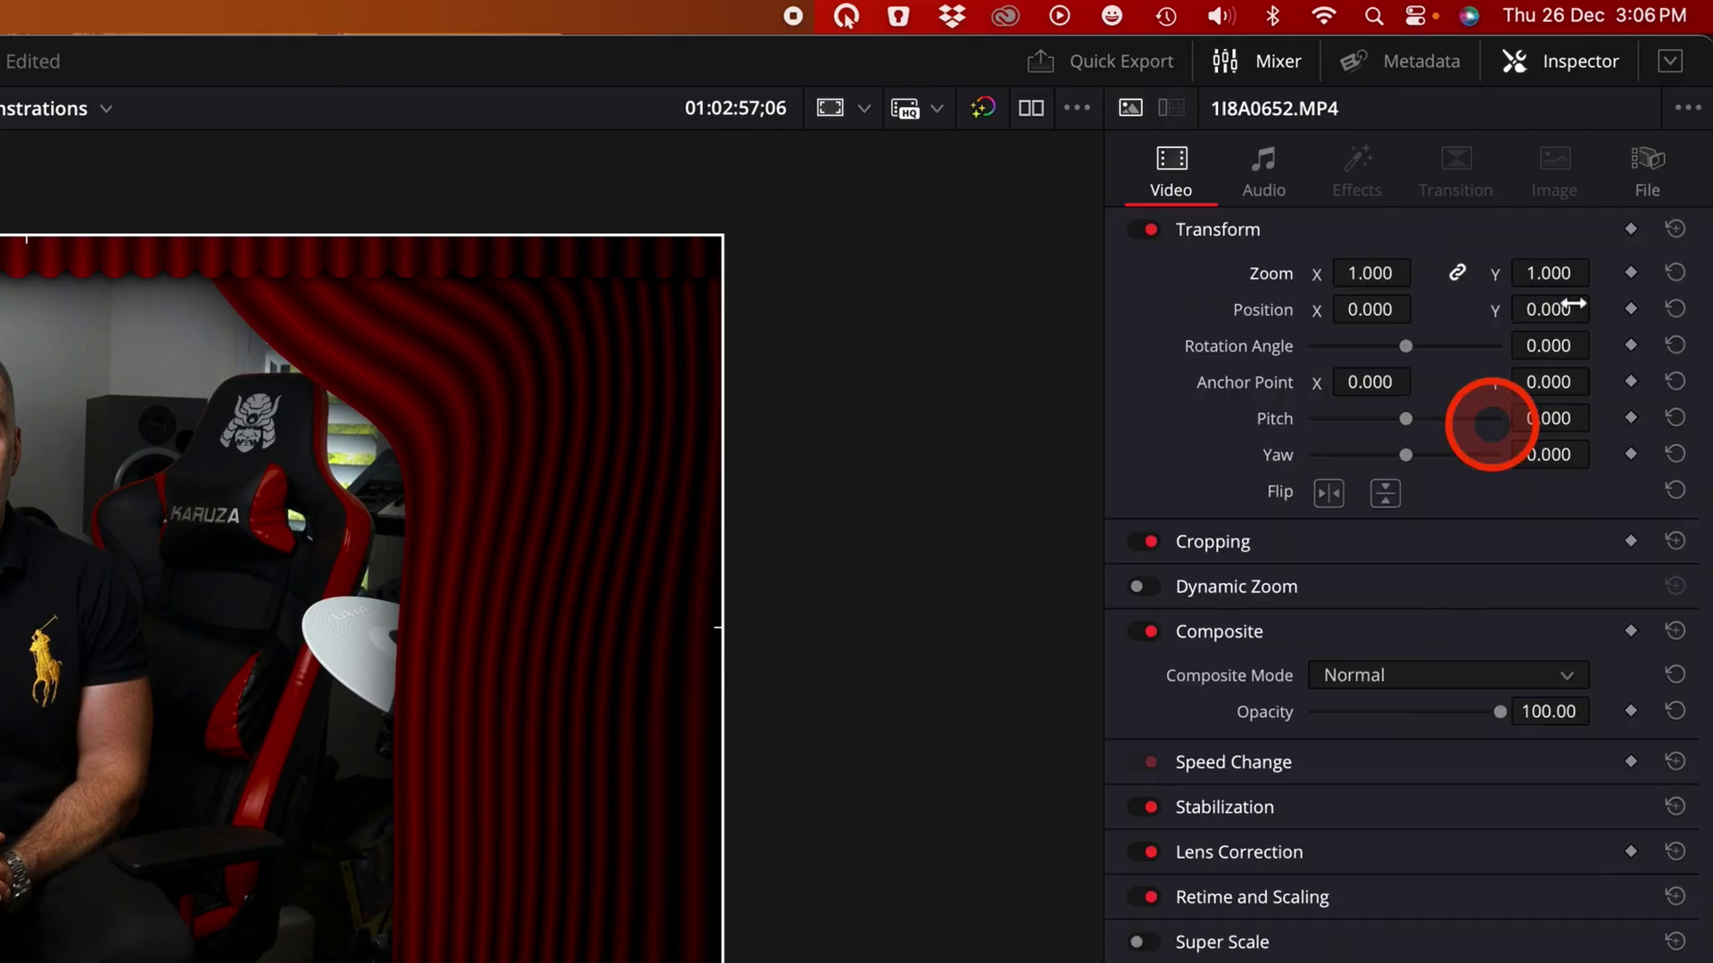
# - Inspect the presenter clip's file metadata and Clip Attributes, closing them unchanged
pyautogui.click(1647, 183)
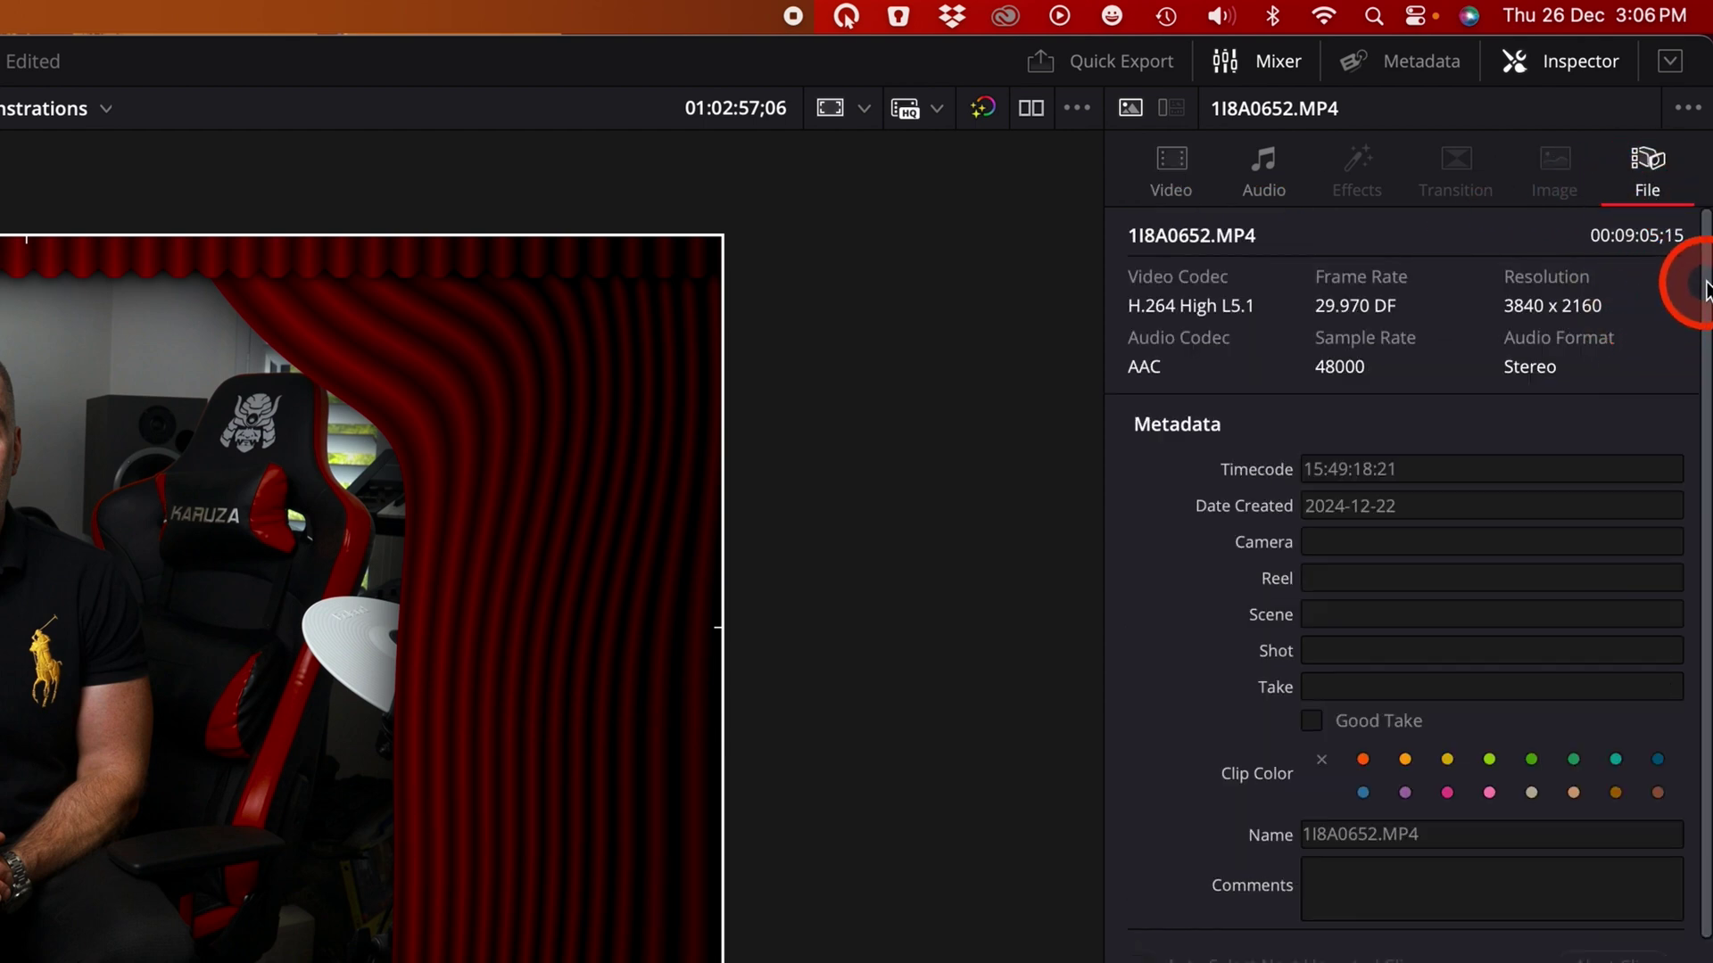
pyautogui.moveTo(1698, 286); pyautogui.dragTo(1686, 574)
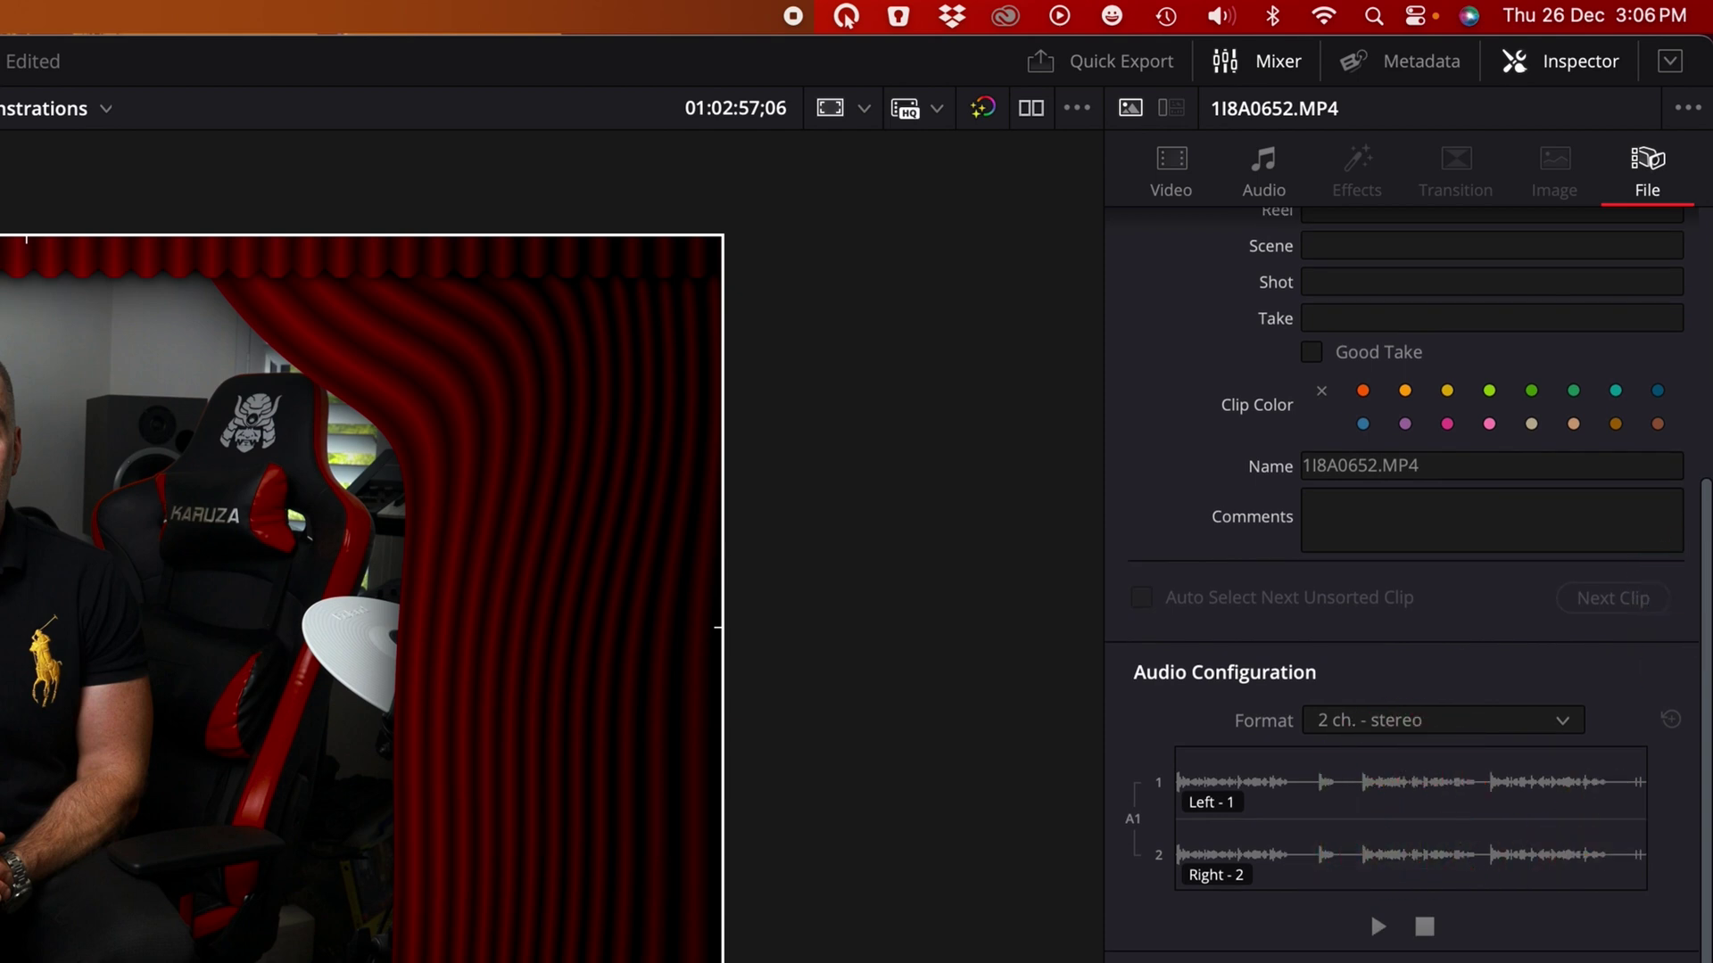
pyautogui.rightClick(1180, 856)
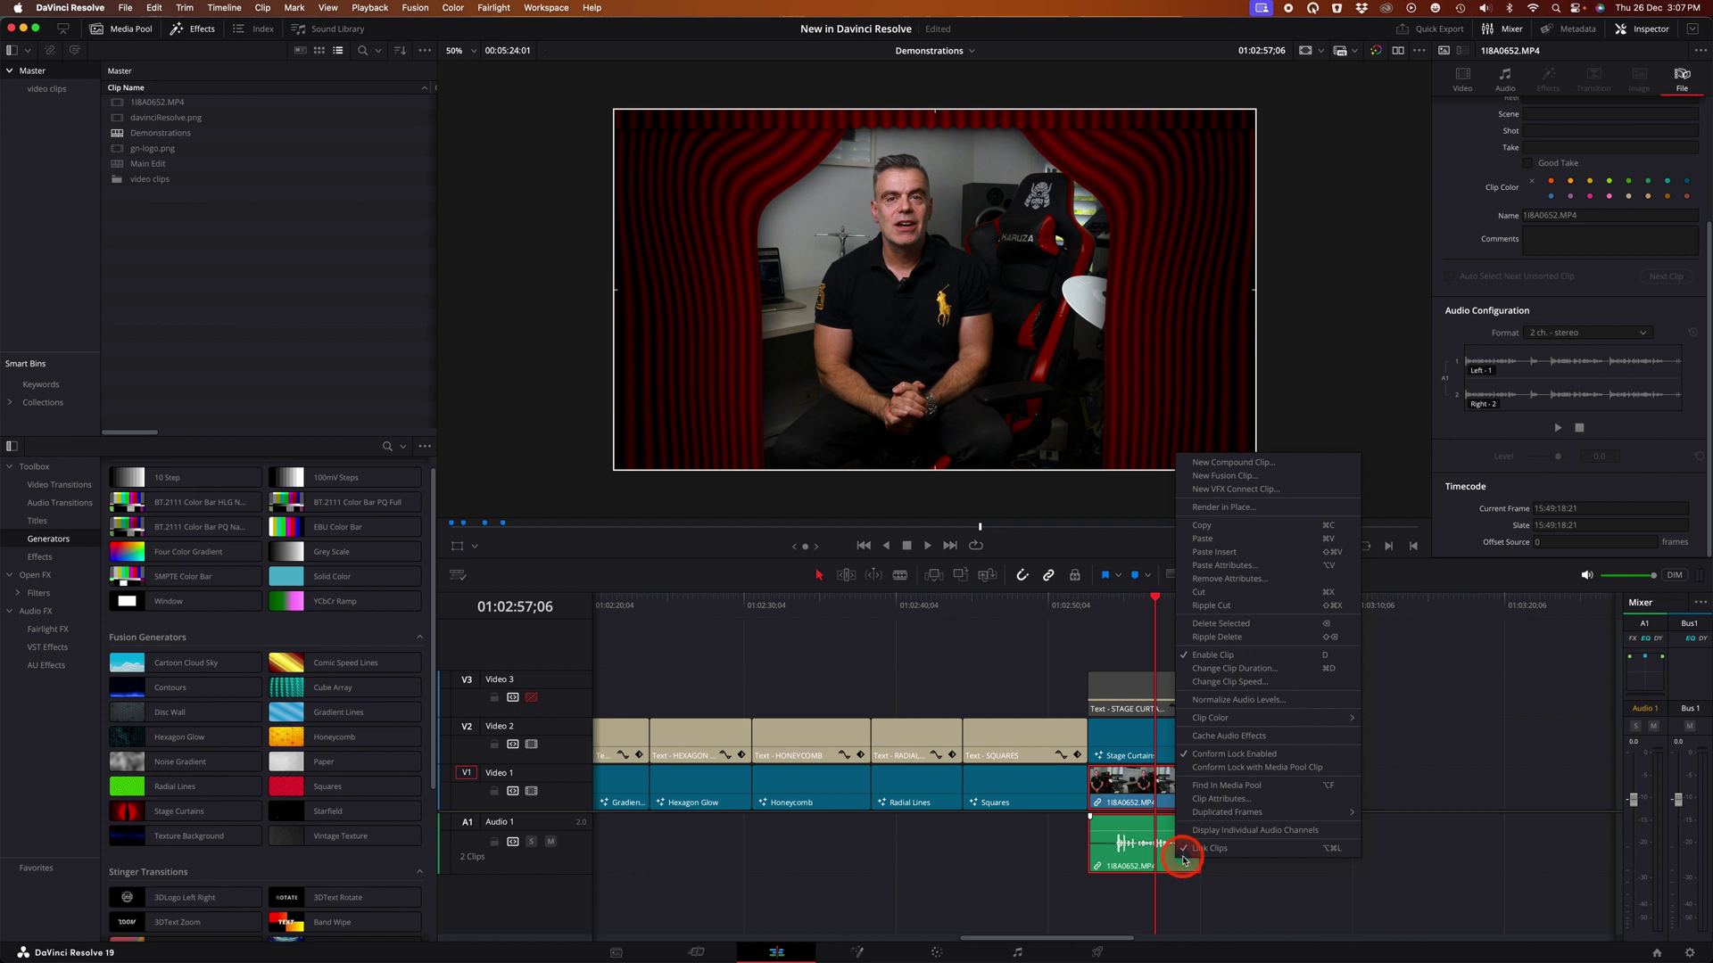
pyautogui.moveTo(1251, 808)
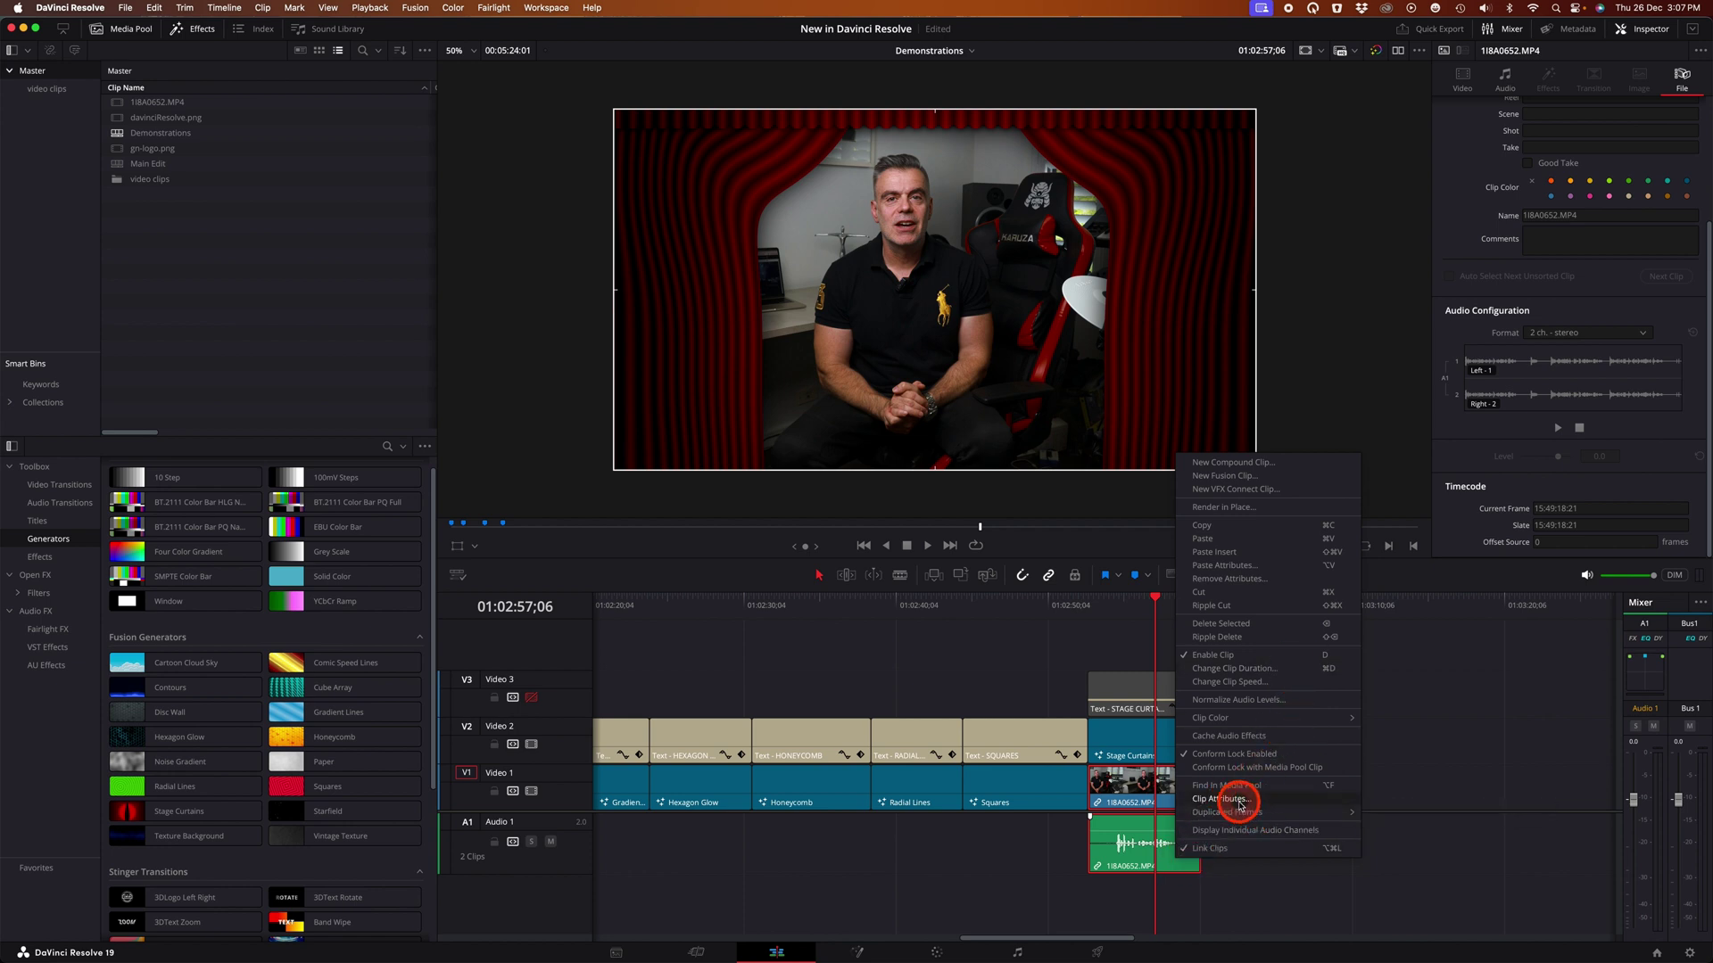
pyautogui.click(1238, 800)
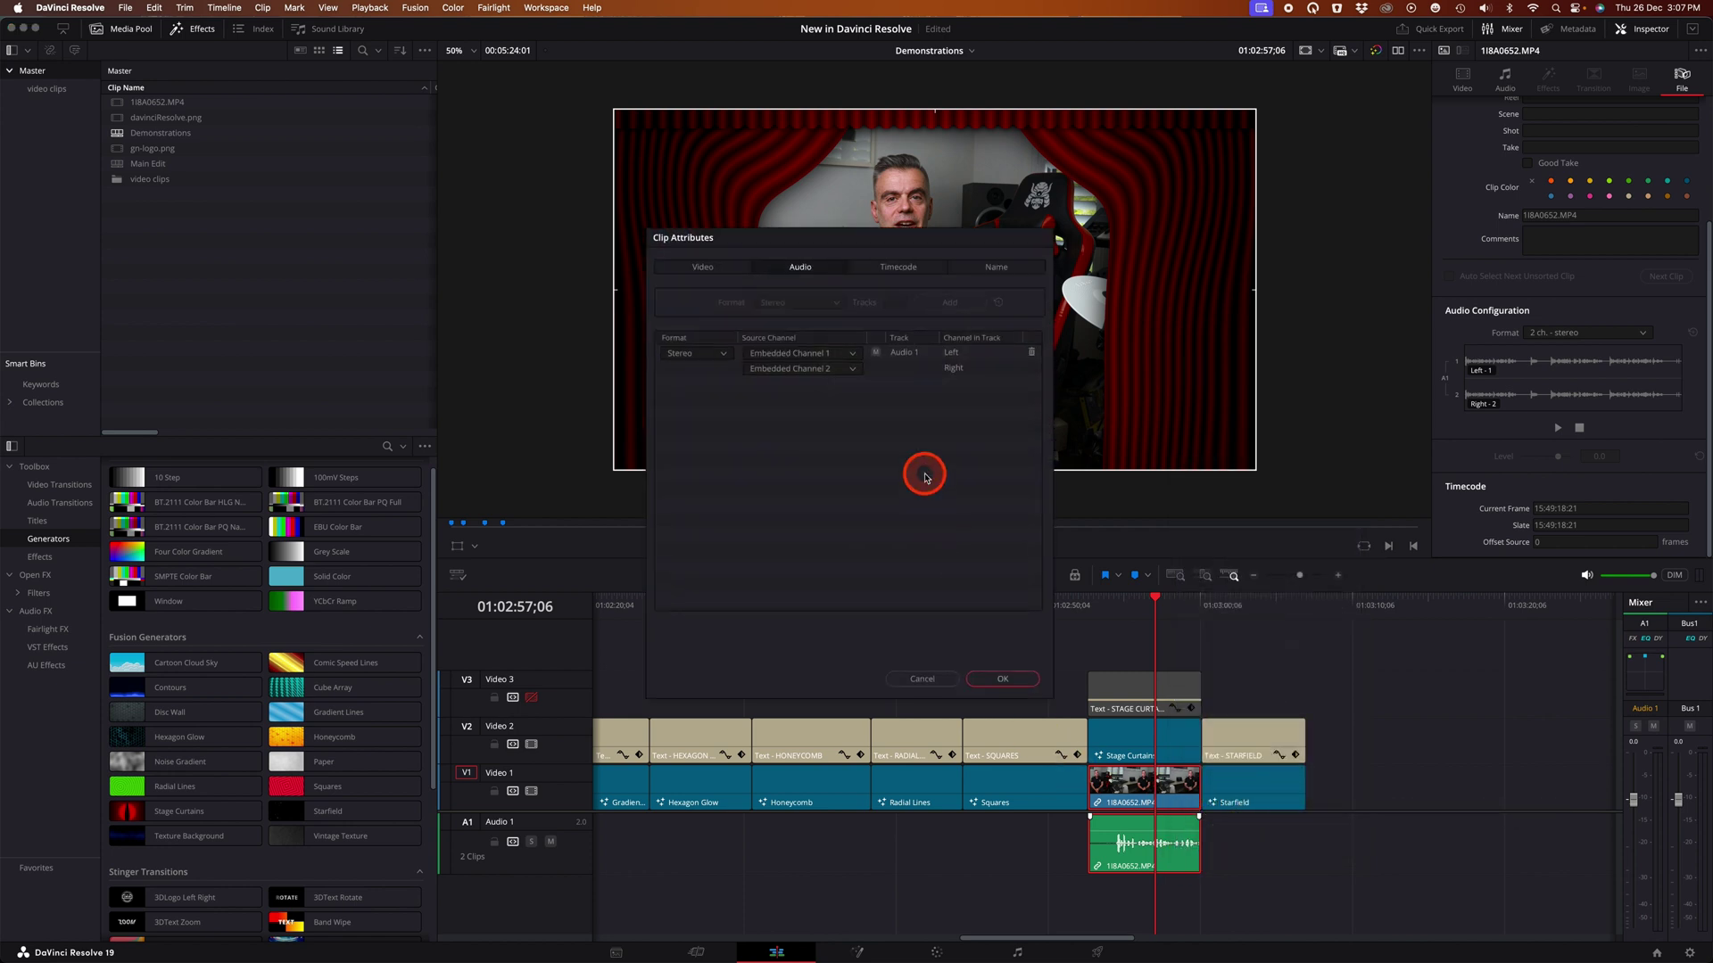
pyautogui.click(928, 680)
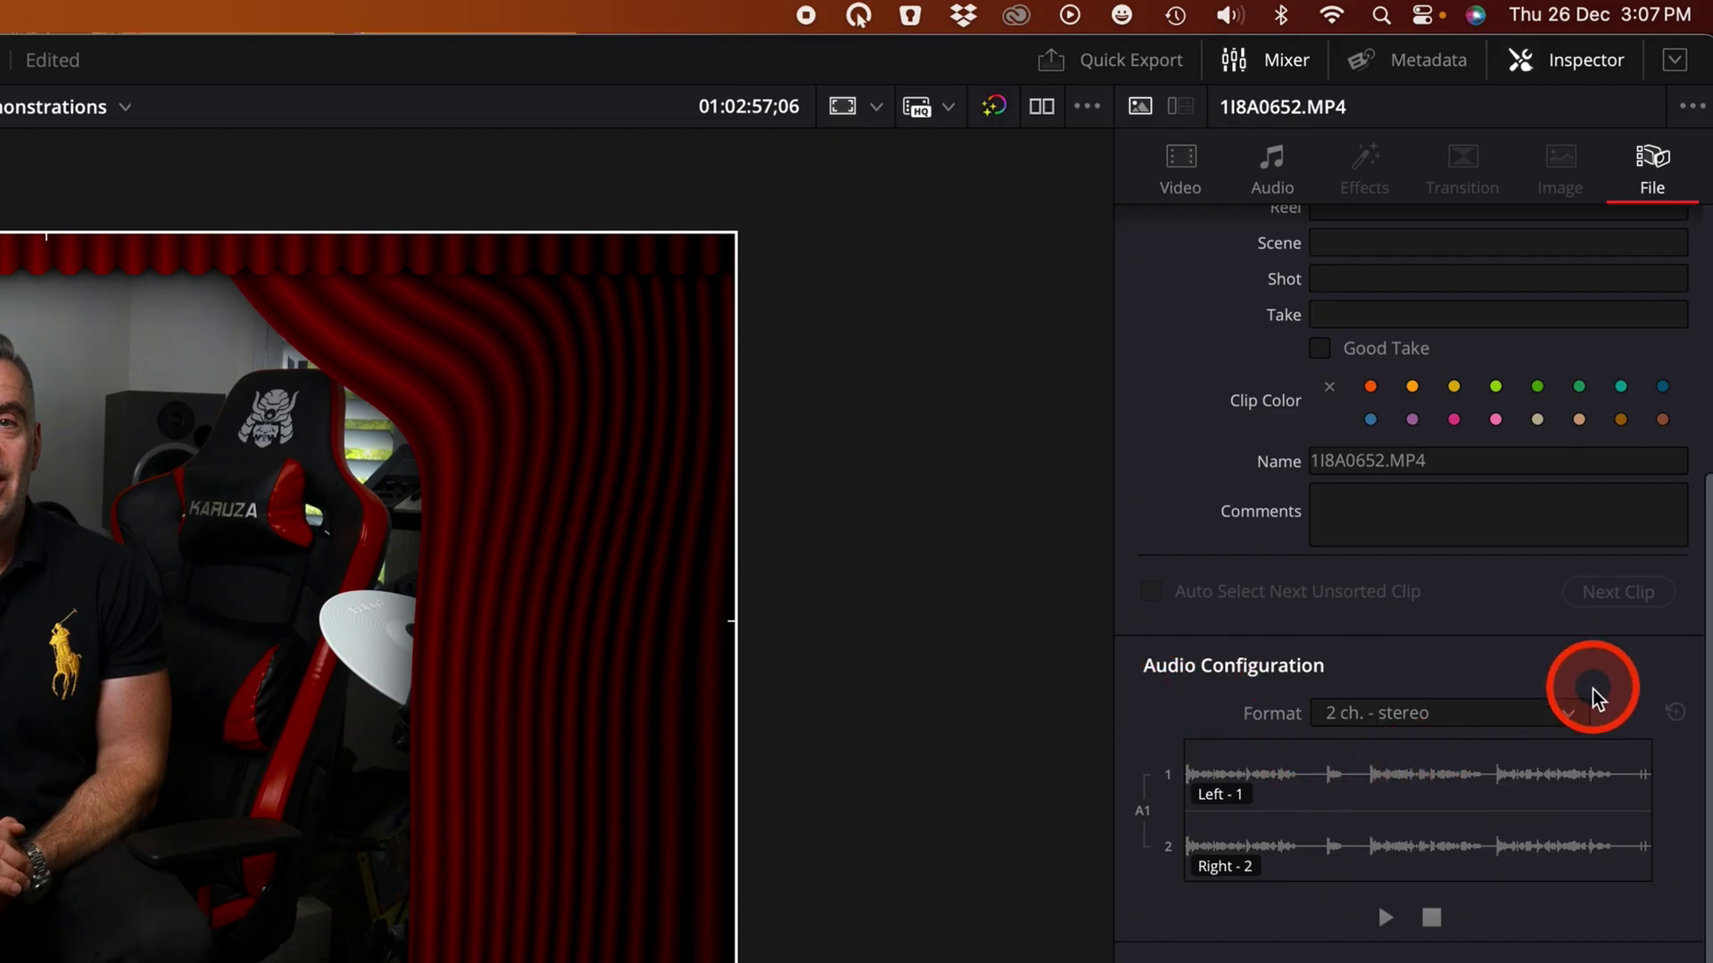
# - Set a Custom audio configuration: Mono format sourced from Embedded Channel 2
pyautogui.click(1568, 718)
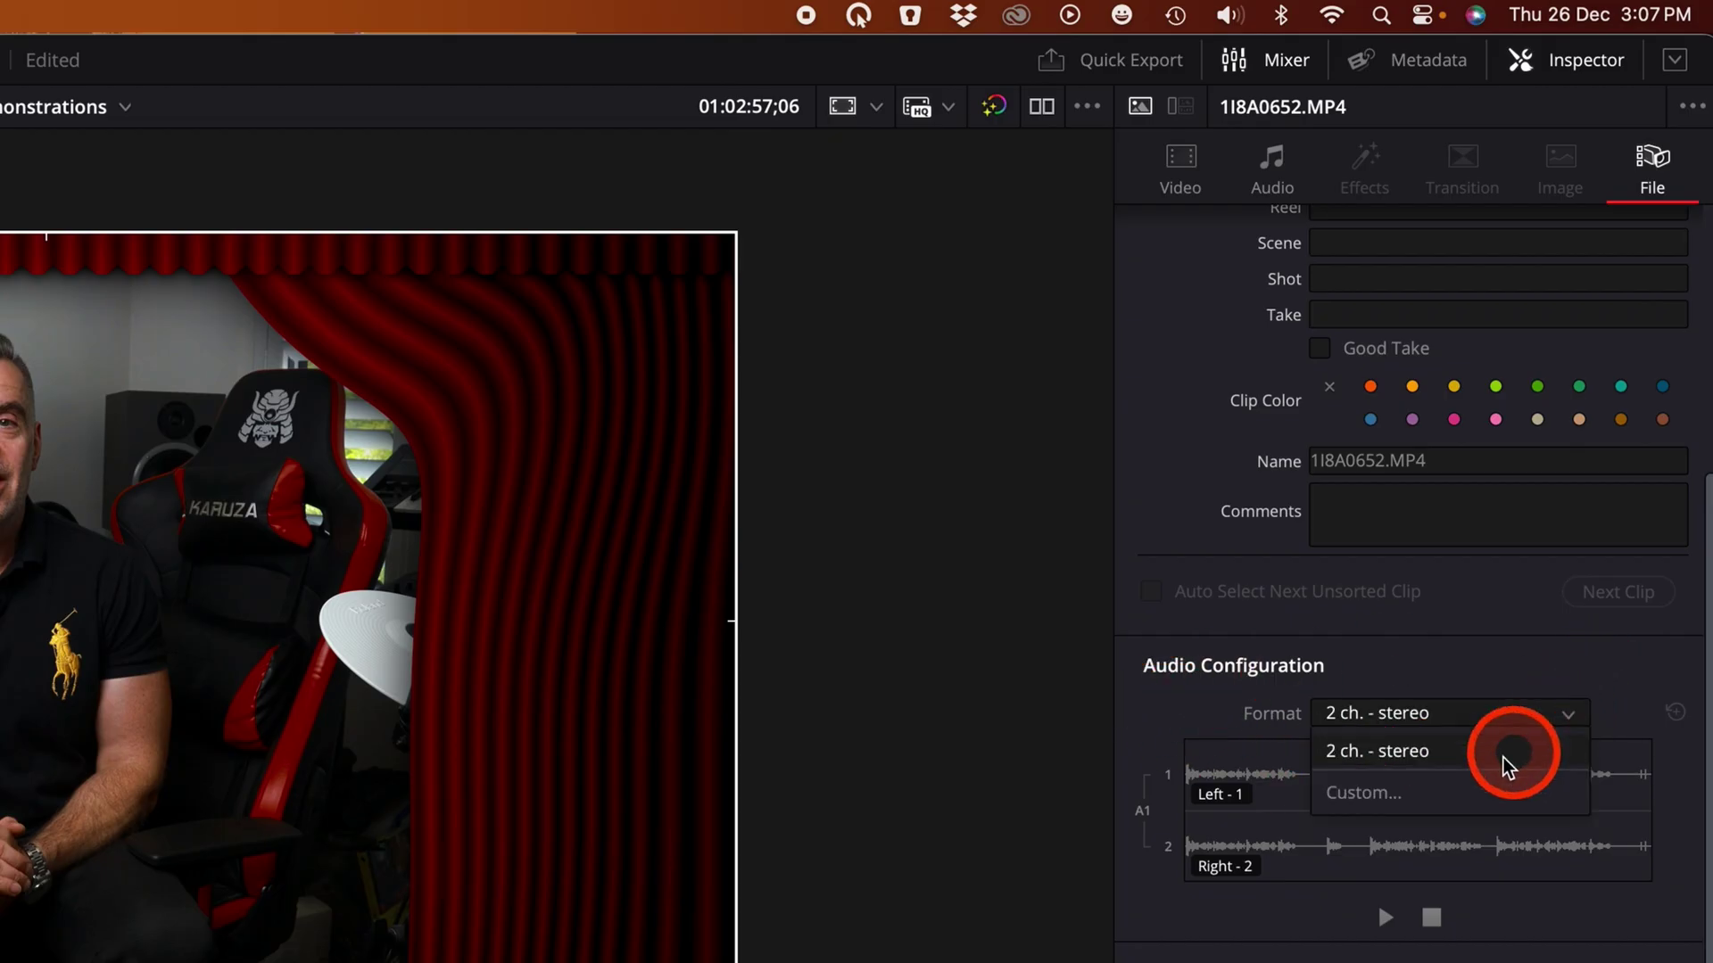
pyautogui.click(1420, 801)
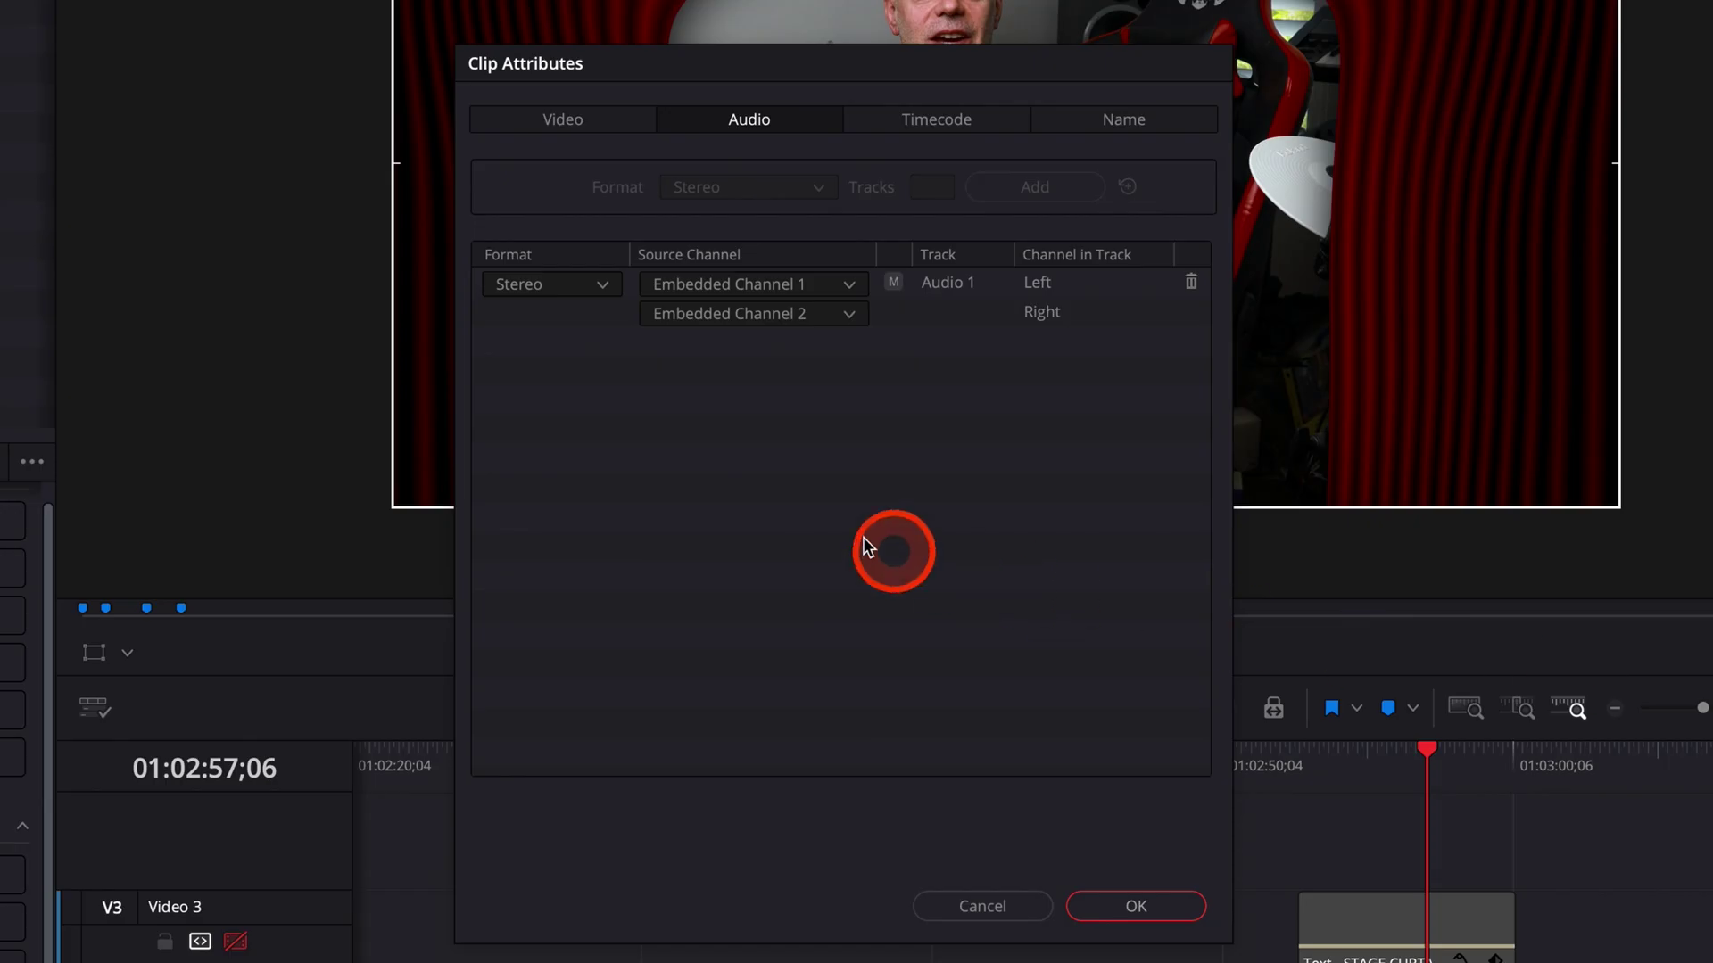
pyautogui.click(544, 284)
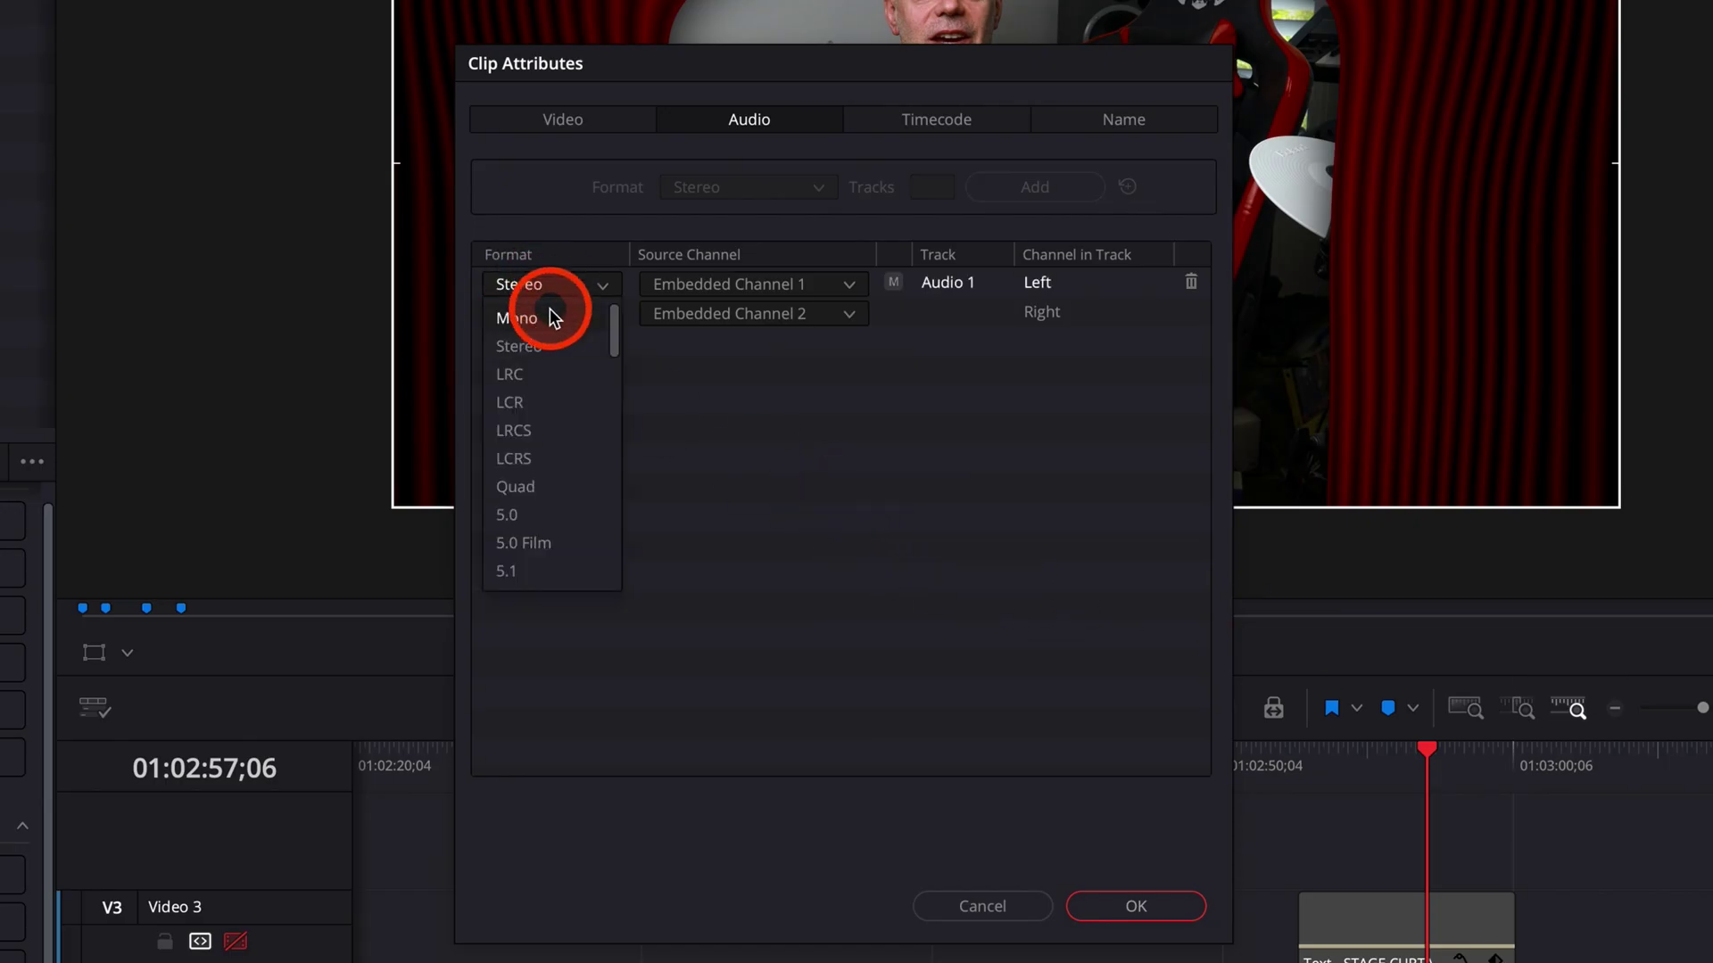
pyautogui.click(548, 317)
pyautogui.click(843, 284)
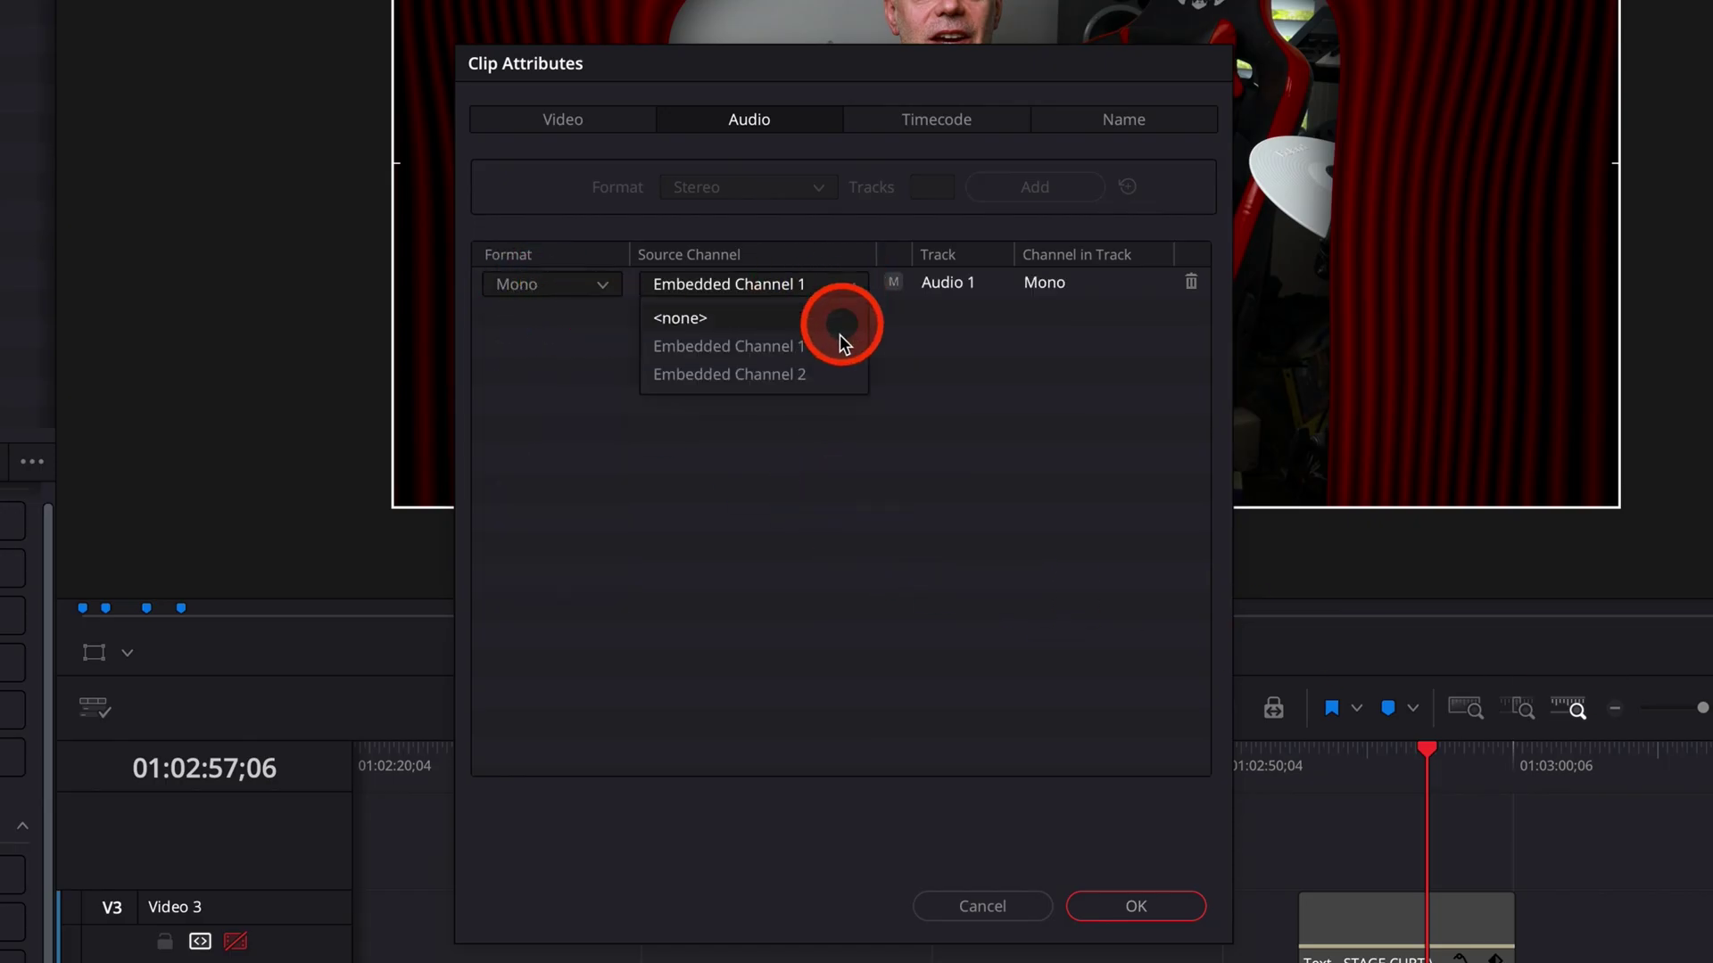
pyautogui.click(831, 373)
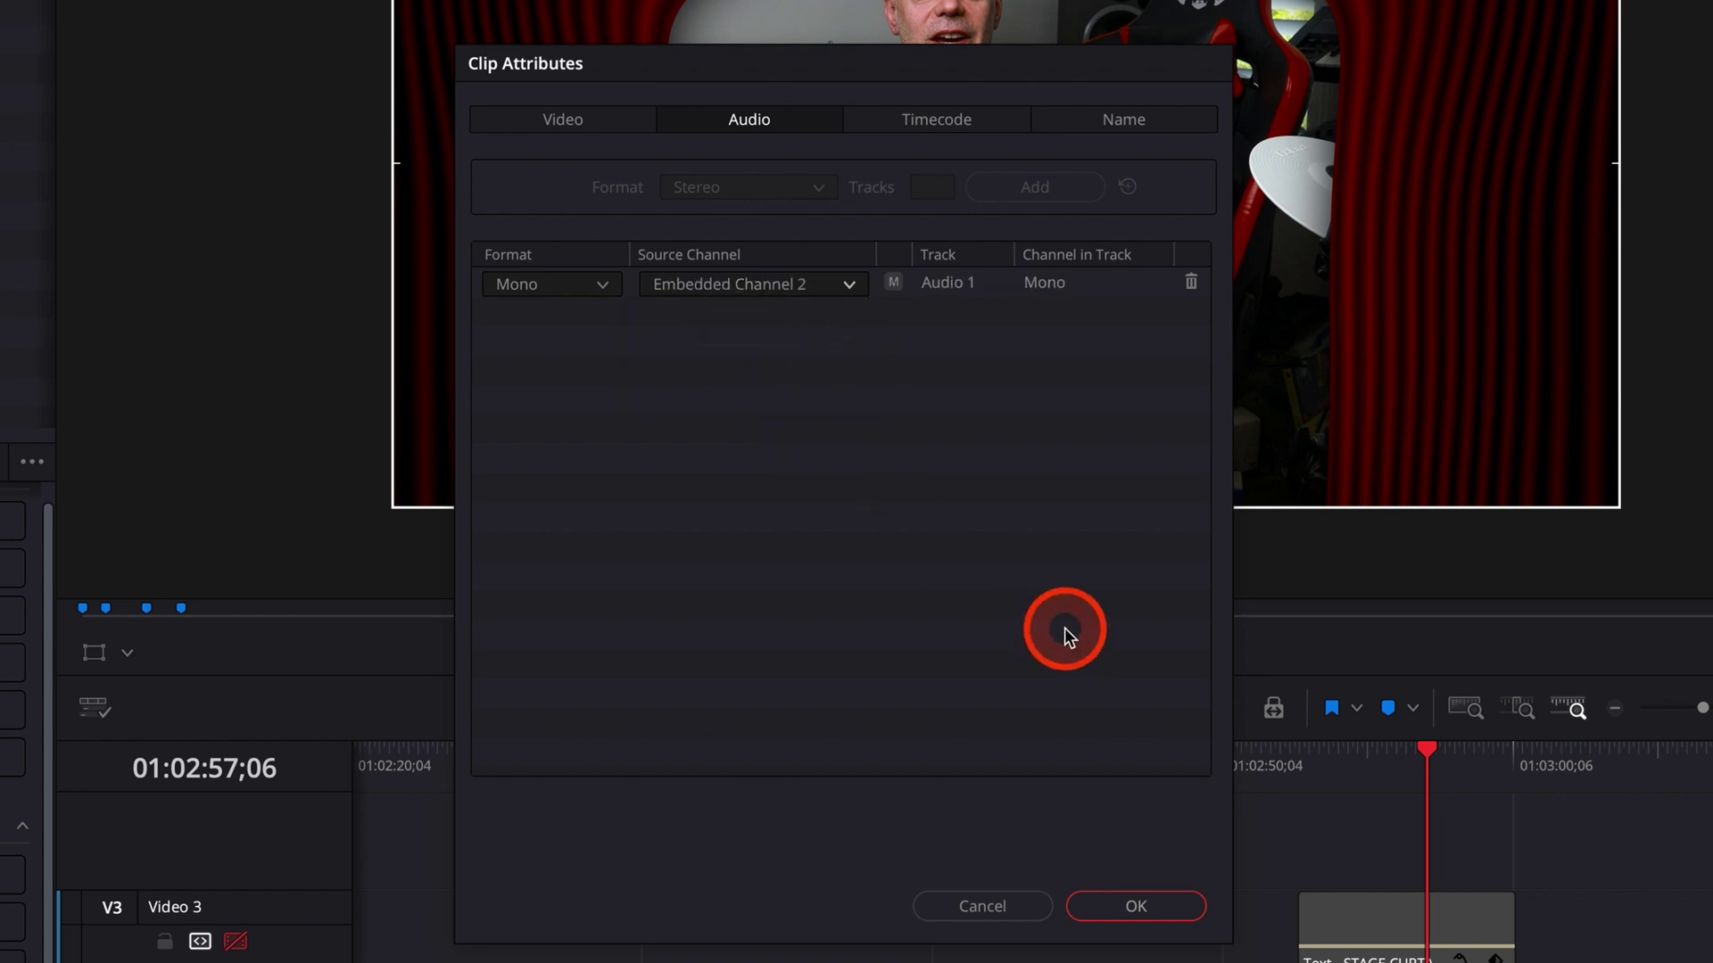
pyautogui.click(1138, 912)
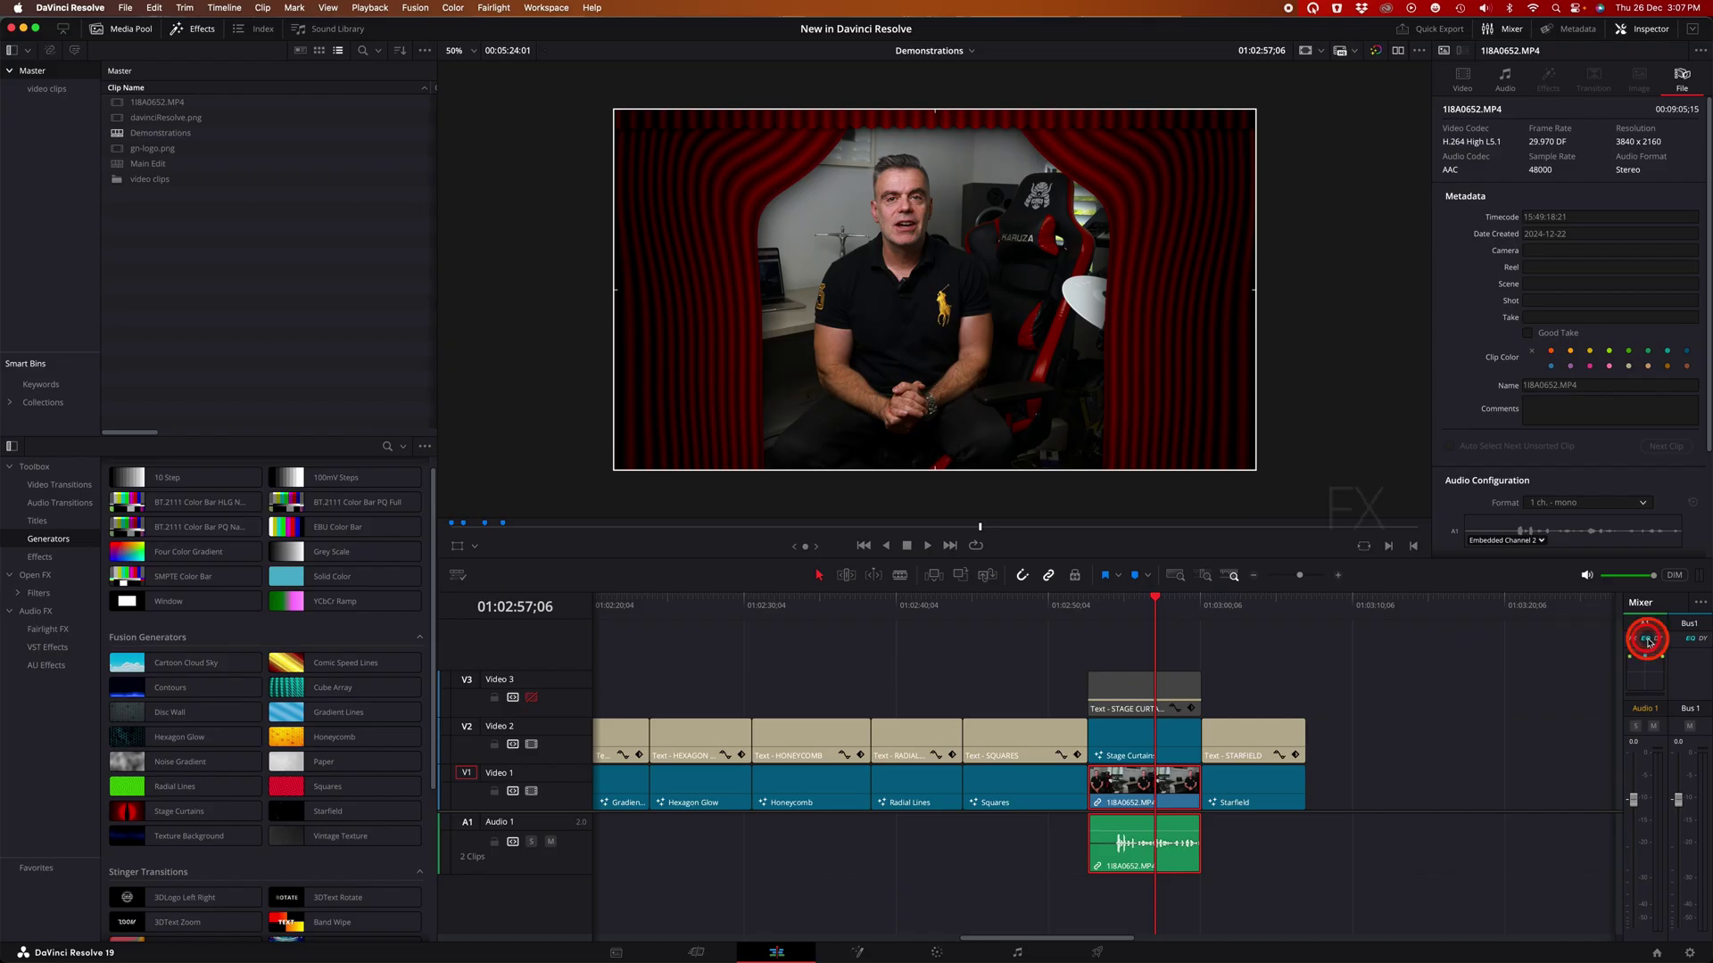
pyautogui.click(1647, 639)
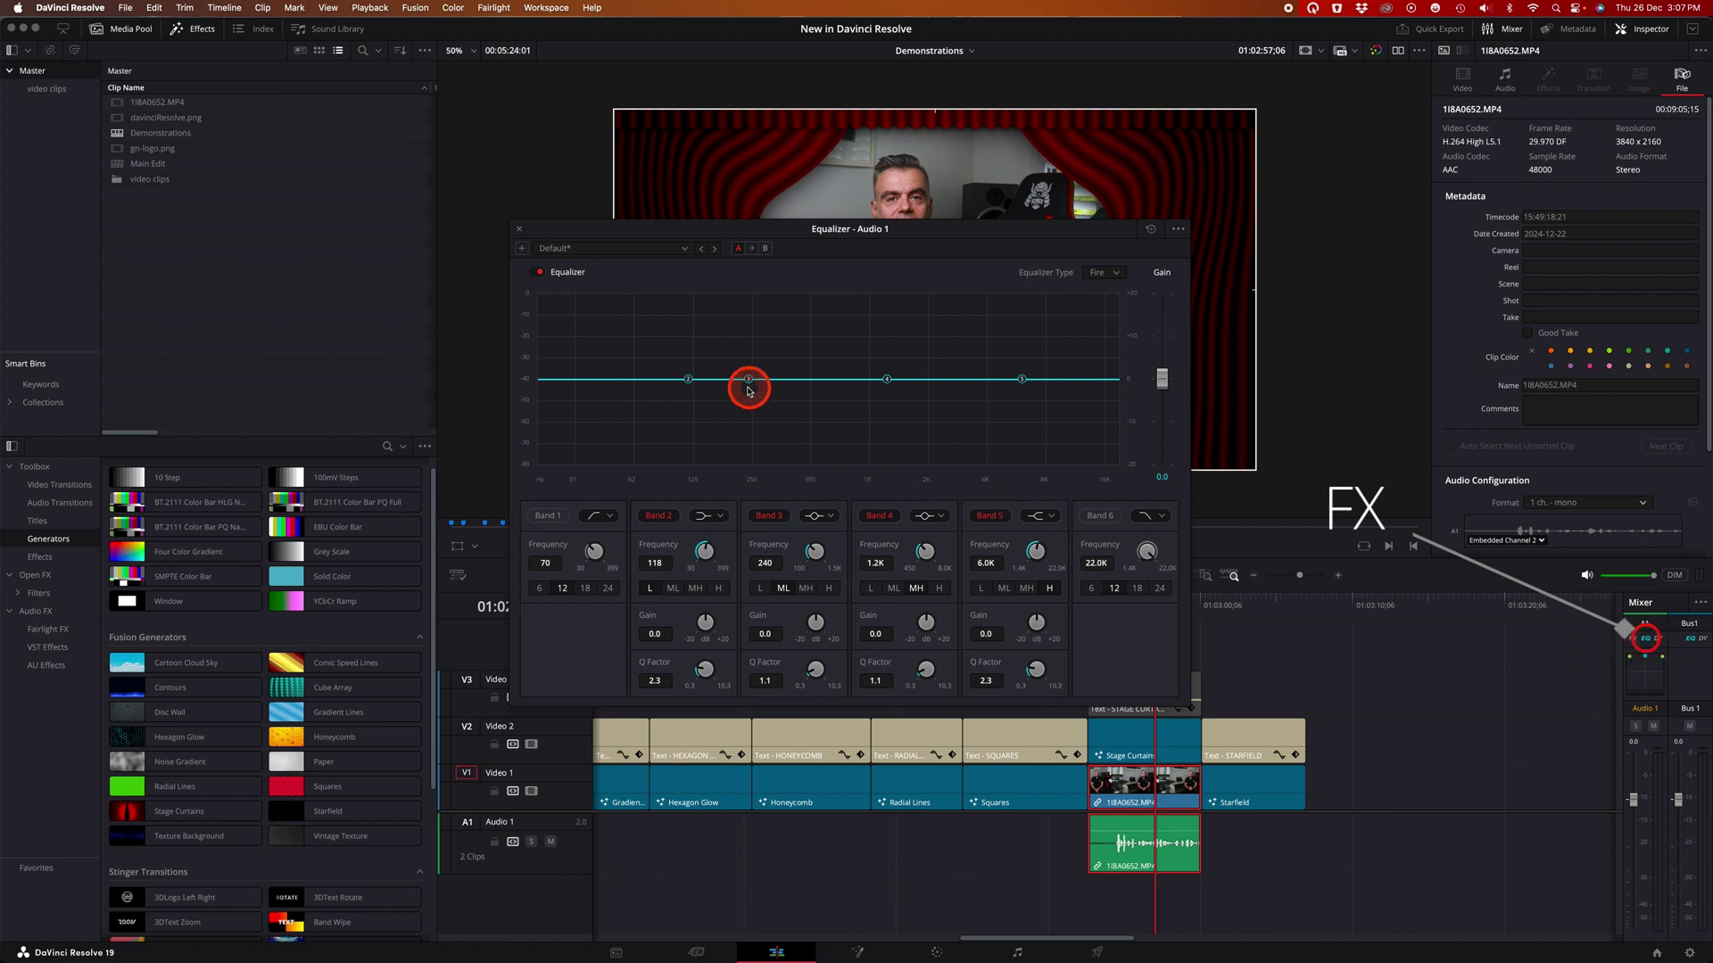
# - Apply the Dialog - Male EQ preset to Audio 1 and lower the band 1 high-pass cutoff
pyautogui.moveTo(750, 380); pyautogui.dragTo(759, 368)
pyautogui.click(651, 248)
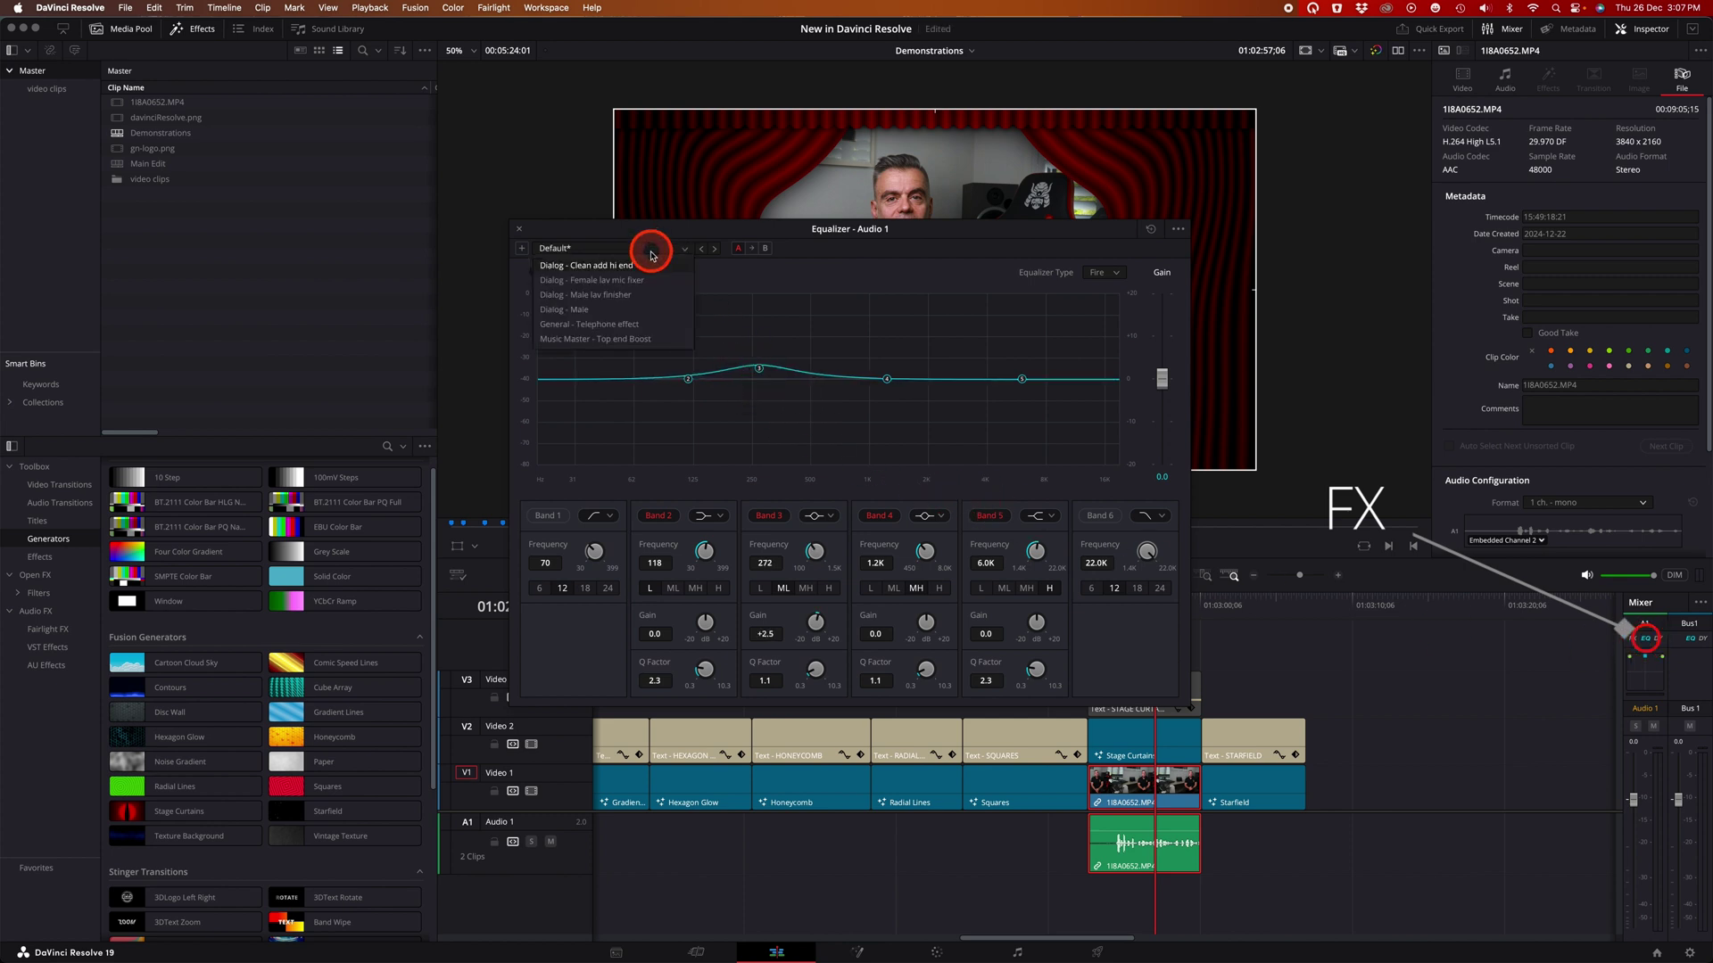
pyautogui.click(638, 309)
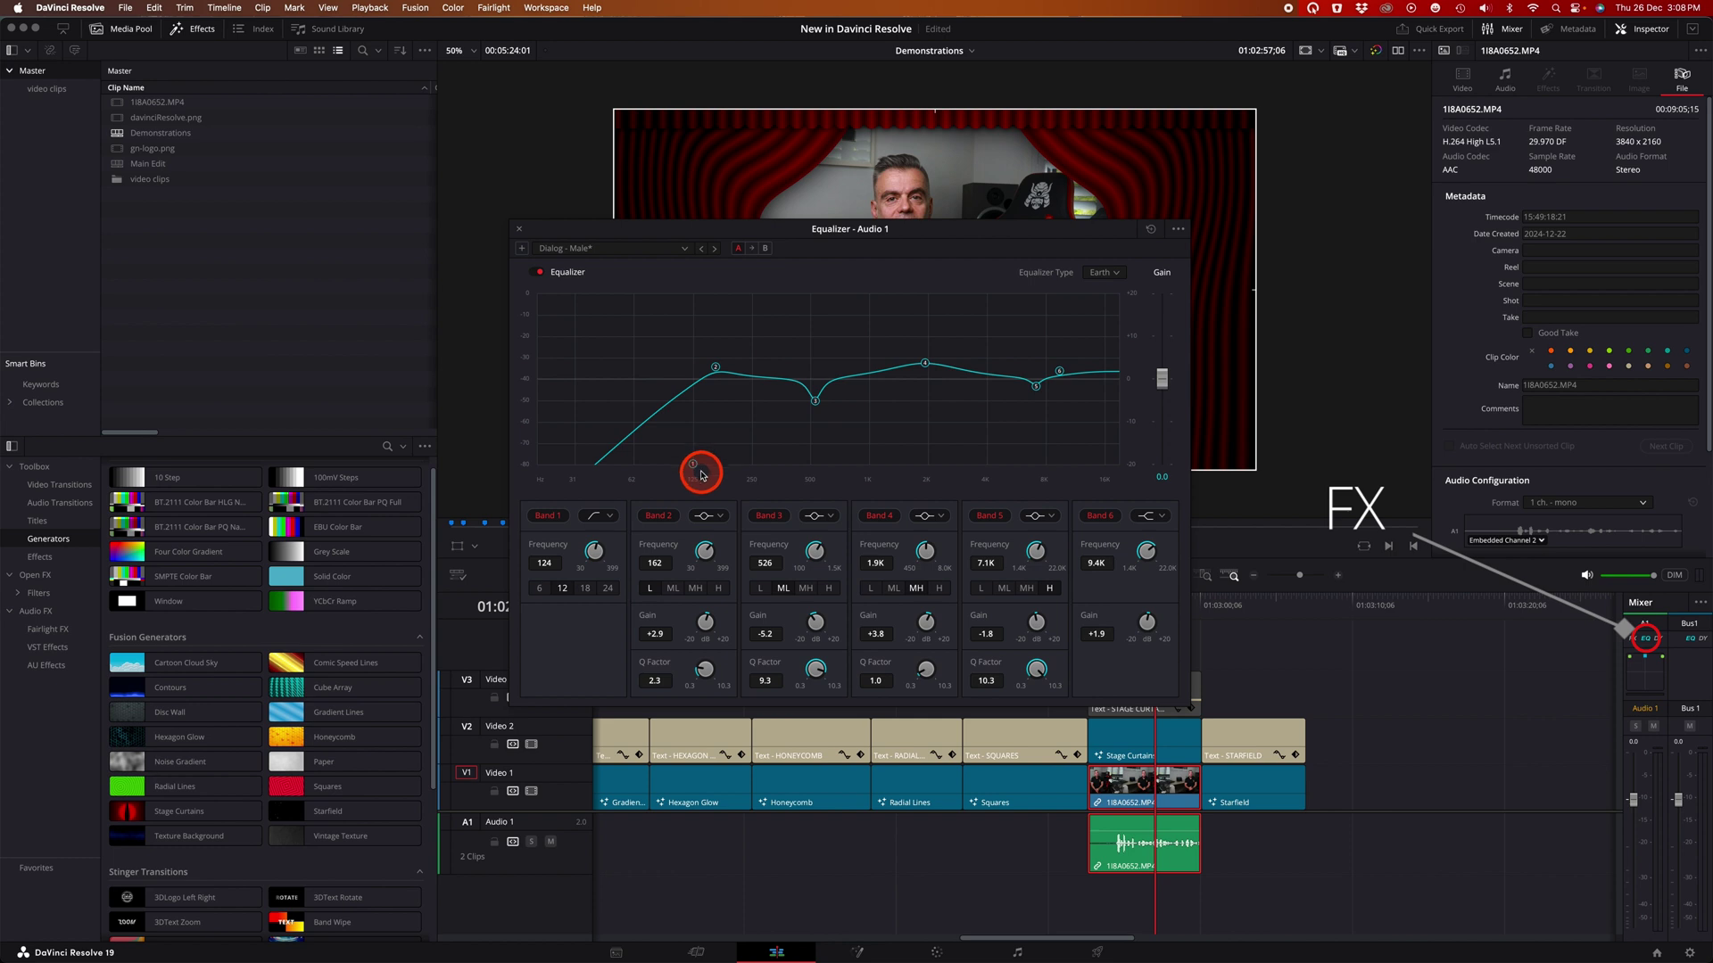
pyautogui.moveTo(684, 455); pyautogui.dragTo(623, 421)
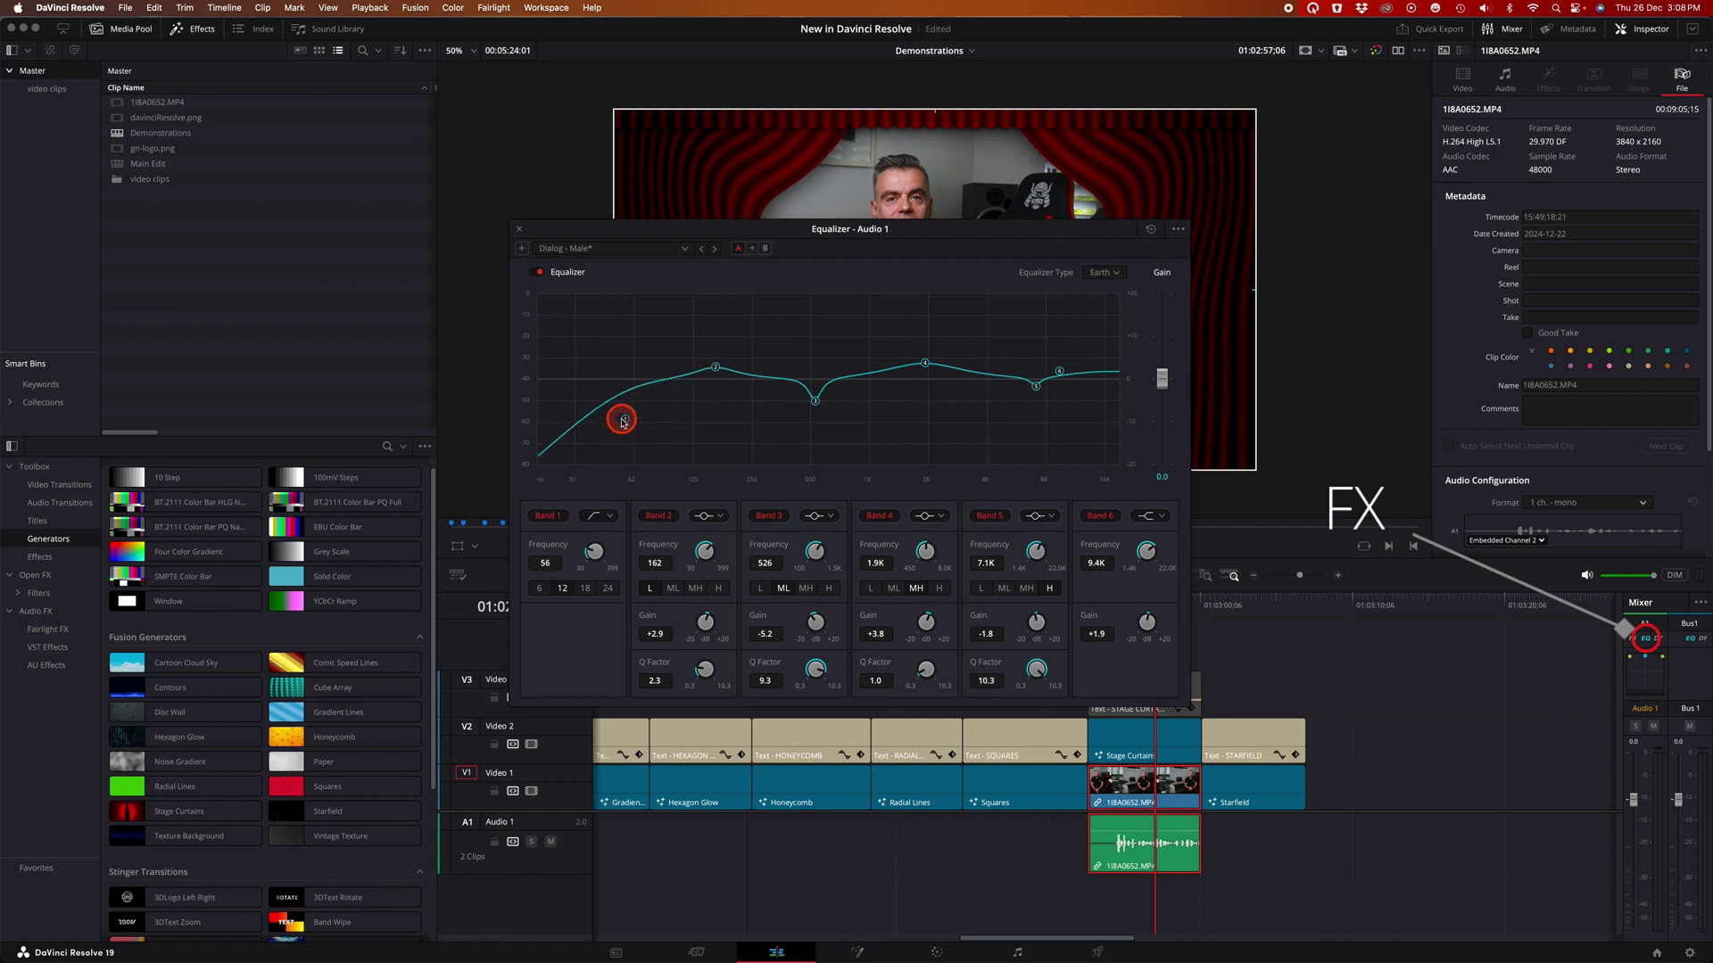
pyautogui.click(520, 229)
# - Apply the Dialog - Compression dynamics preset and raise make-up gain from 1.6 to 6.1
pyautogui.click(1661, 642)
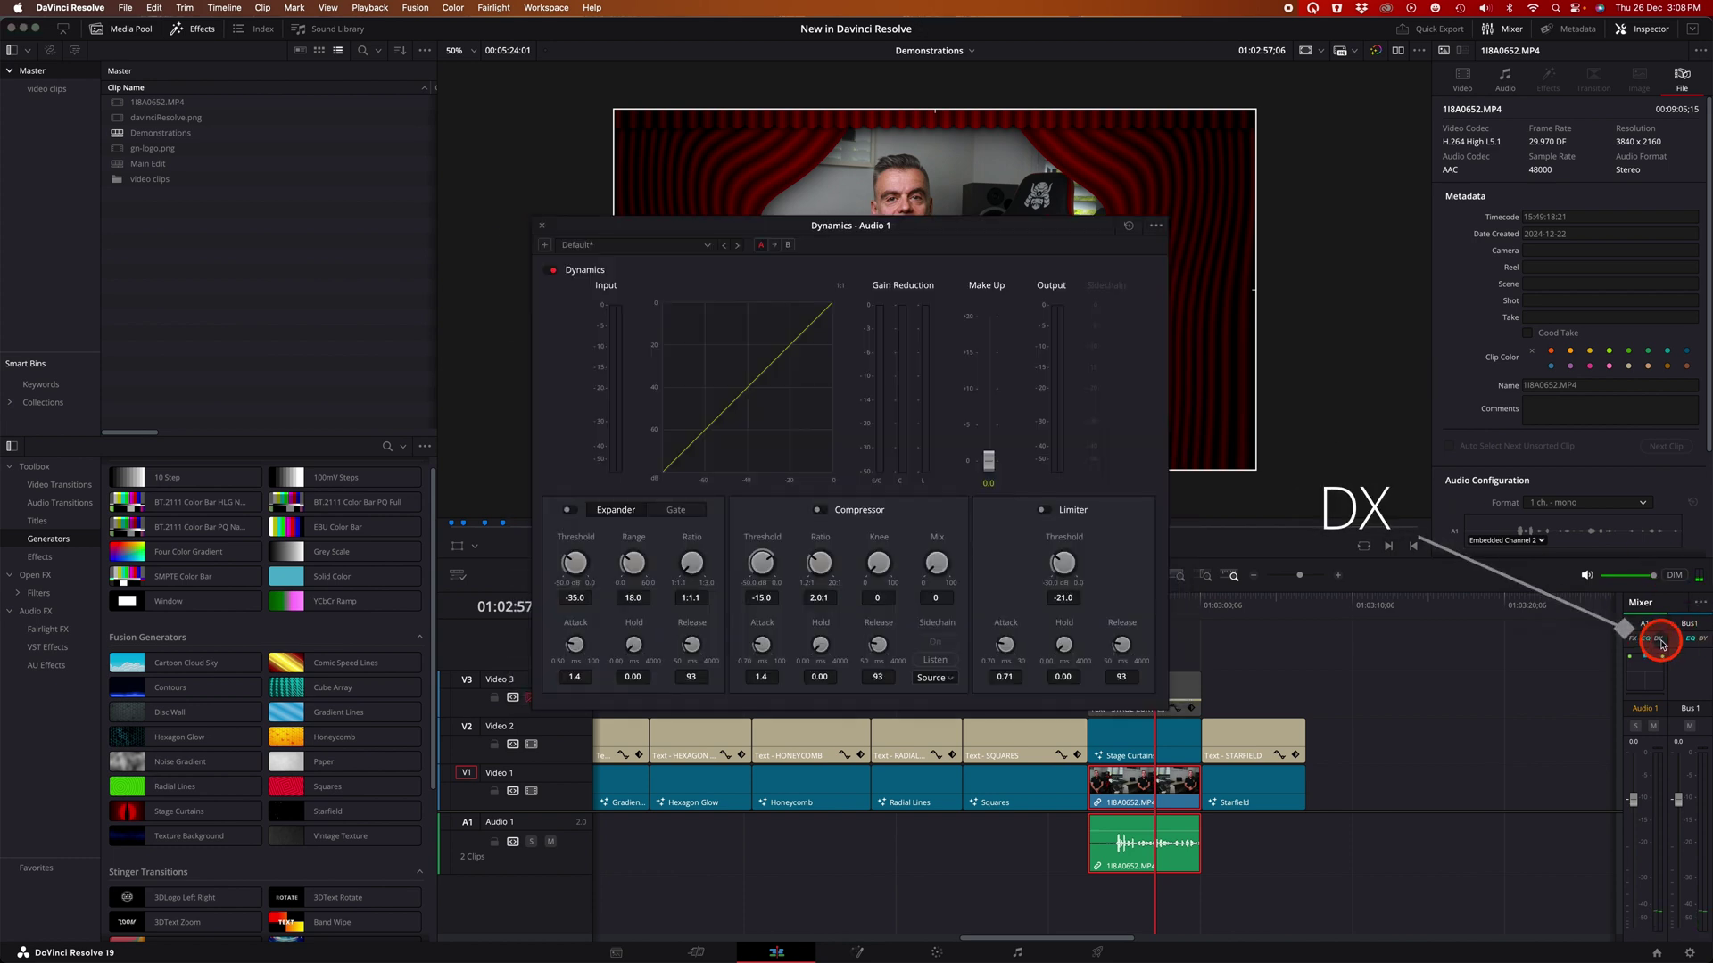
pyautogui.moveTo(938, 234); pyautogui.dragTo(499, 191)
pyautogui.click(215, 202)
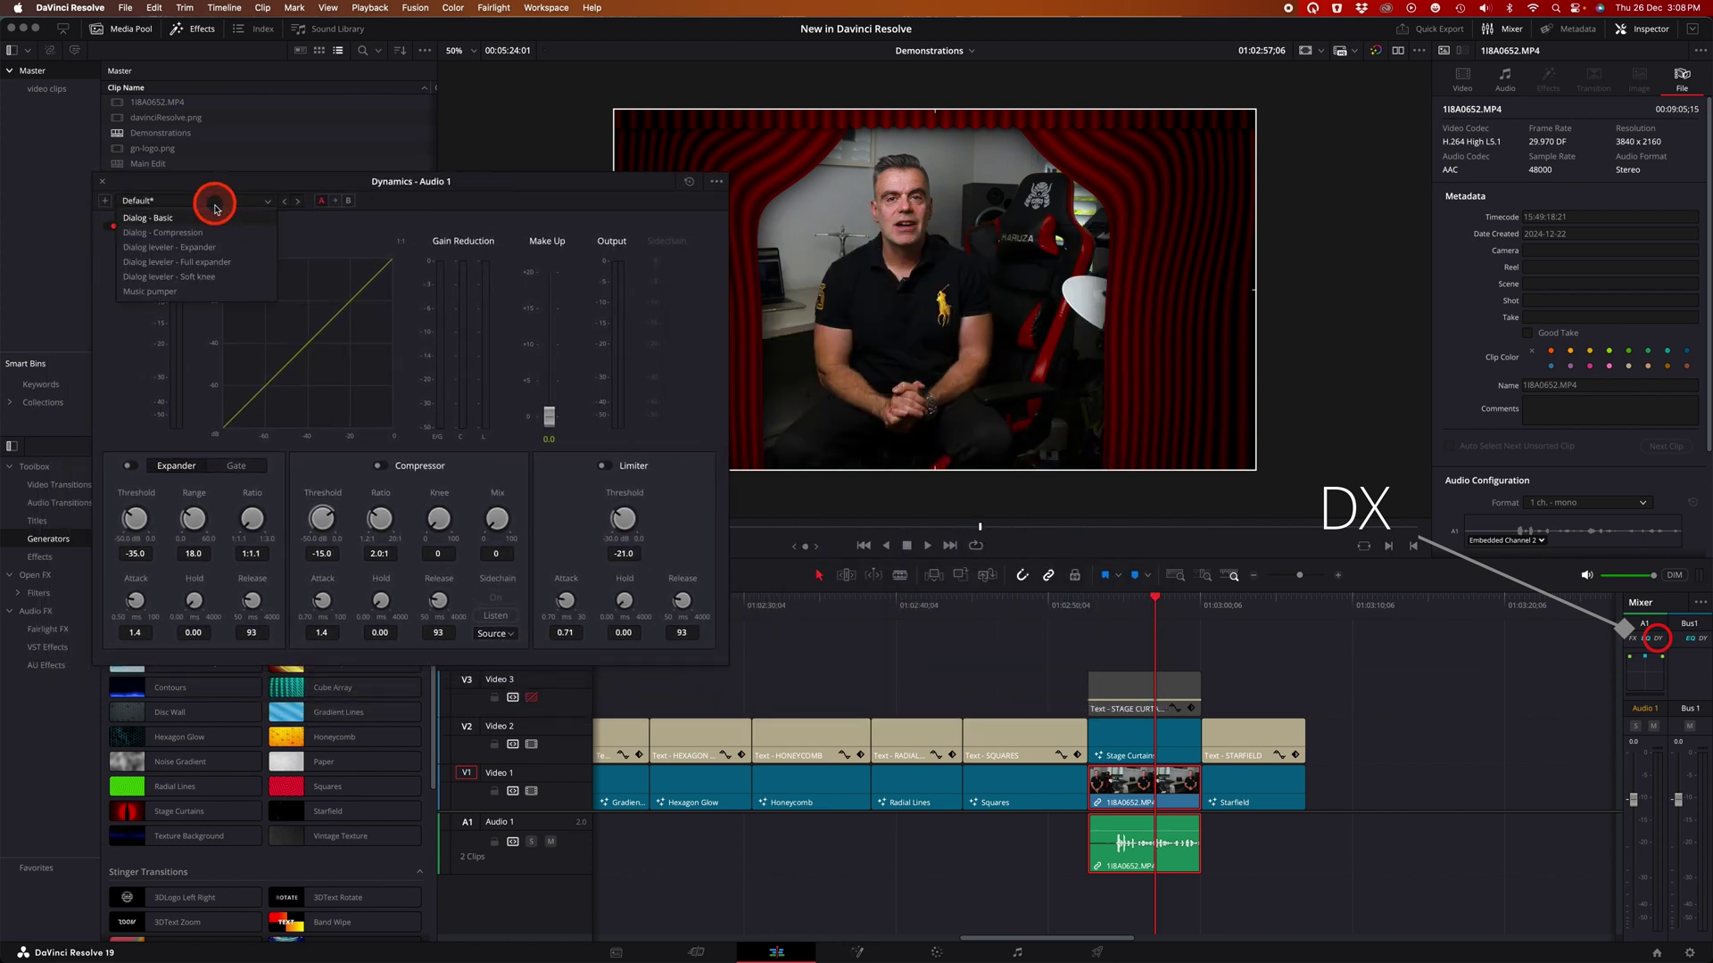
pyautogui.click(212, 231)
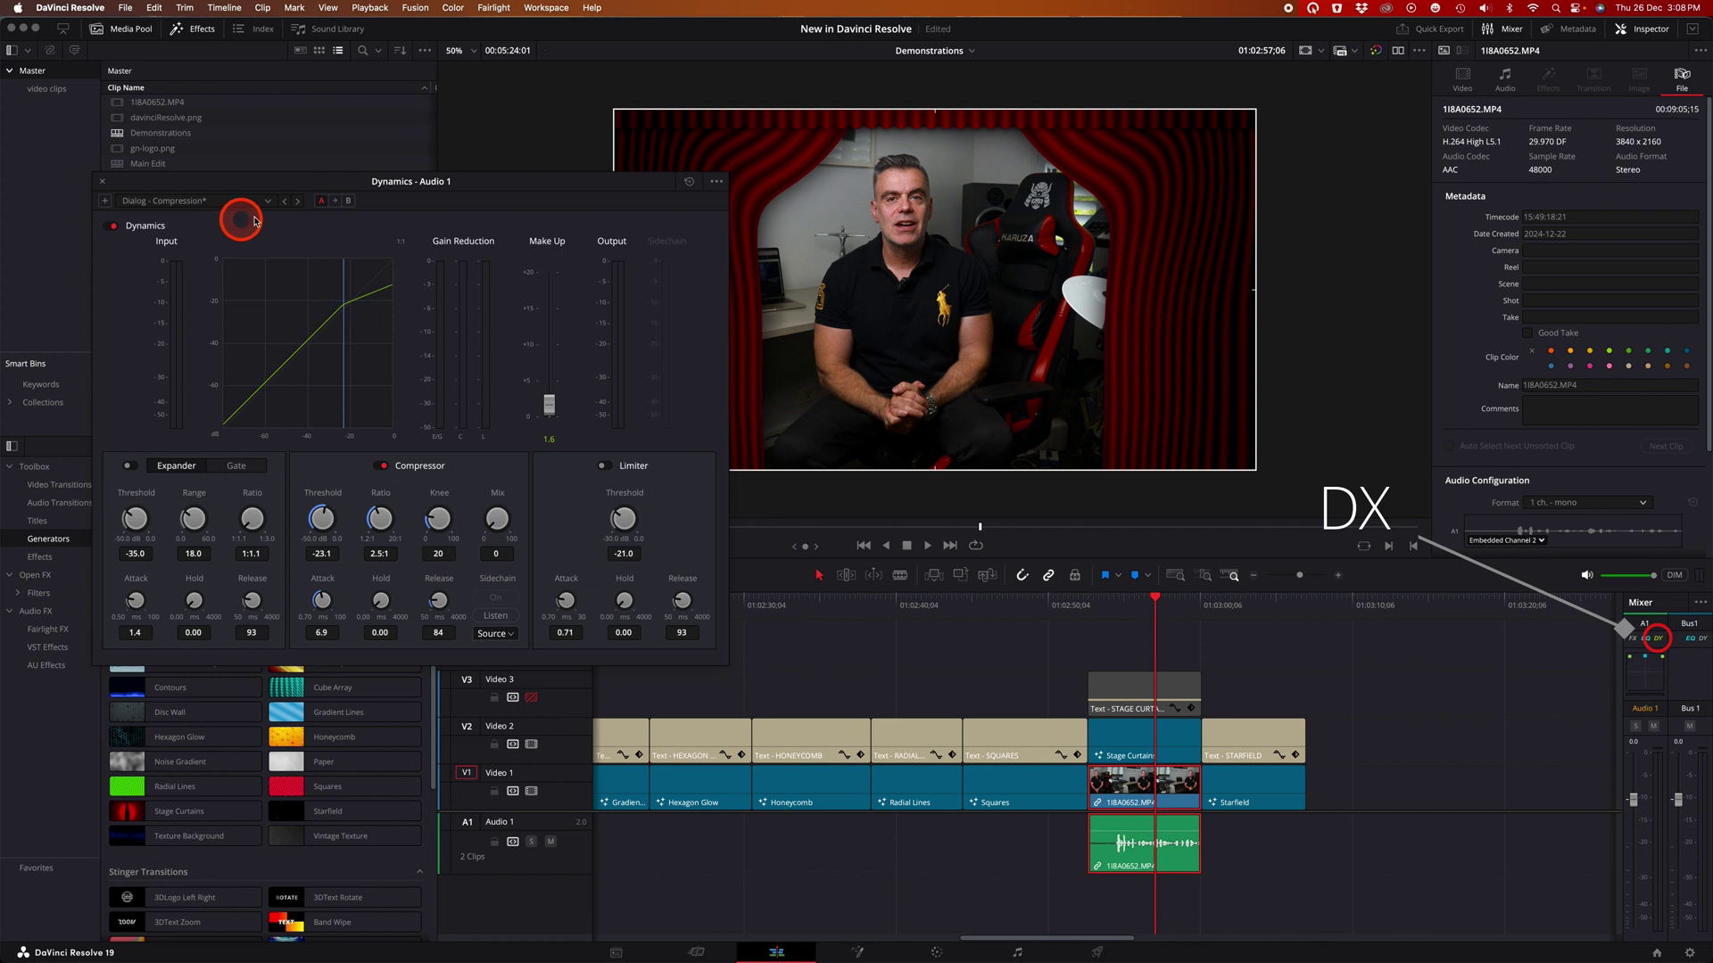
pyautogui.moveTo(548, 405); pyautogui.dragTo(548, 375)
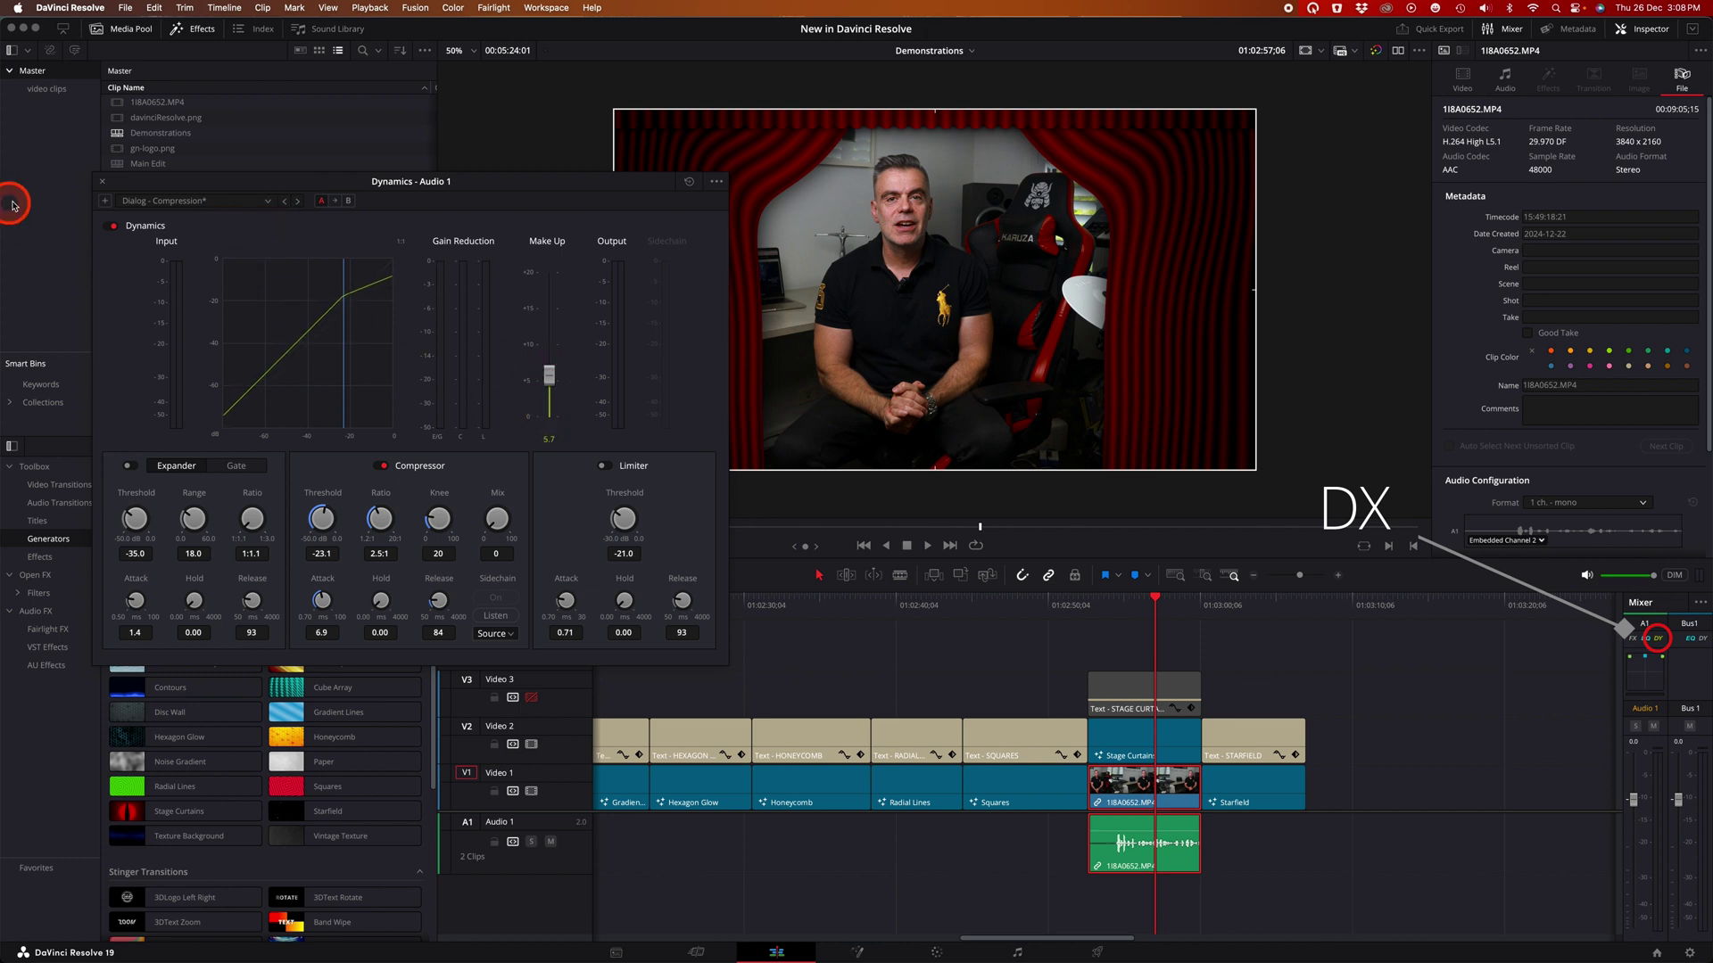
pyautogui.moveTo(101, 190); pyautogui.dragTo(465, 223)
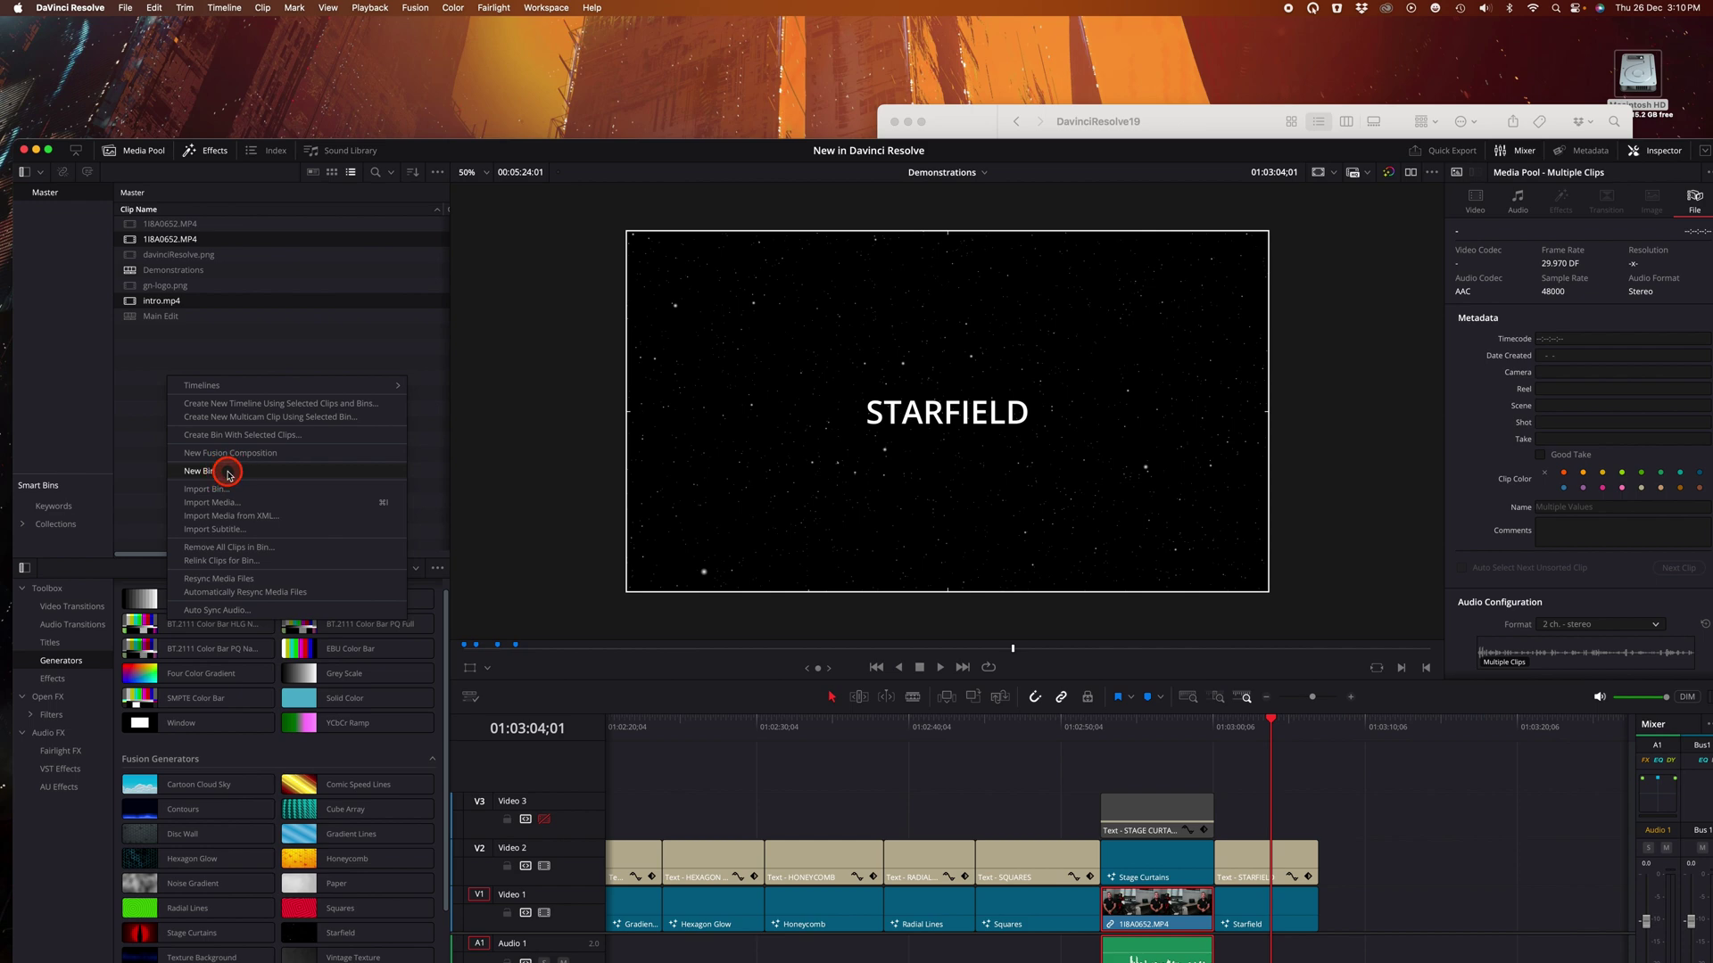
# - Create a bin named 'project videos' and move the 1I8A0652.MP4 clip into it
pyautogui.click(229, 474)
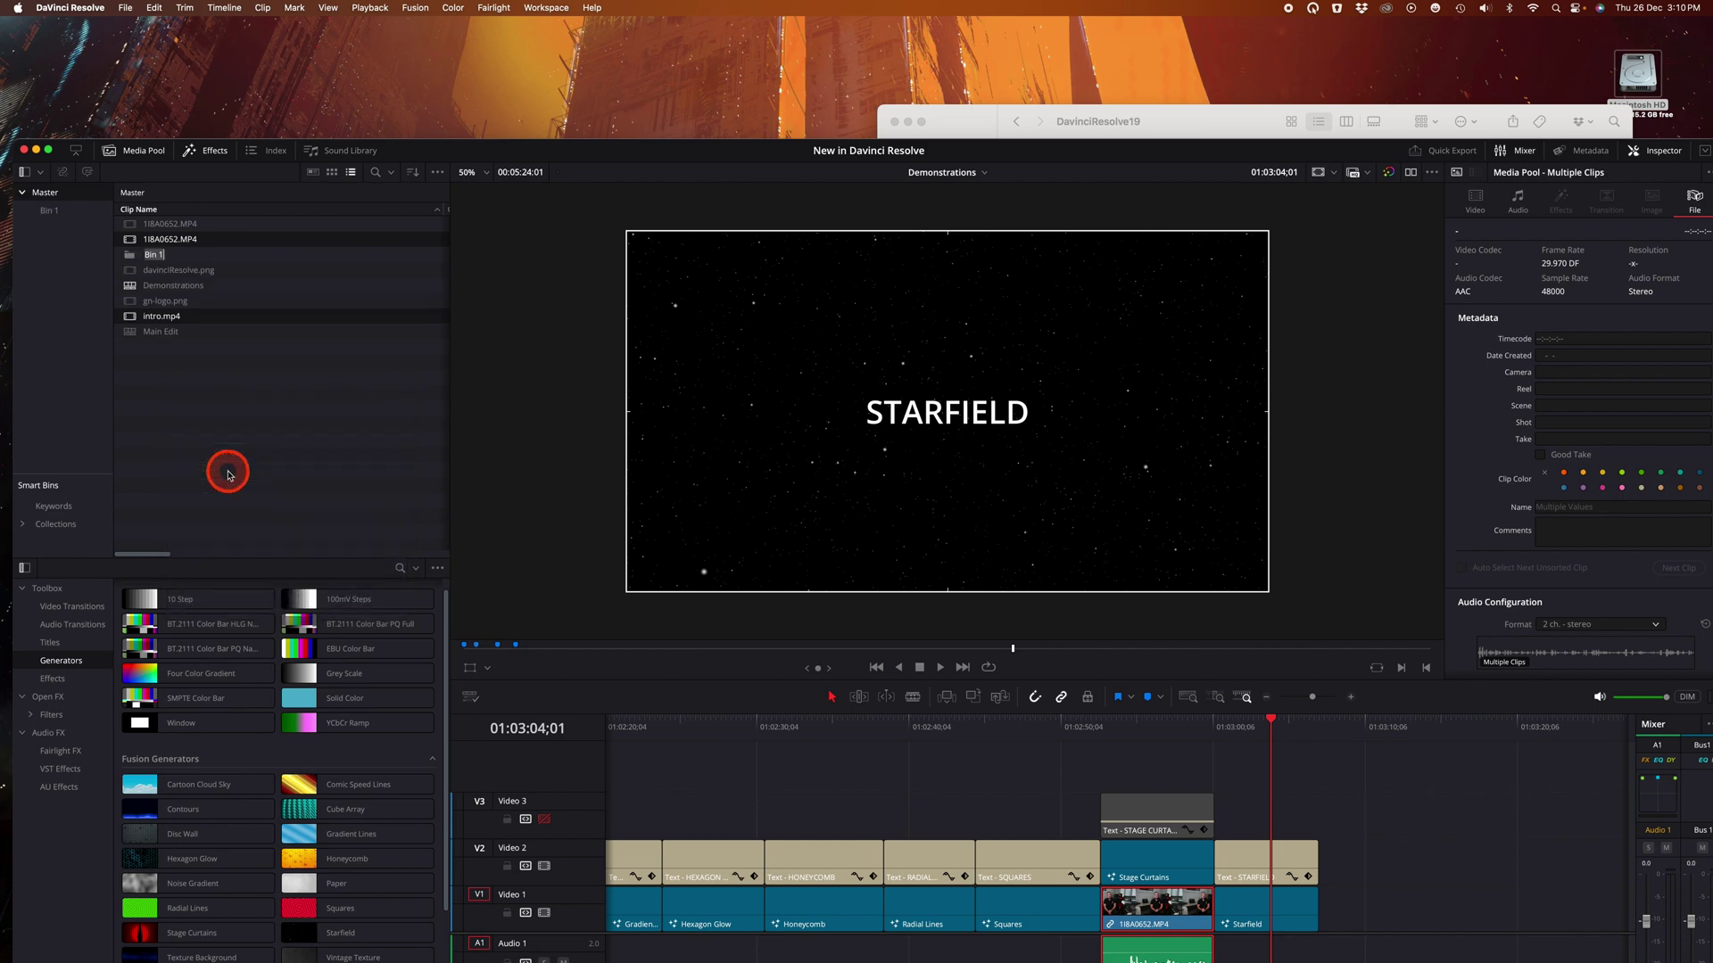
pyautogui.press('BackSpace')
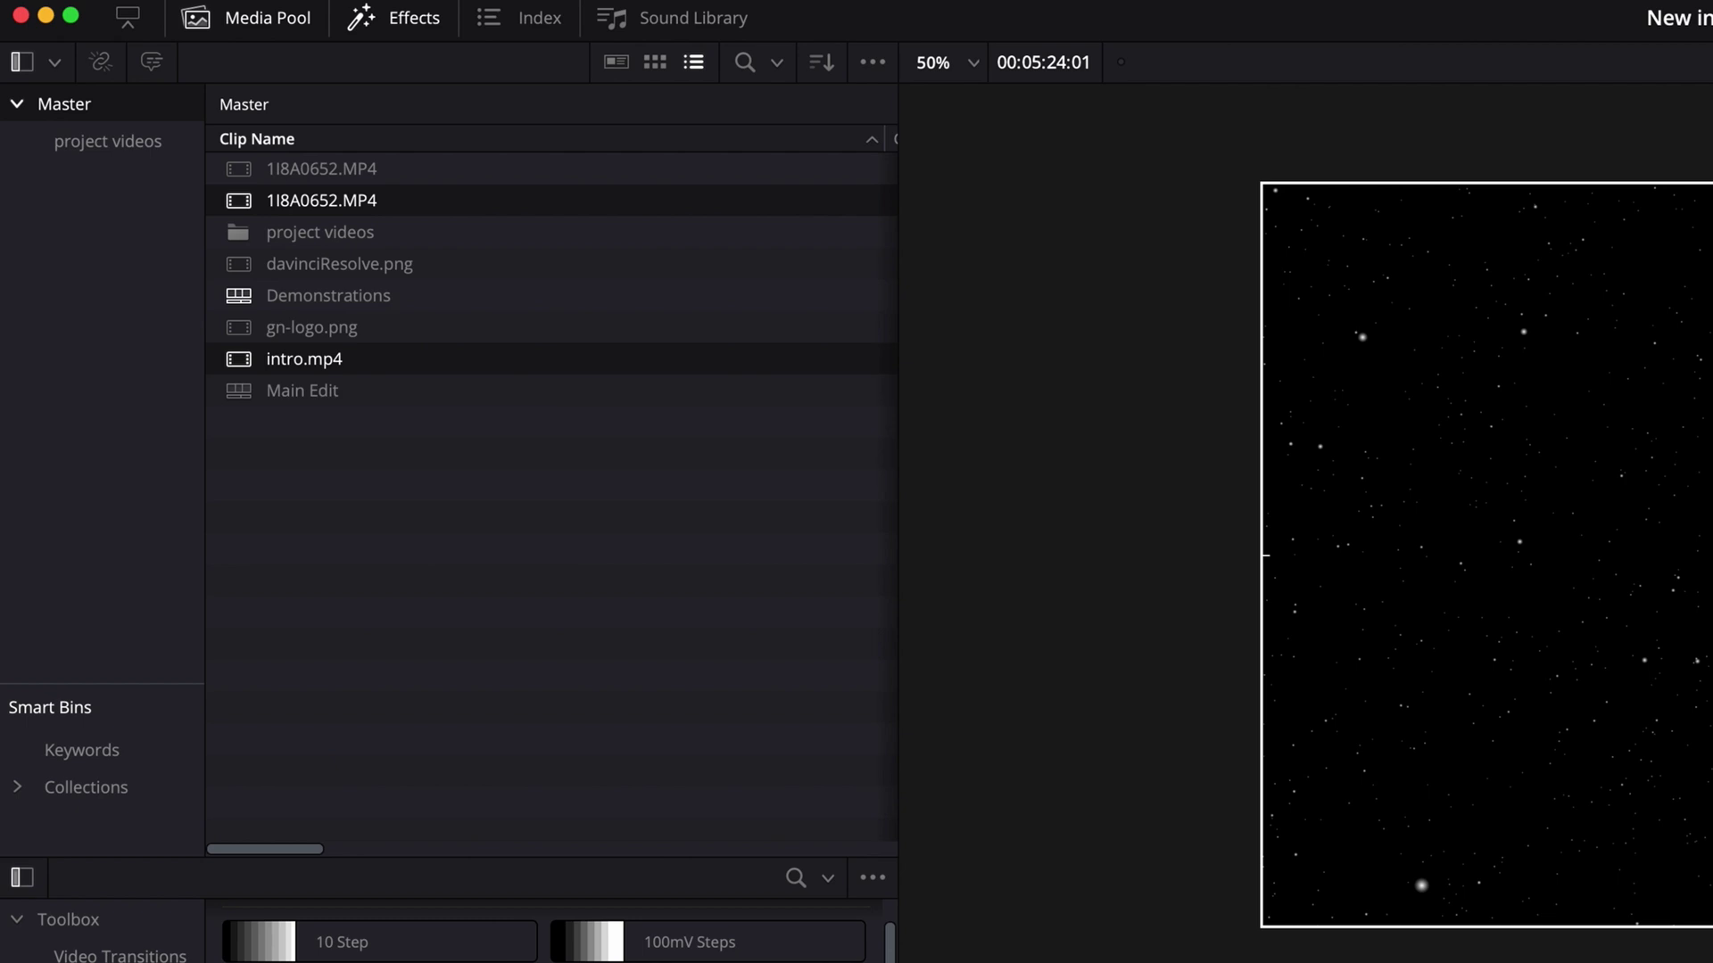
pyautogui.moveTo(306, 201); pyautogui.dragTo(330, 231)
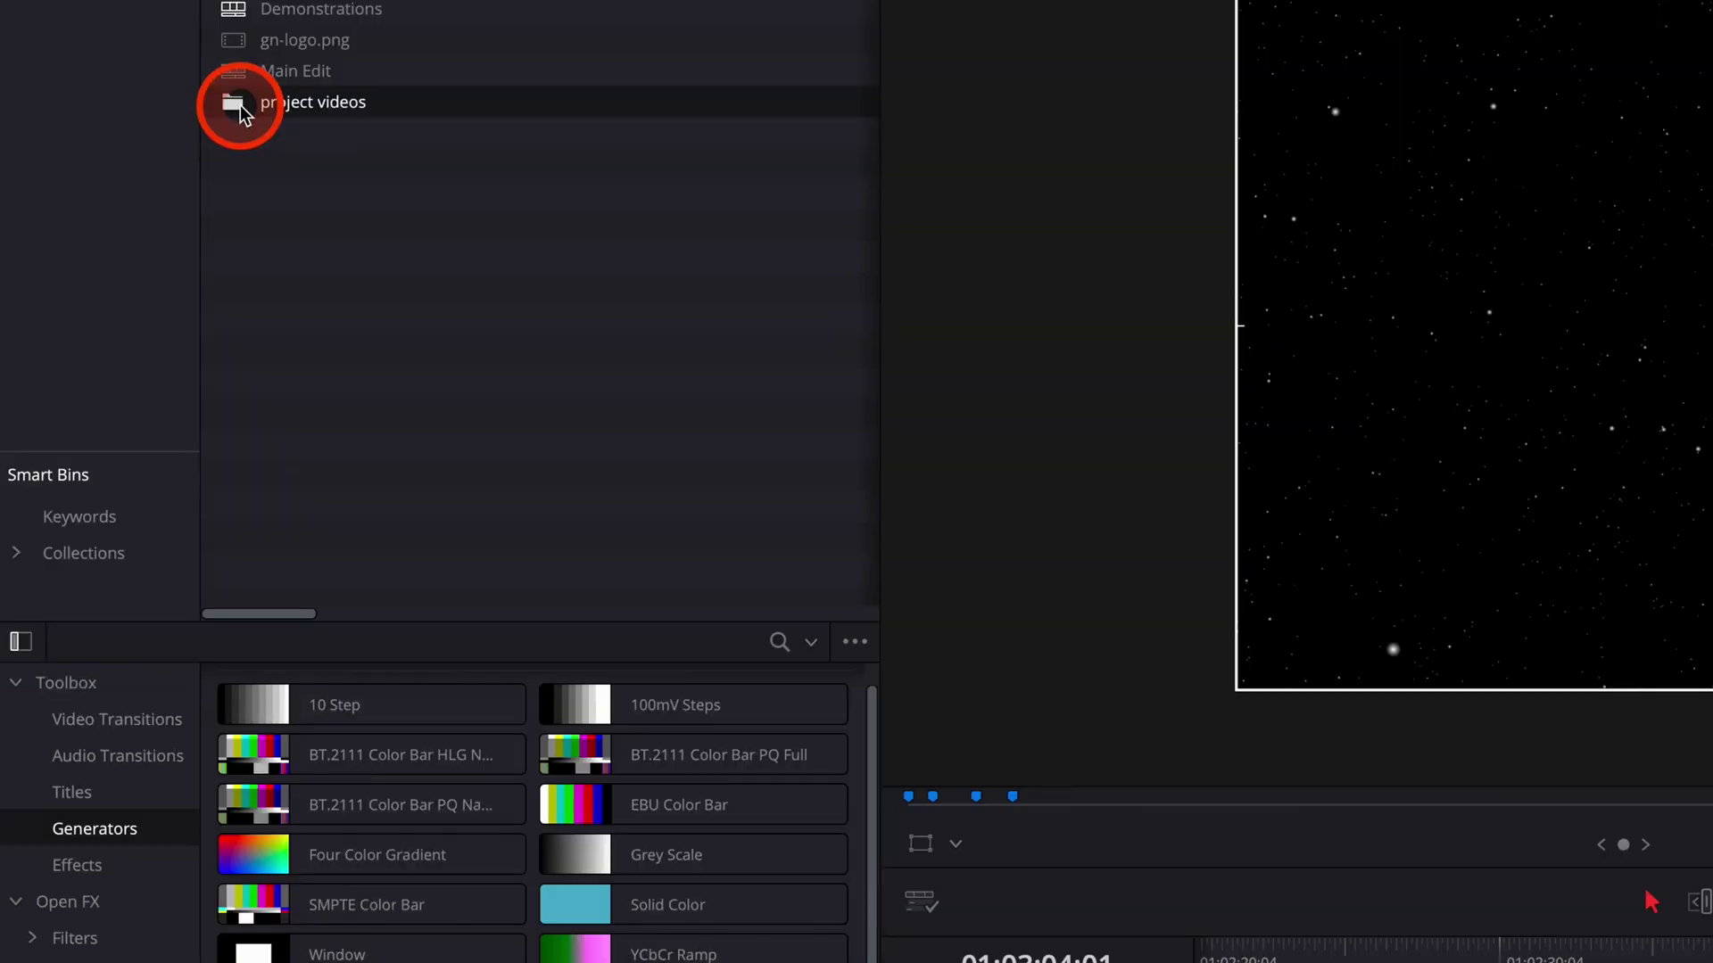
pyautogui.rightClick(243, 330)
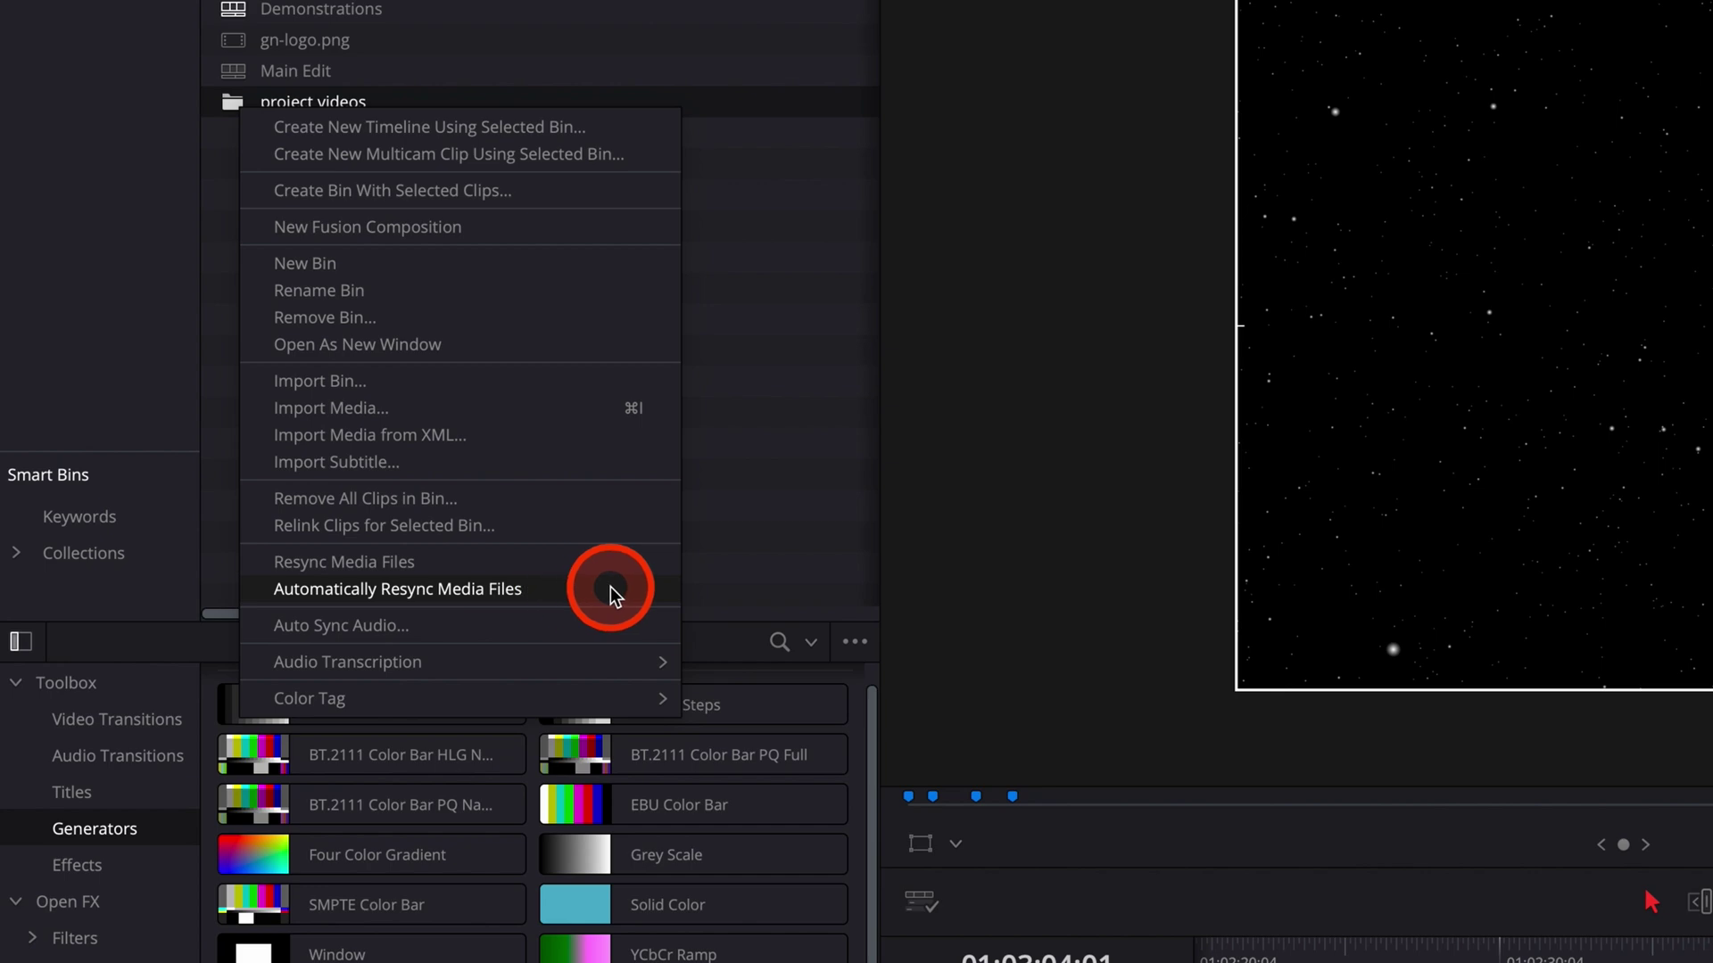
# - Enable Automatically Resync Media Files, then move newfile.MP4 and newfile2.MP4 into the video clips folder
pyautogui.click(1076, 174)
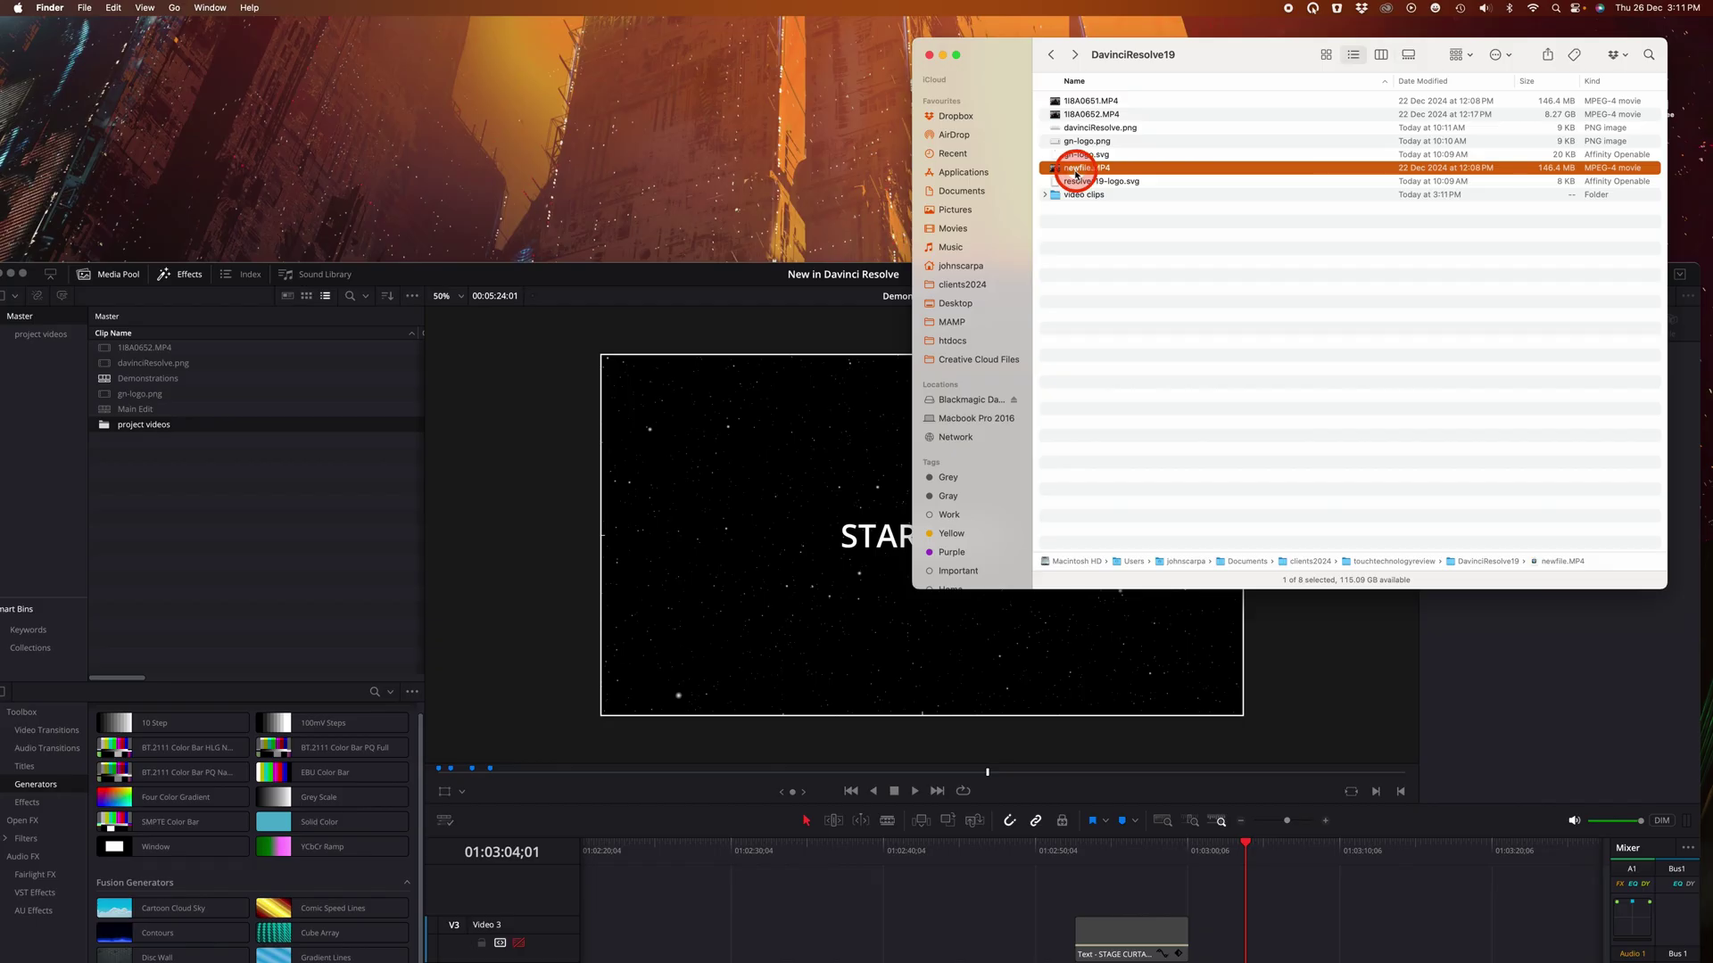
pyautogui.moveTo(1093, 171); pyautogui.dragTo(1092, 194)
pyautogui.click(152, 444)
pyautogui.doubleClick(108, 432)
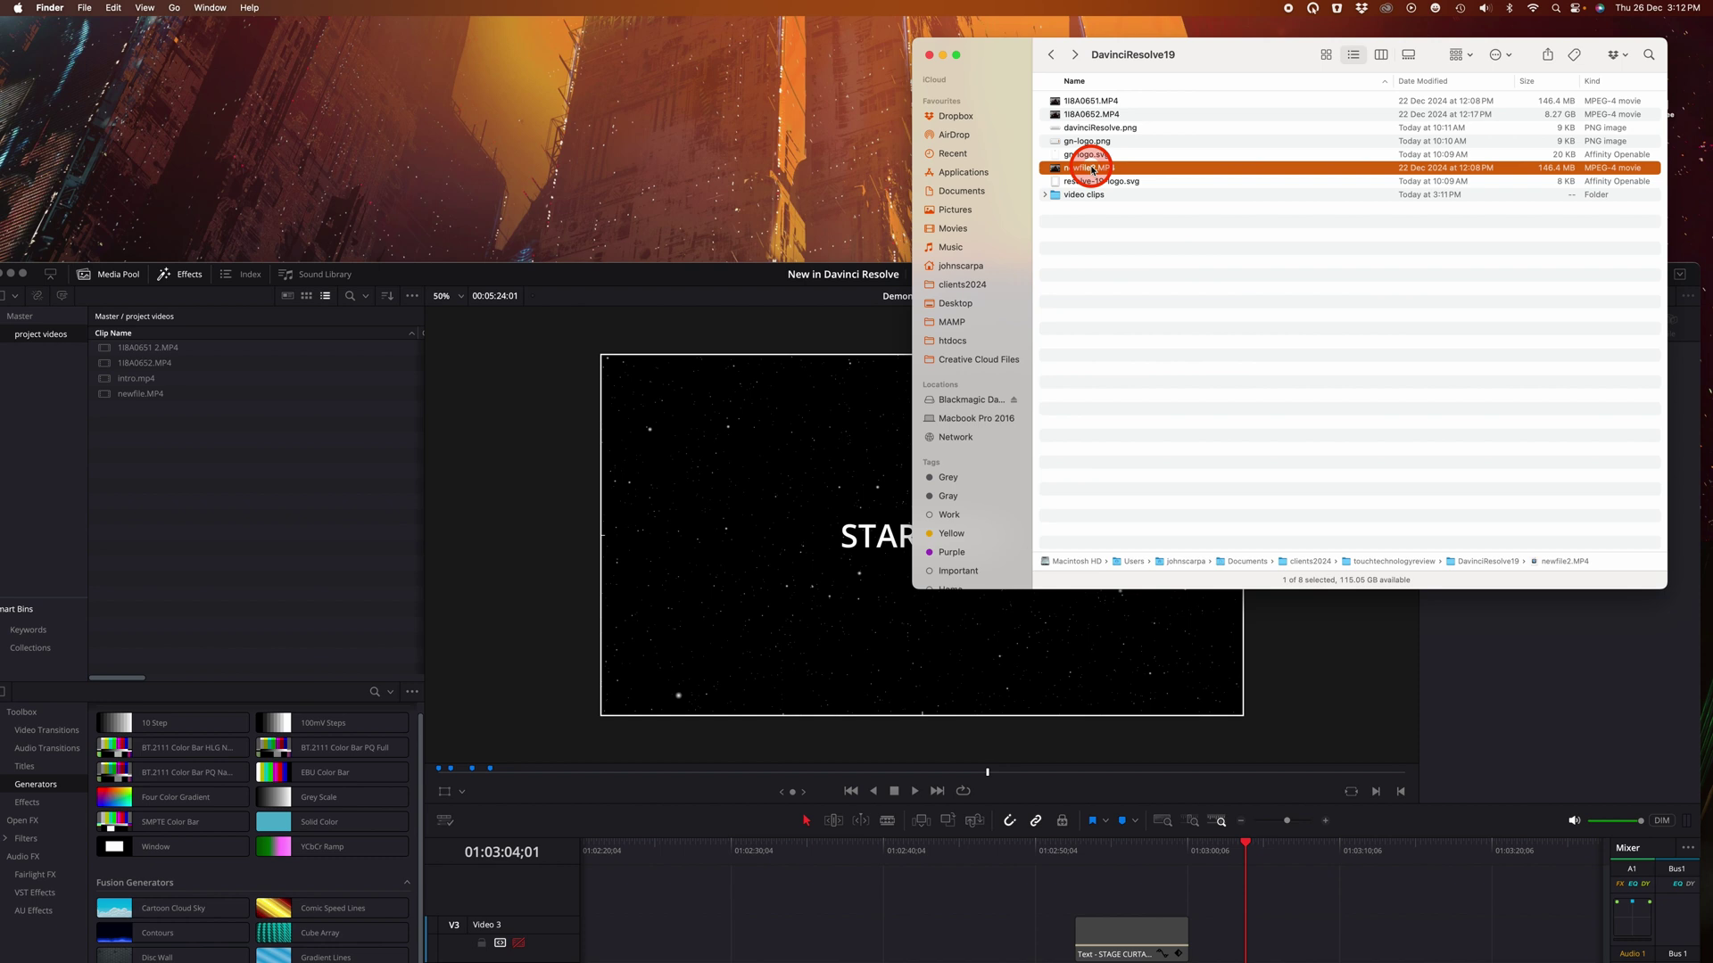
pyautogui.moveTo(1089, 190); pyautogui.dragTo(1088, 194)
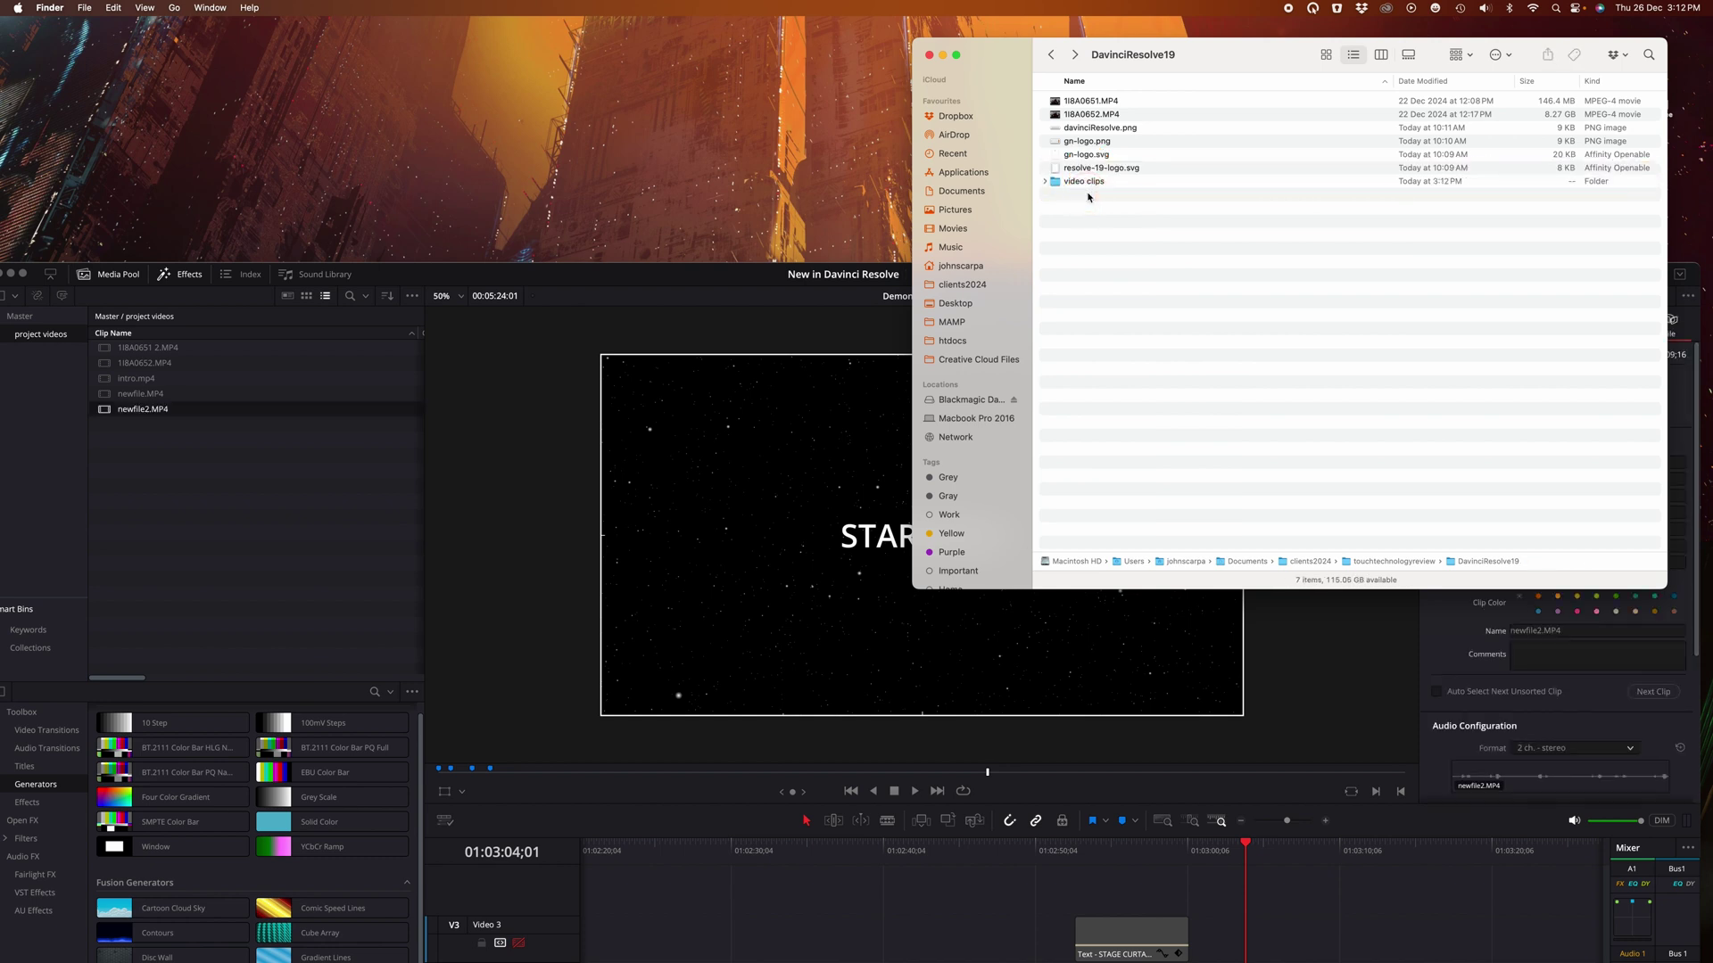
pyautogui.moveTo(713, 279); pyautogui.dragTo(726, 252)
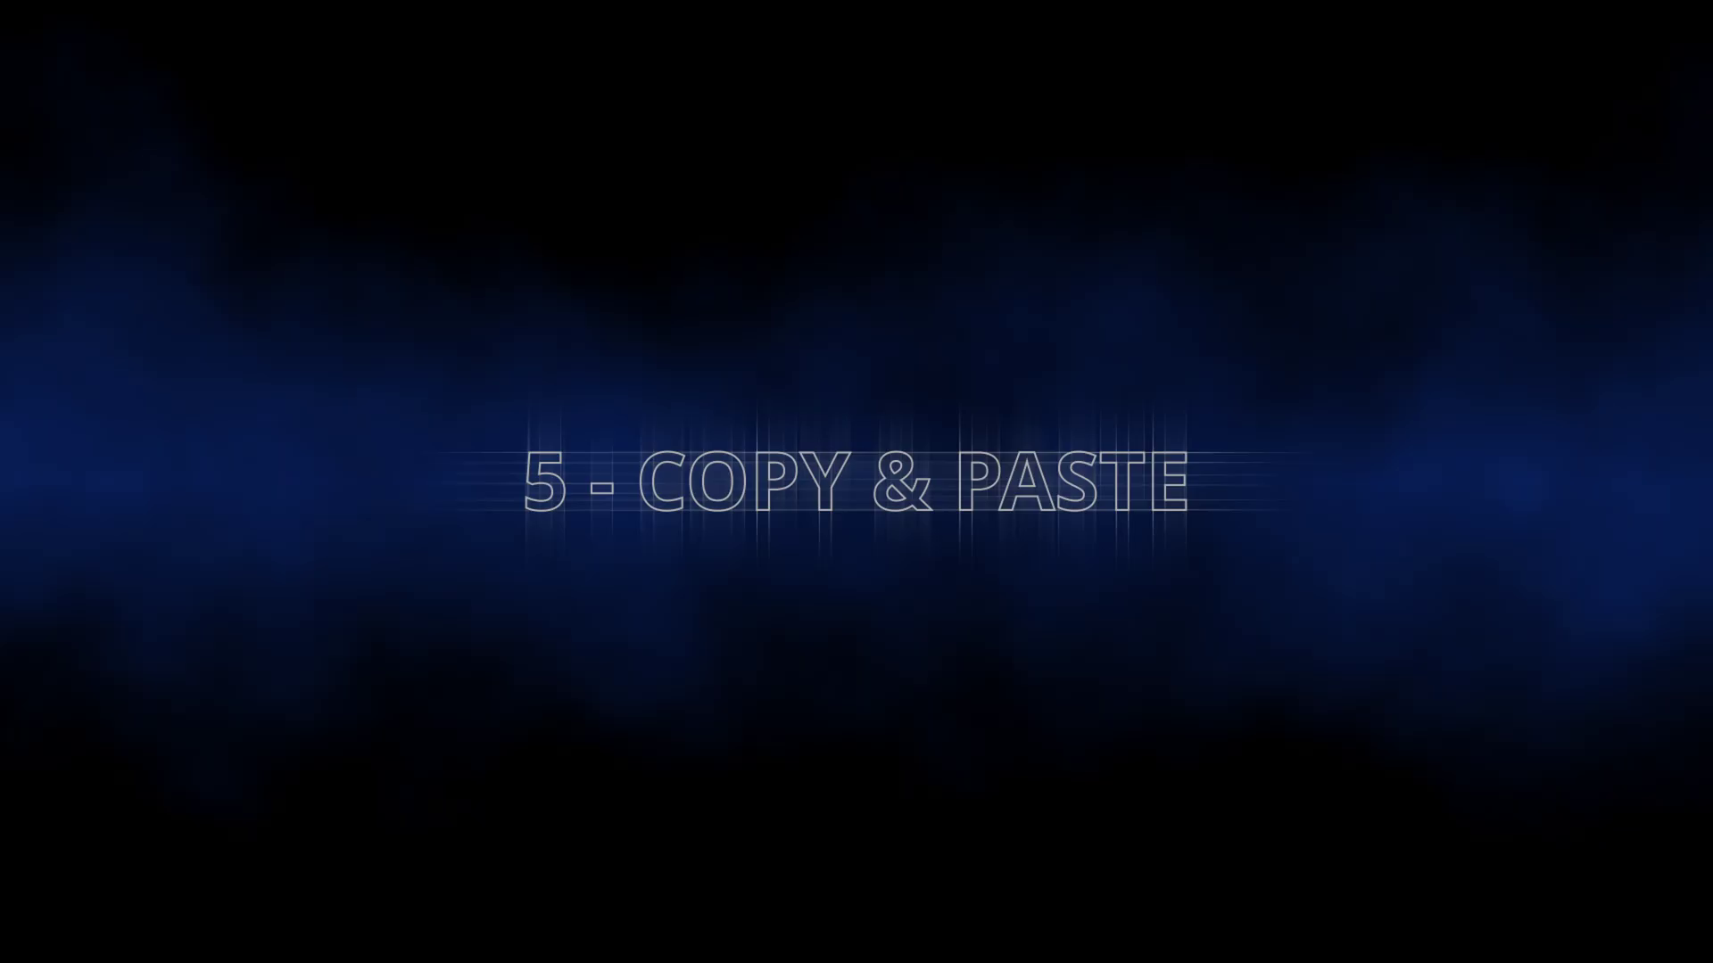
# - Copy the 1I8A clip stack and paste copies at 01:01:42;03, ~01:03:22, 01:04:02;05 and 01:03:30;00
pyautogui.click(1136, 658)
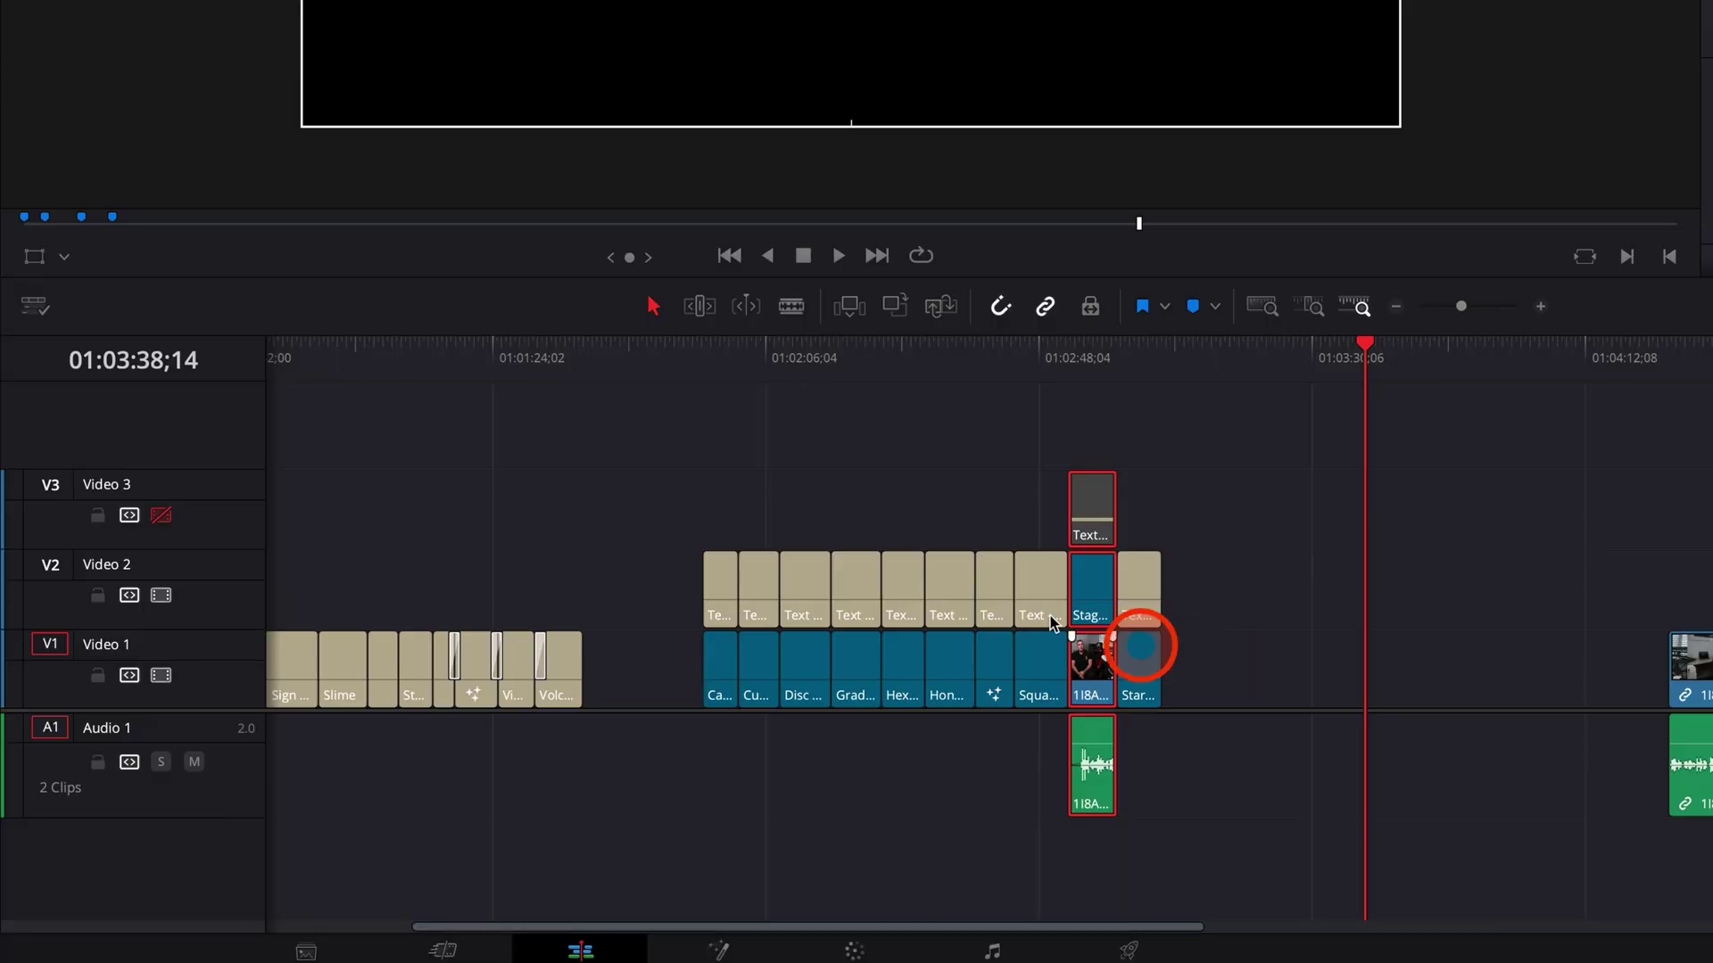
pyautogui.click(609, 357)
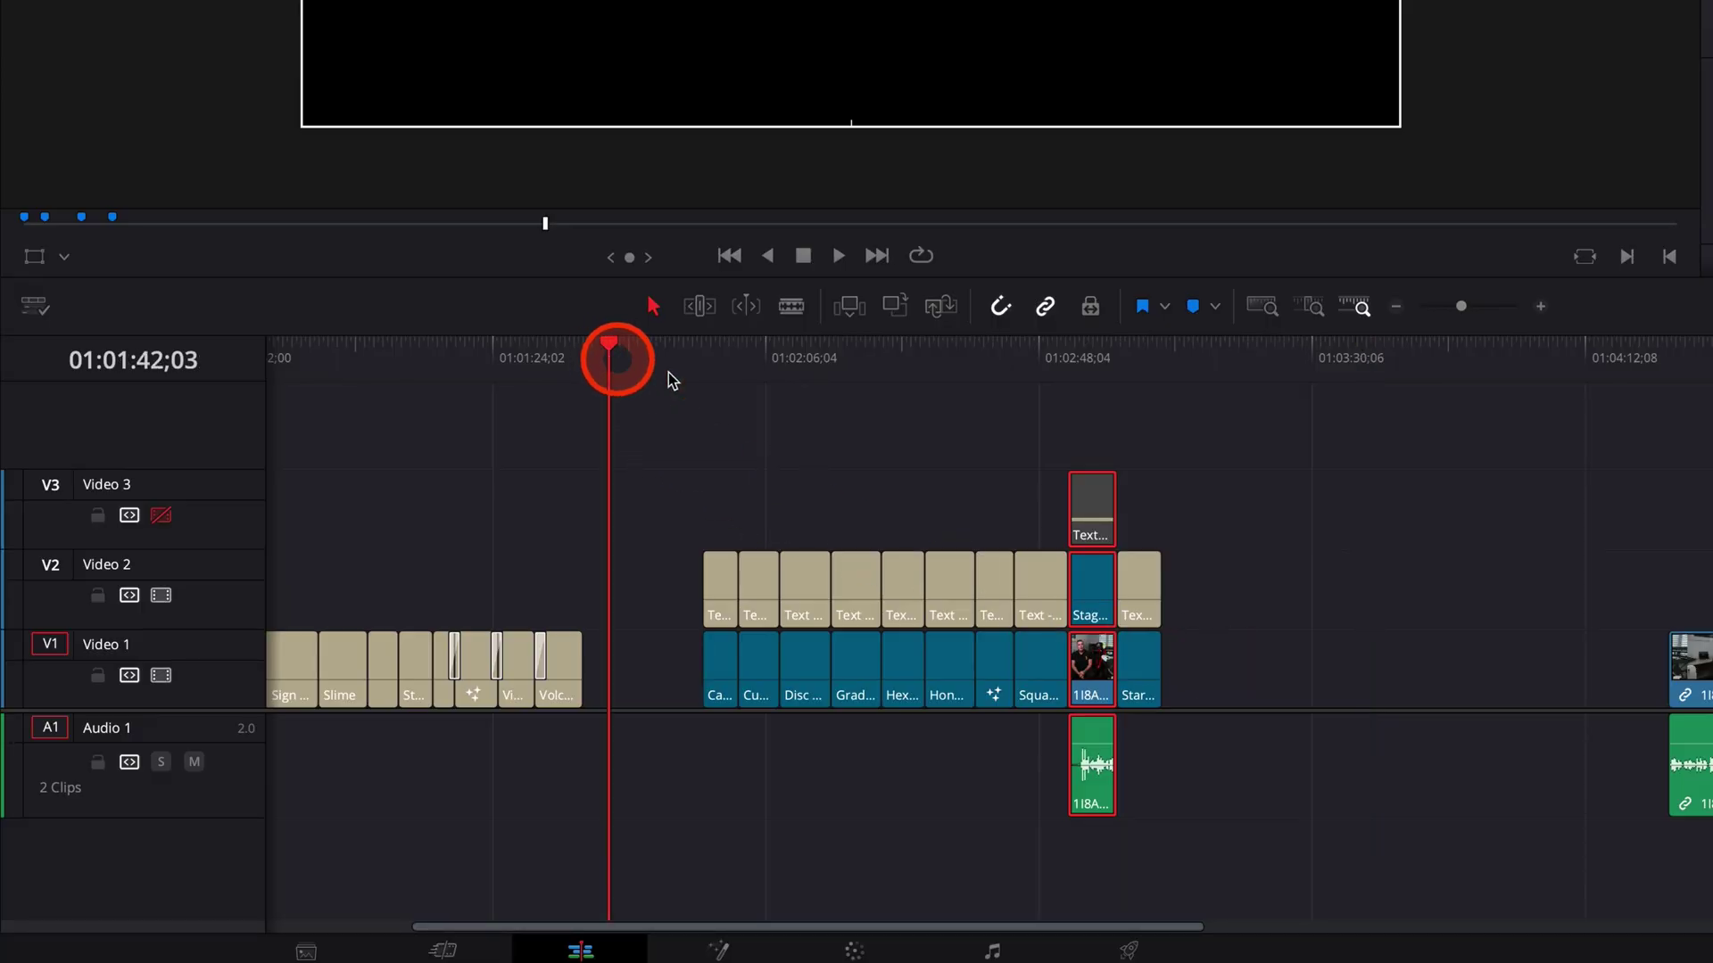
pyautogui.hotkey('ctrl', 'v')
pyautogui.hotkey('ctrl', 'v')
pyautogui.moveTo(700, 348); pyautogui.dragTo(1396, 451)
pyautogui.hotkey('ctrl', 'v')
pyautogui.hotkey('ctrl', 'v')
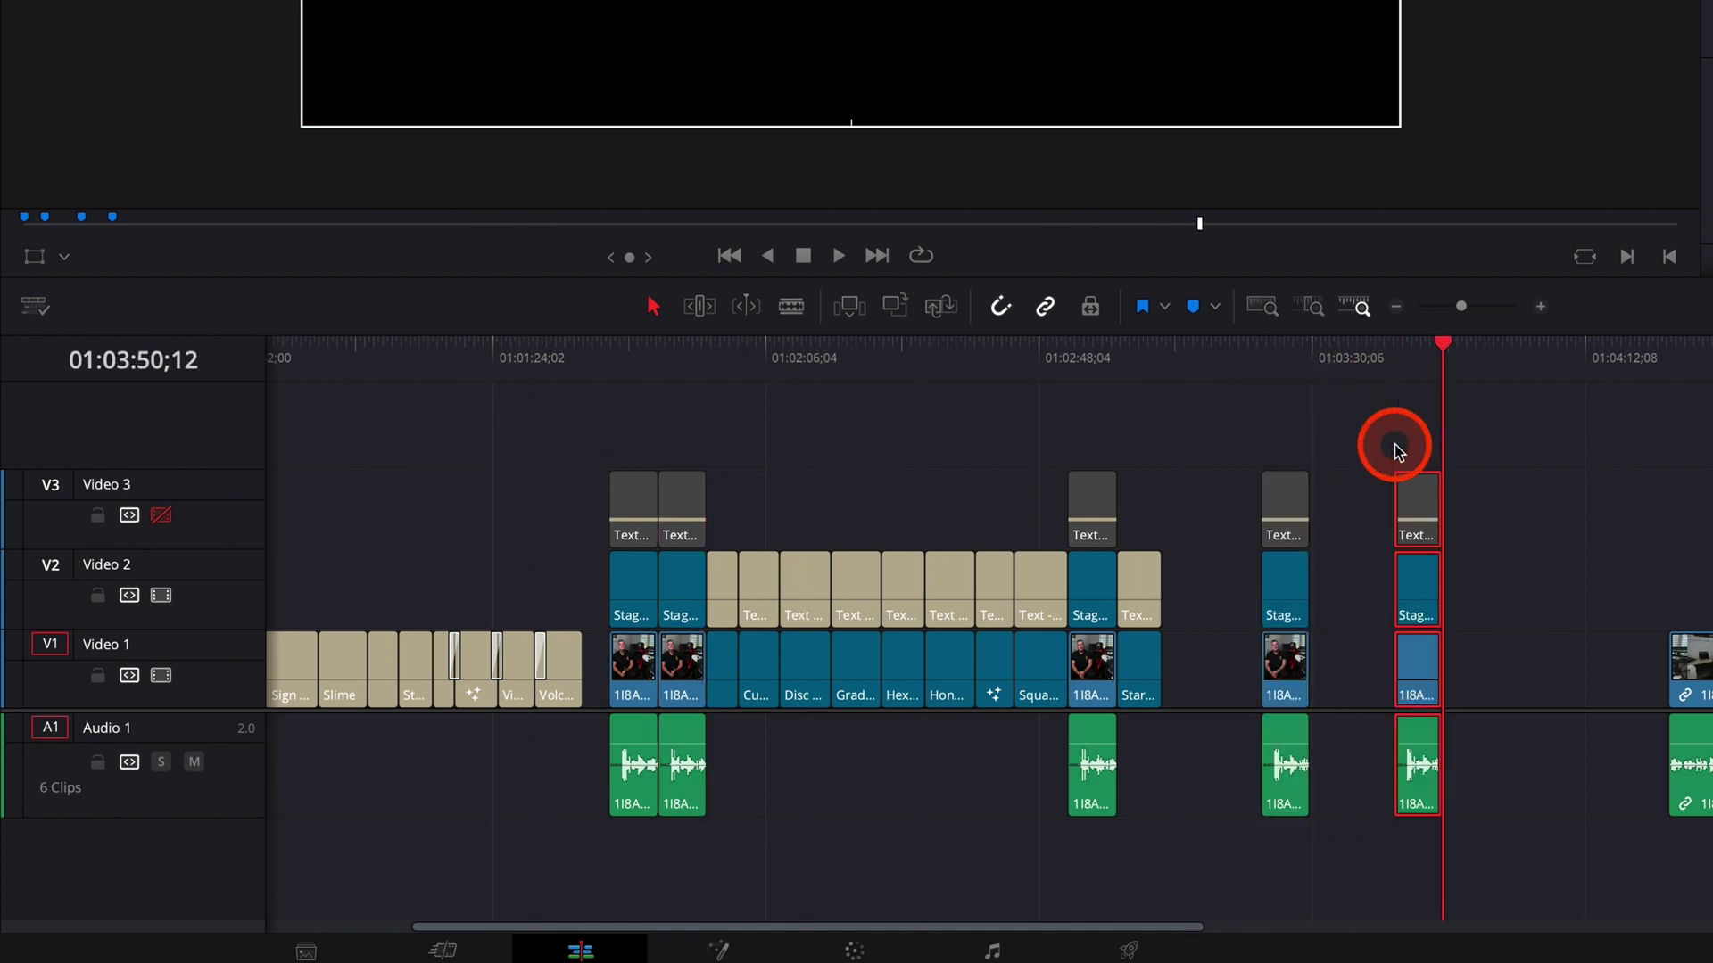
pyautogui.click(1520, 352)
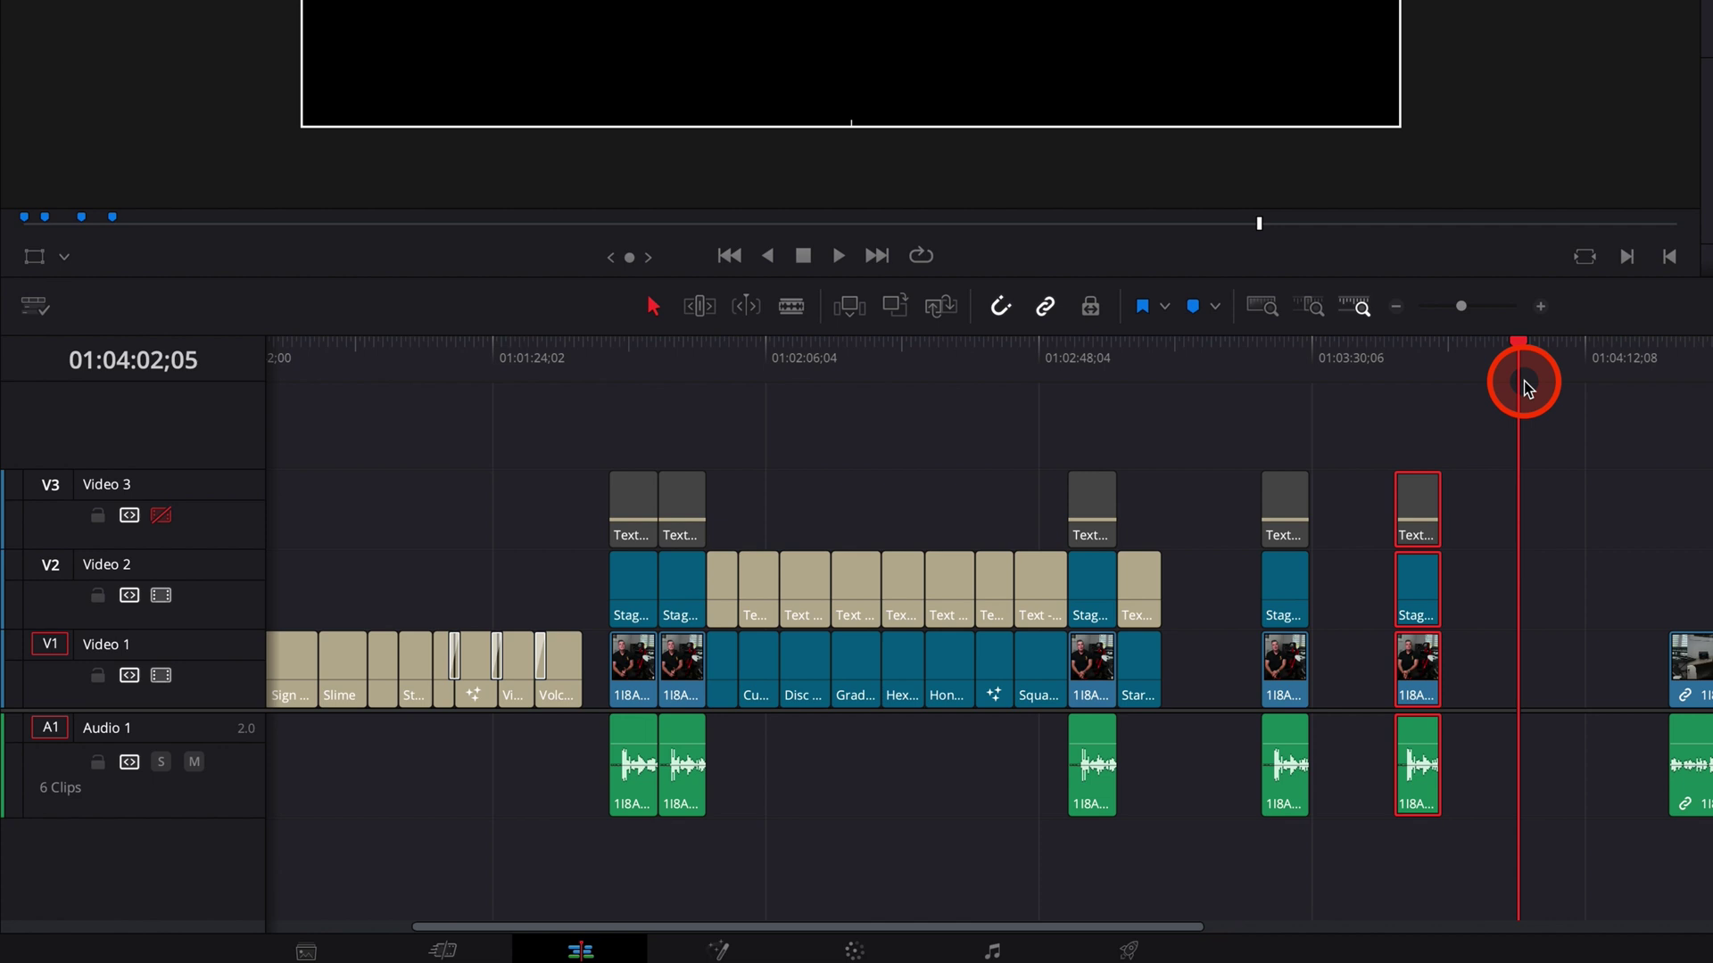
pyautogui.hotkey('ctrl', 'v')
pyautogui.click(1518, 373)
pyautogui.hotkey('ctrl', 'v')
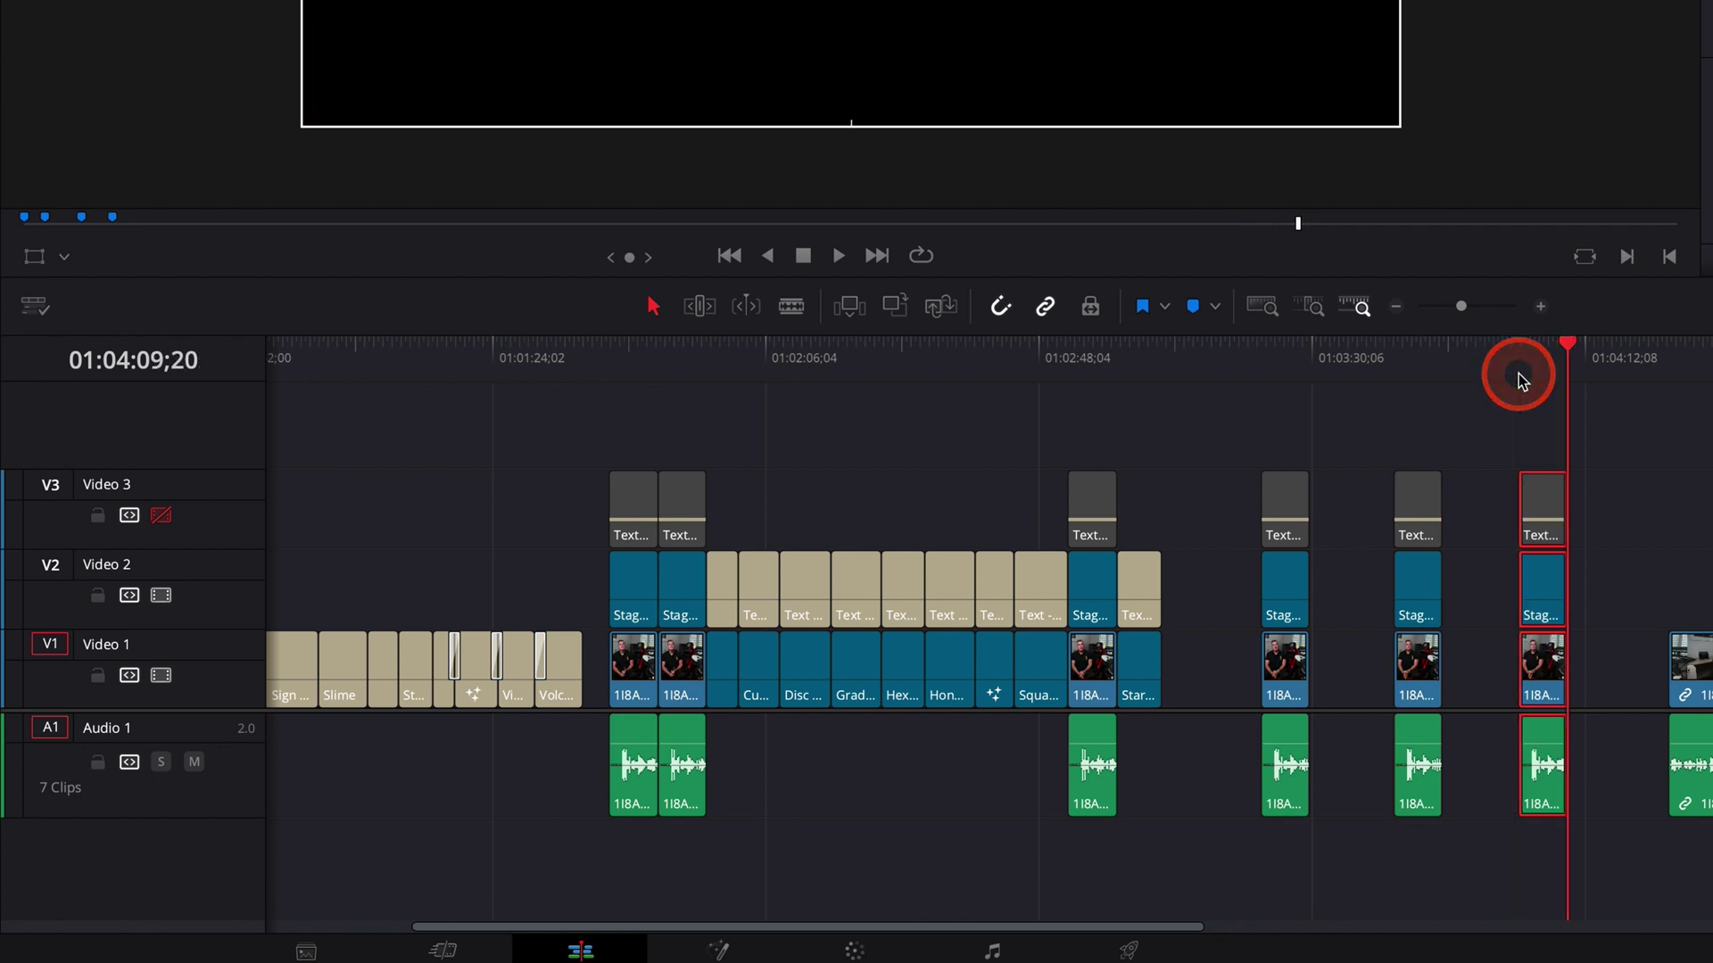
pyautogui.click(1316, 367)
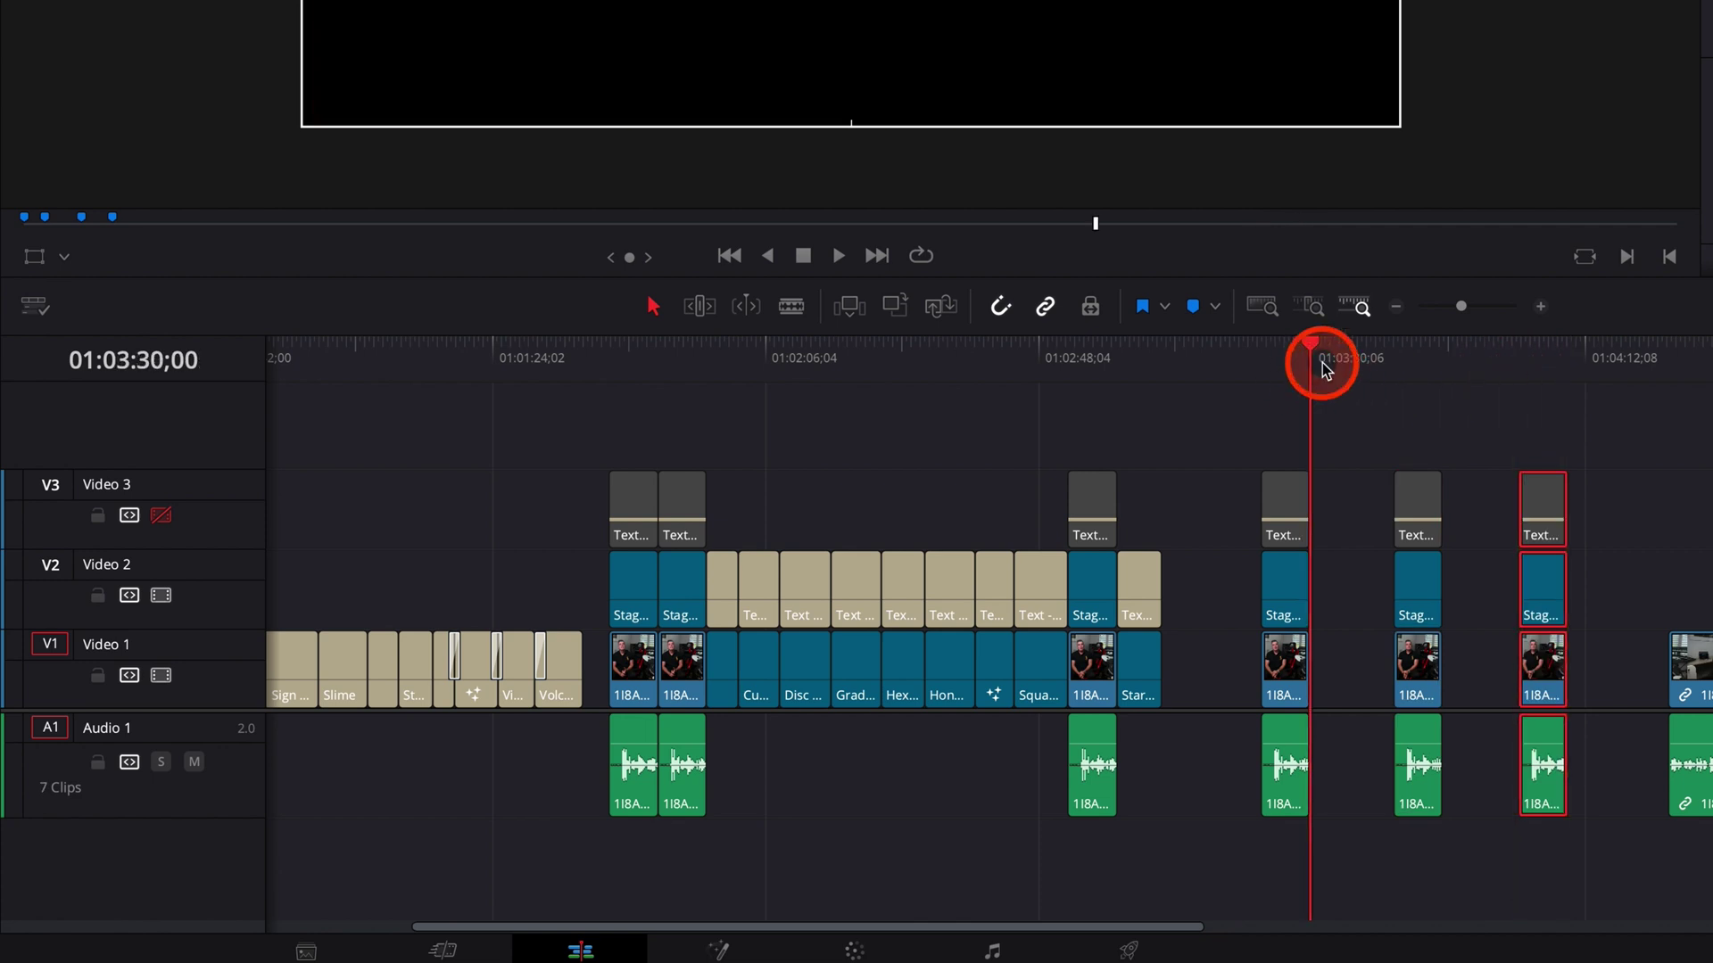
pyautogui.hotkey('ctrl', 'v')
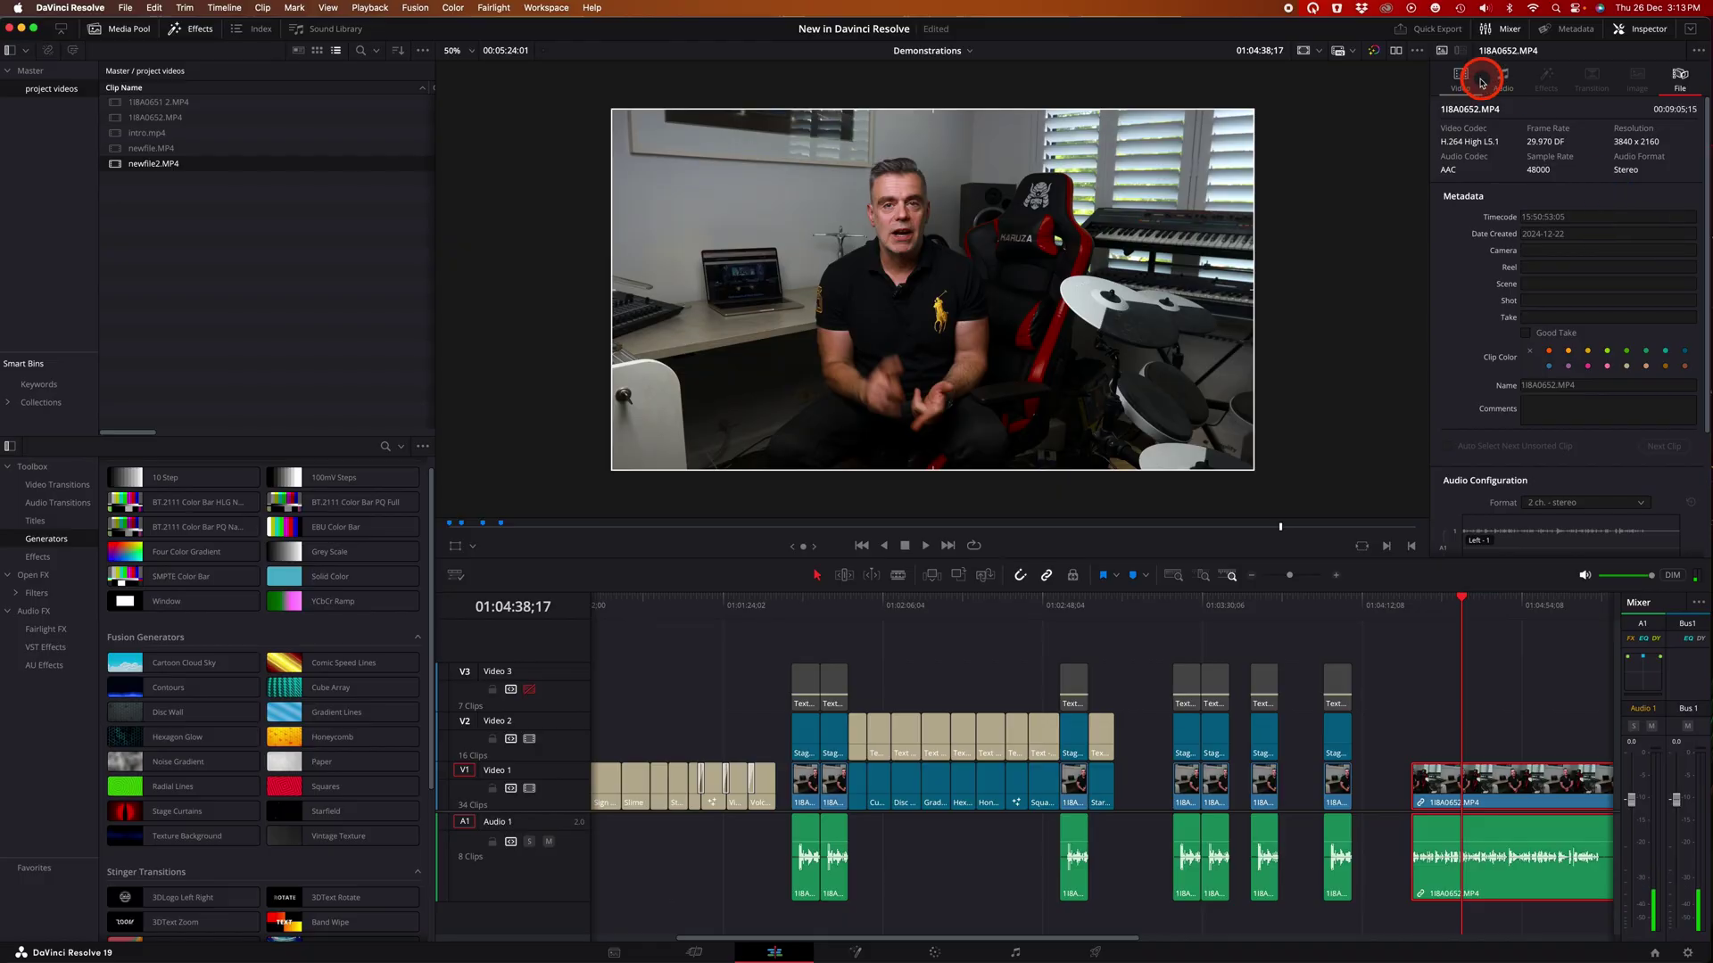
# - Set the clip's Zoom to 0.720 in the Video inspector
pyautogui.click(1463, 78)
pyautogui.moveTo(1556, 130); pyautogui.dragTo(1537, 188)
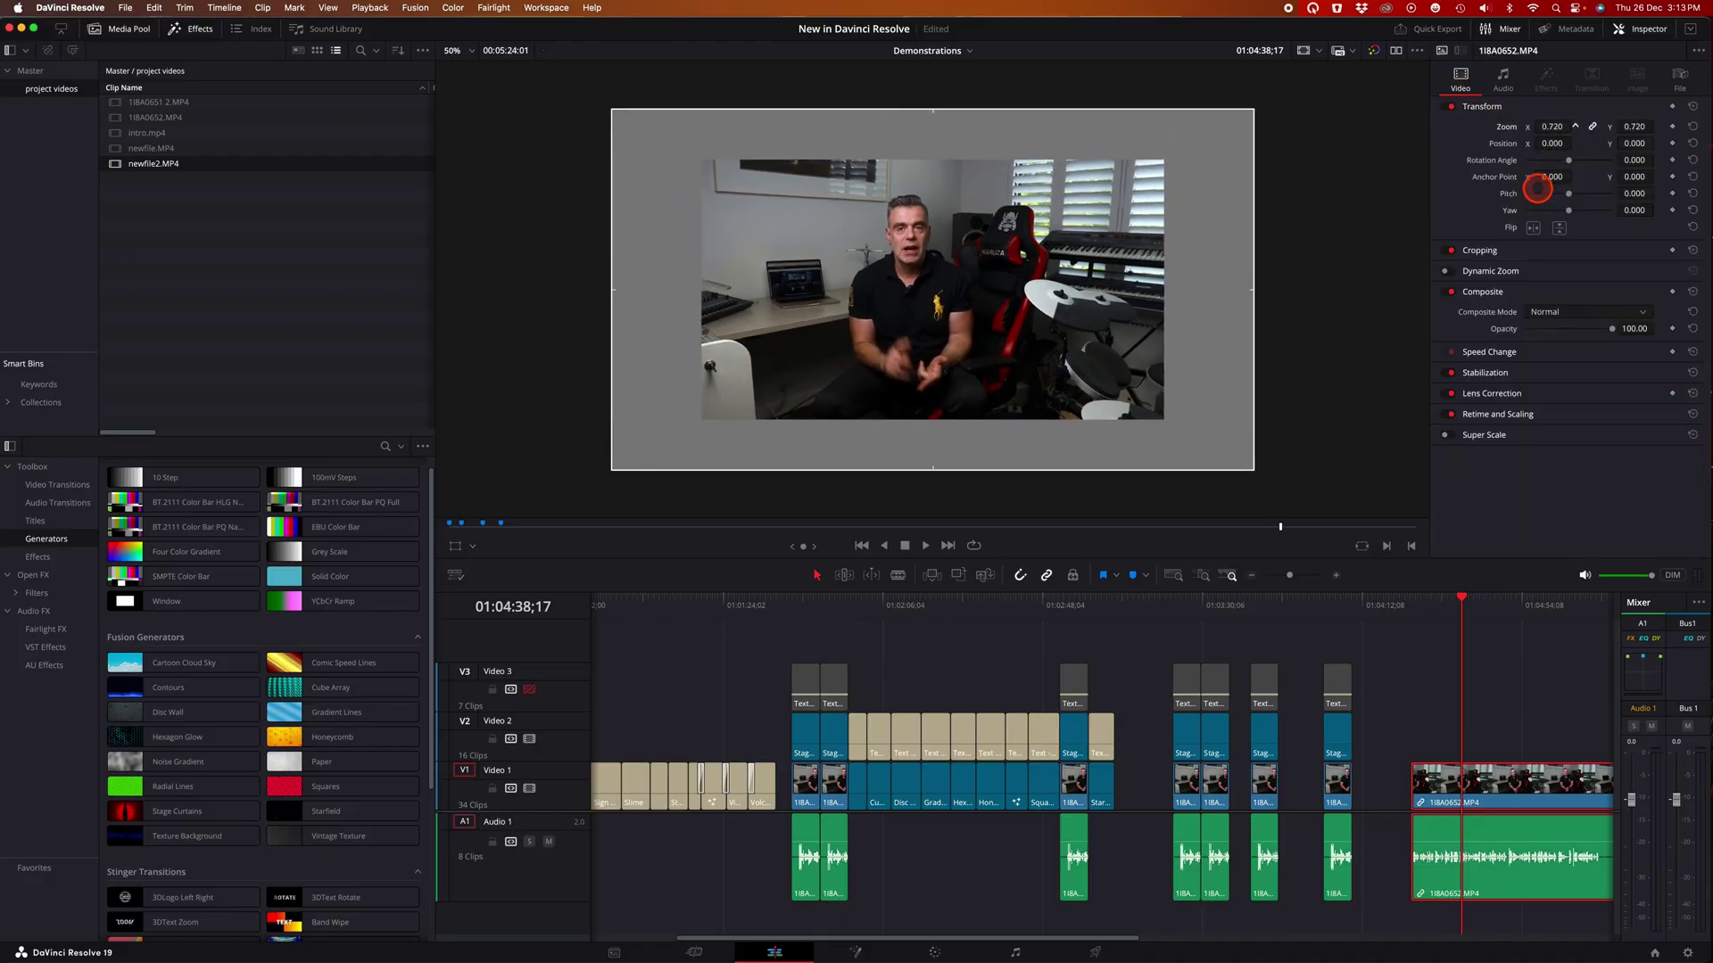
pyautogui.hscroll(3, 1106, 776)
# - Switch the viewer background to Checkerboard, then Black, then Gray
pyautogui.click(458, 576)
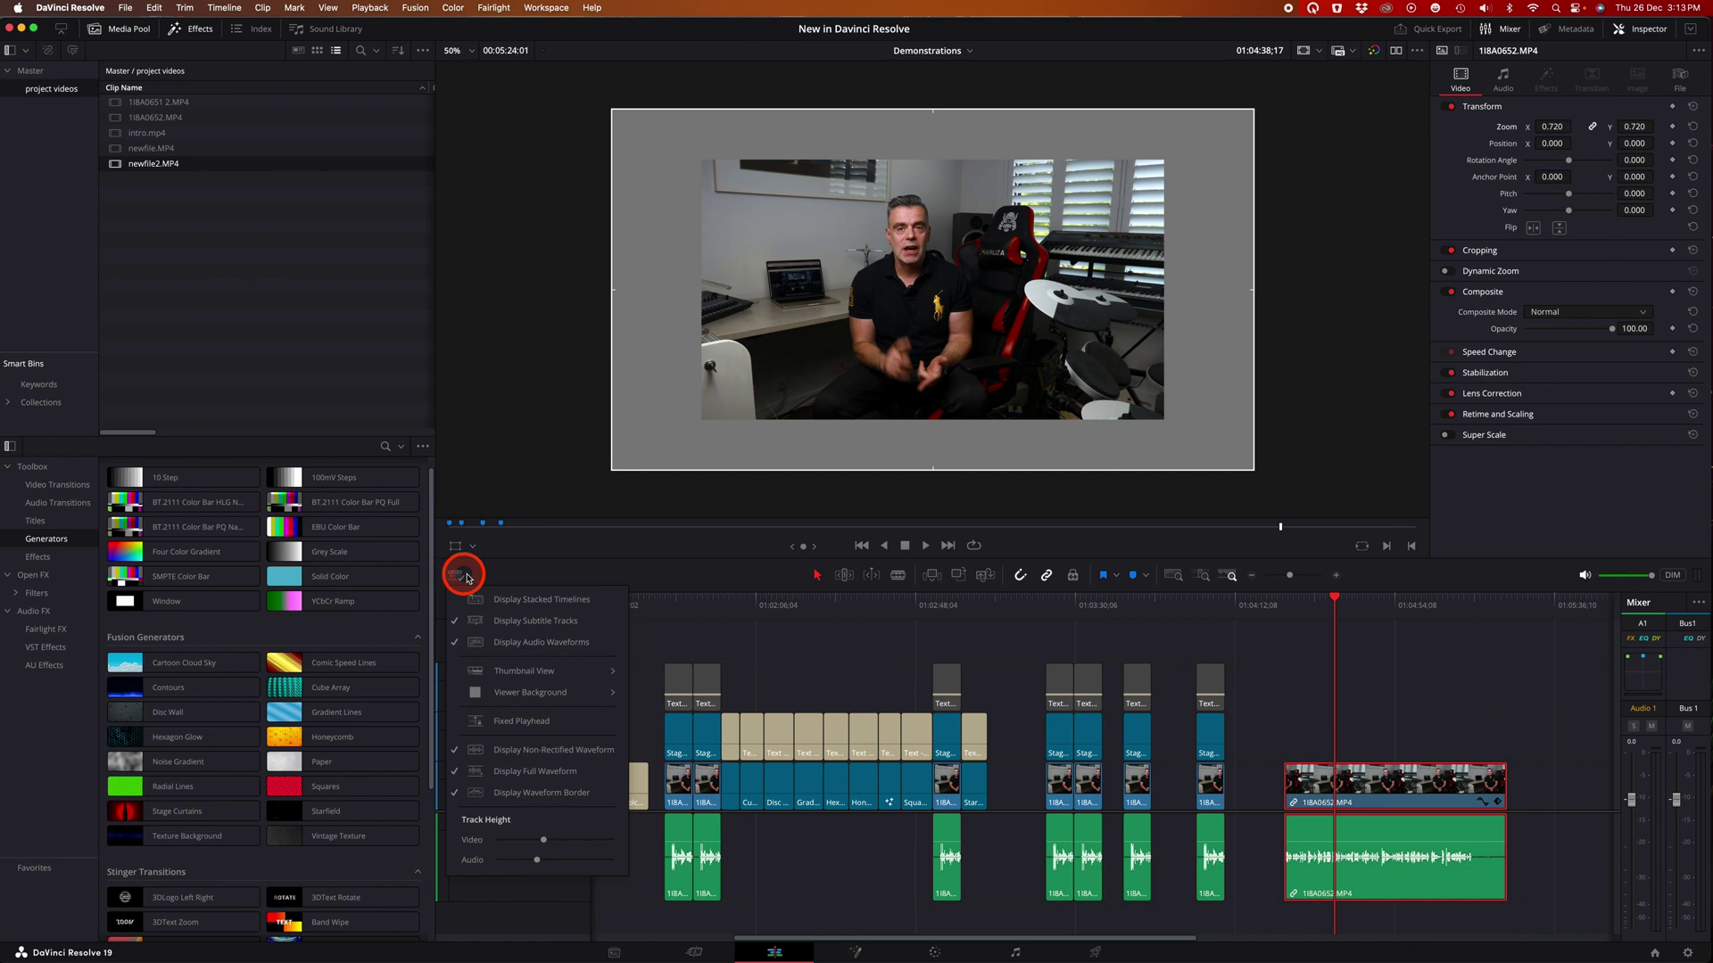
pyautogui.click(511, 695)
pyautogui.click(657, 696)
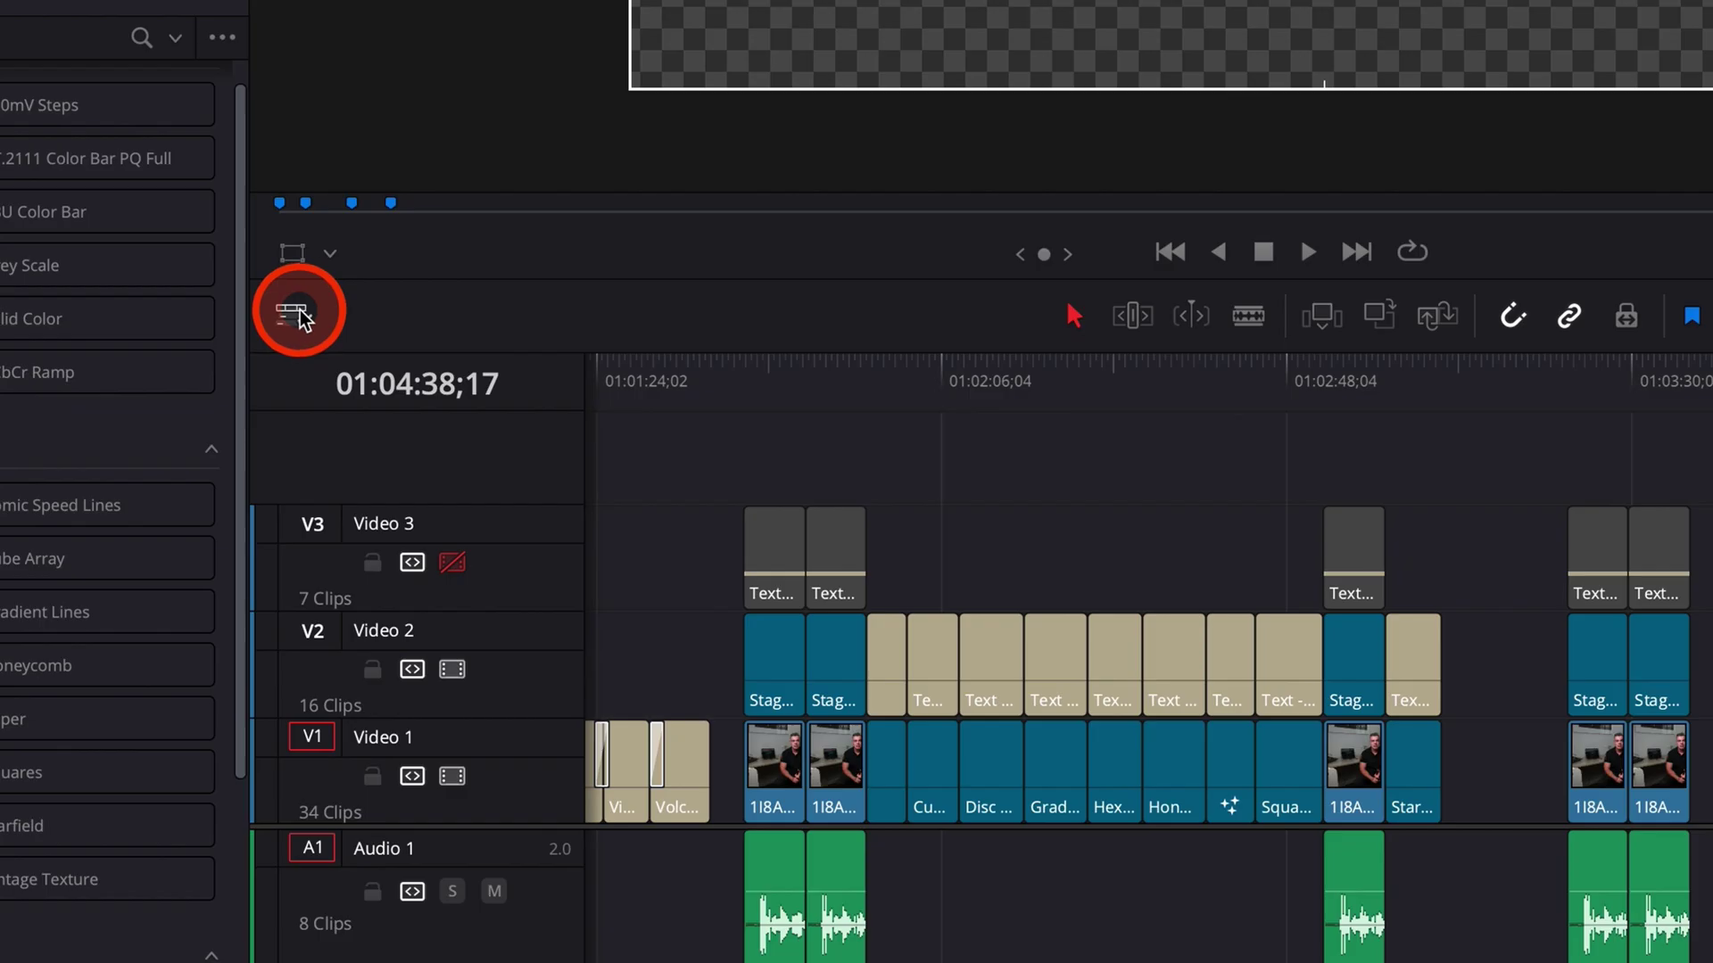
pyautogui.click(454, 574)
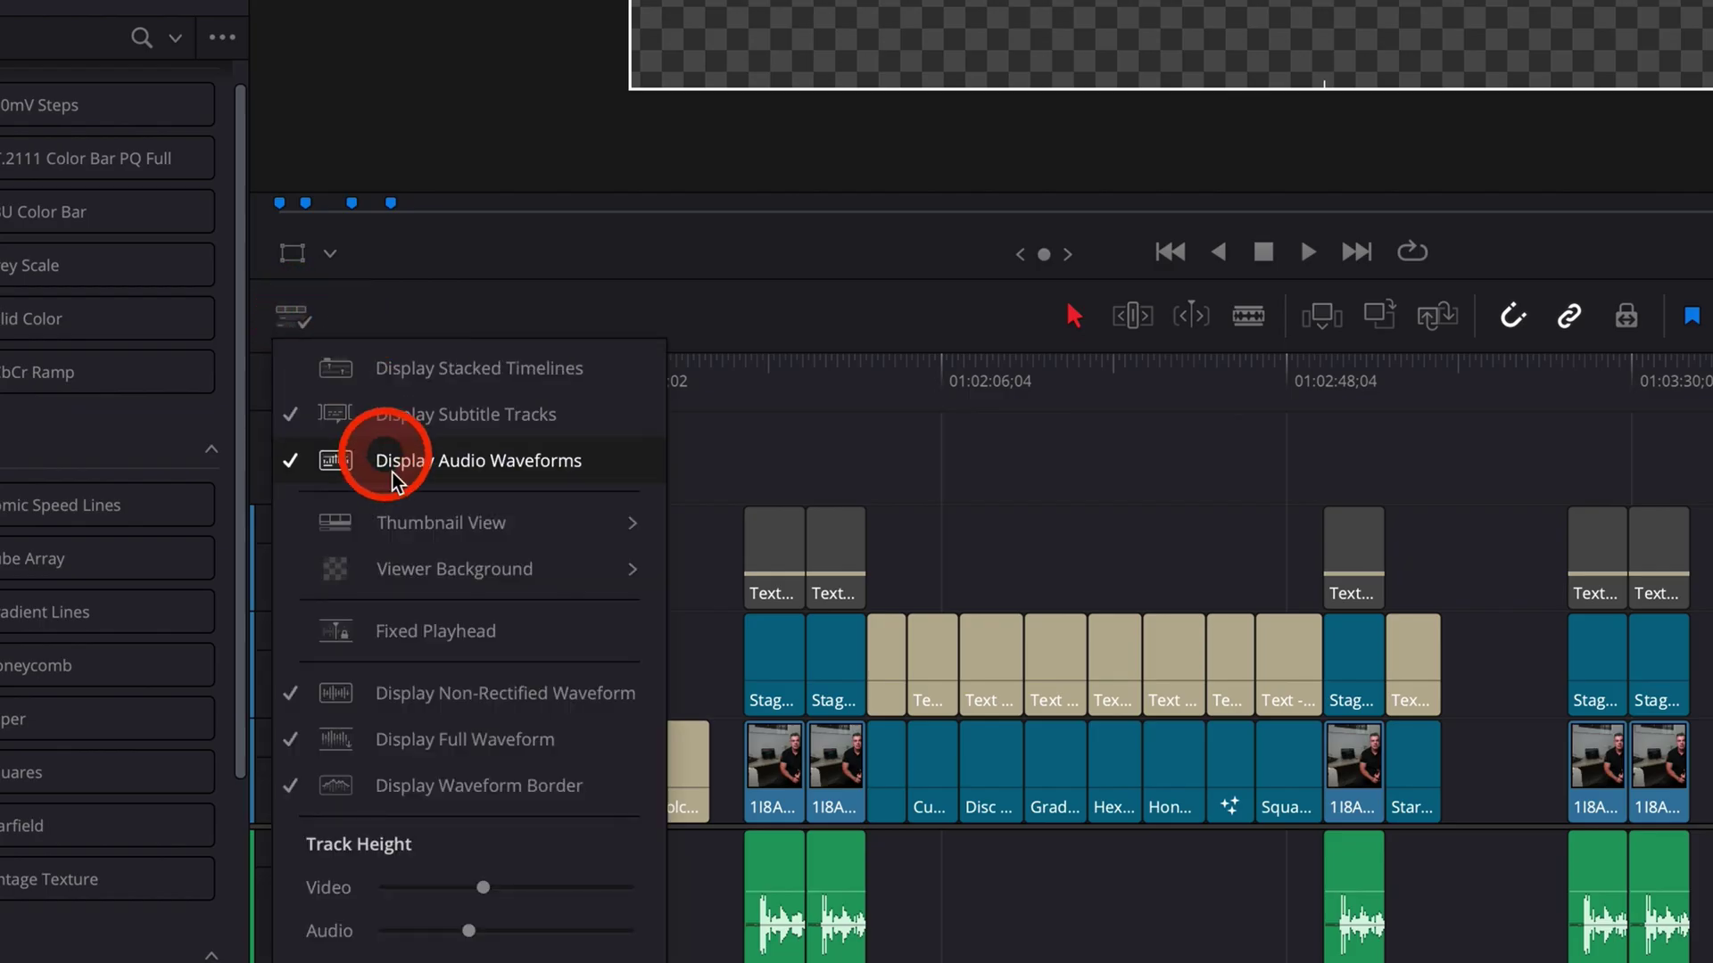
pyautogui.click(419, 578)
pyautogui.click(814, 623)
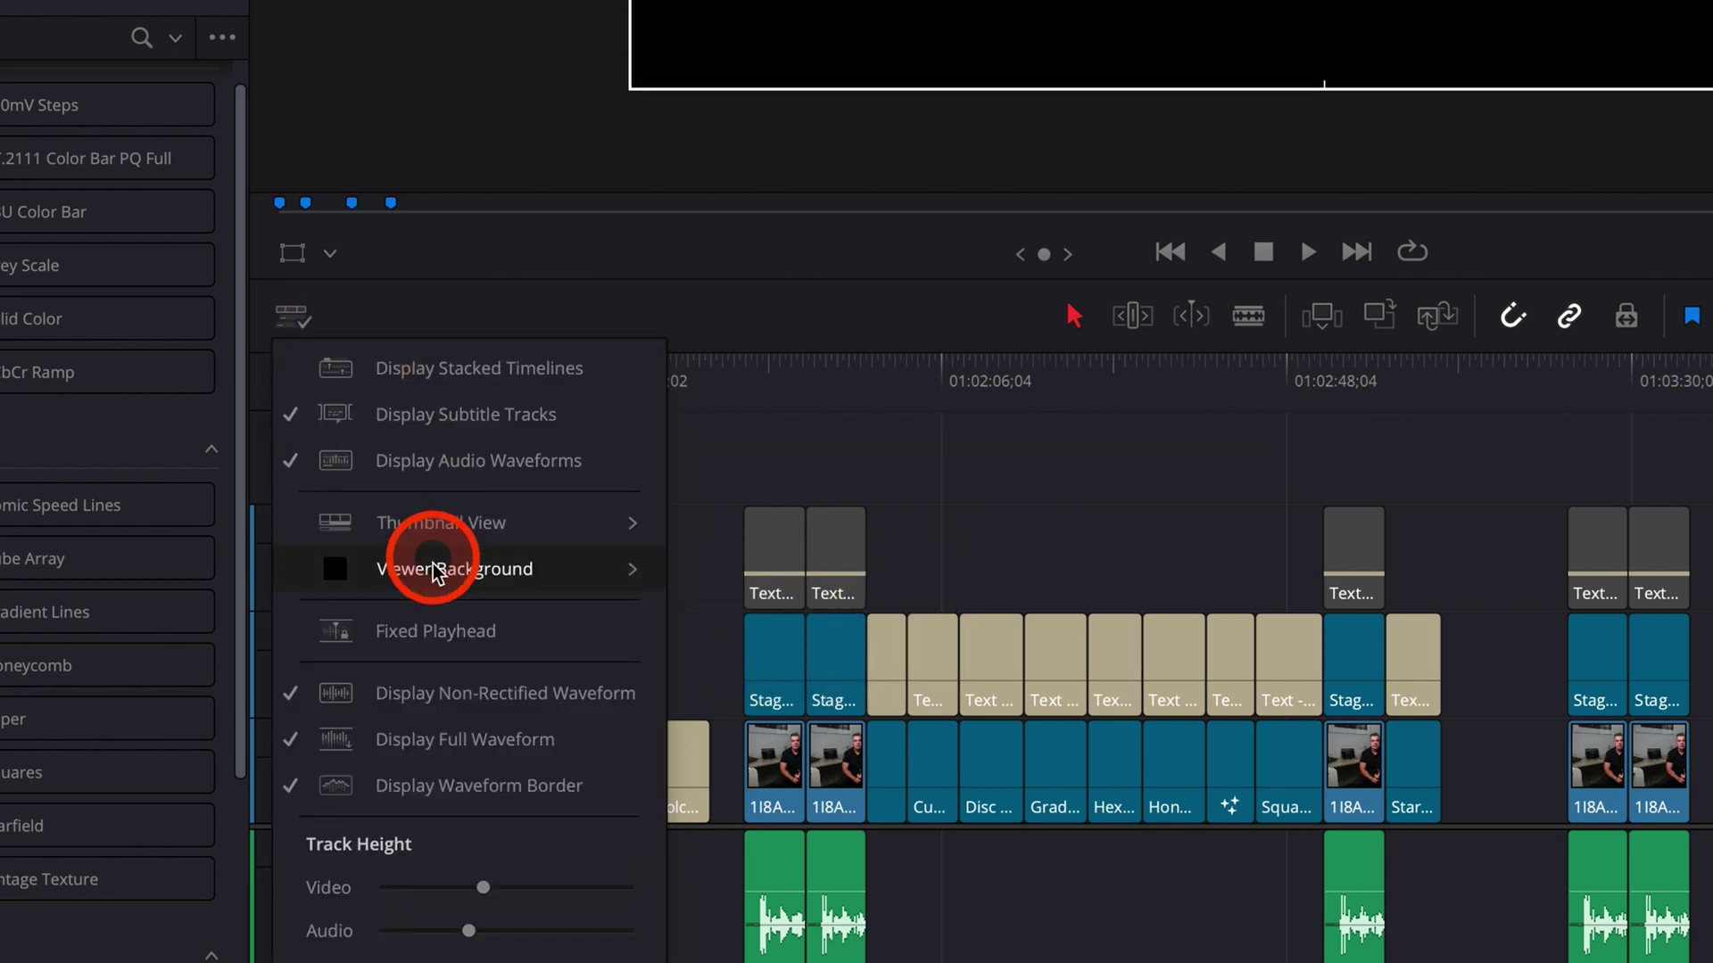
pyautogui.click(431, 568)
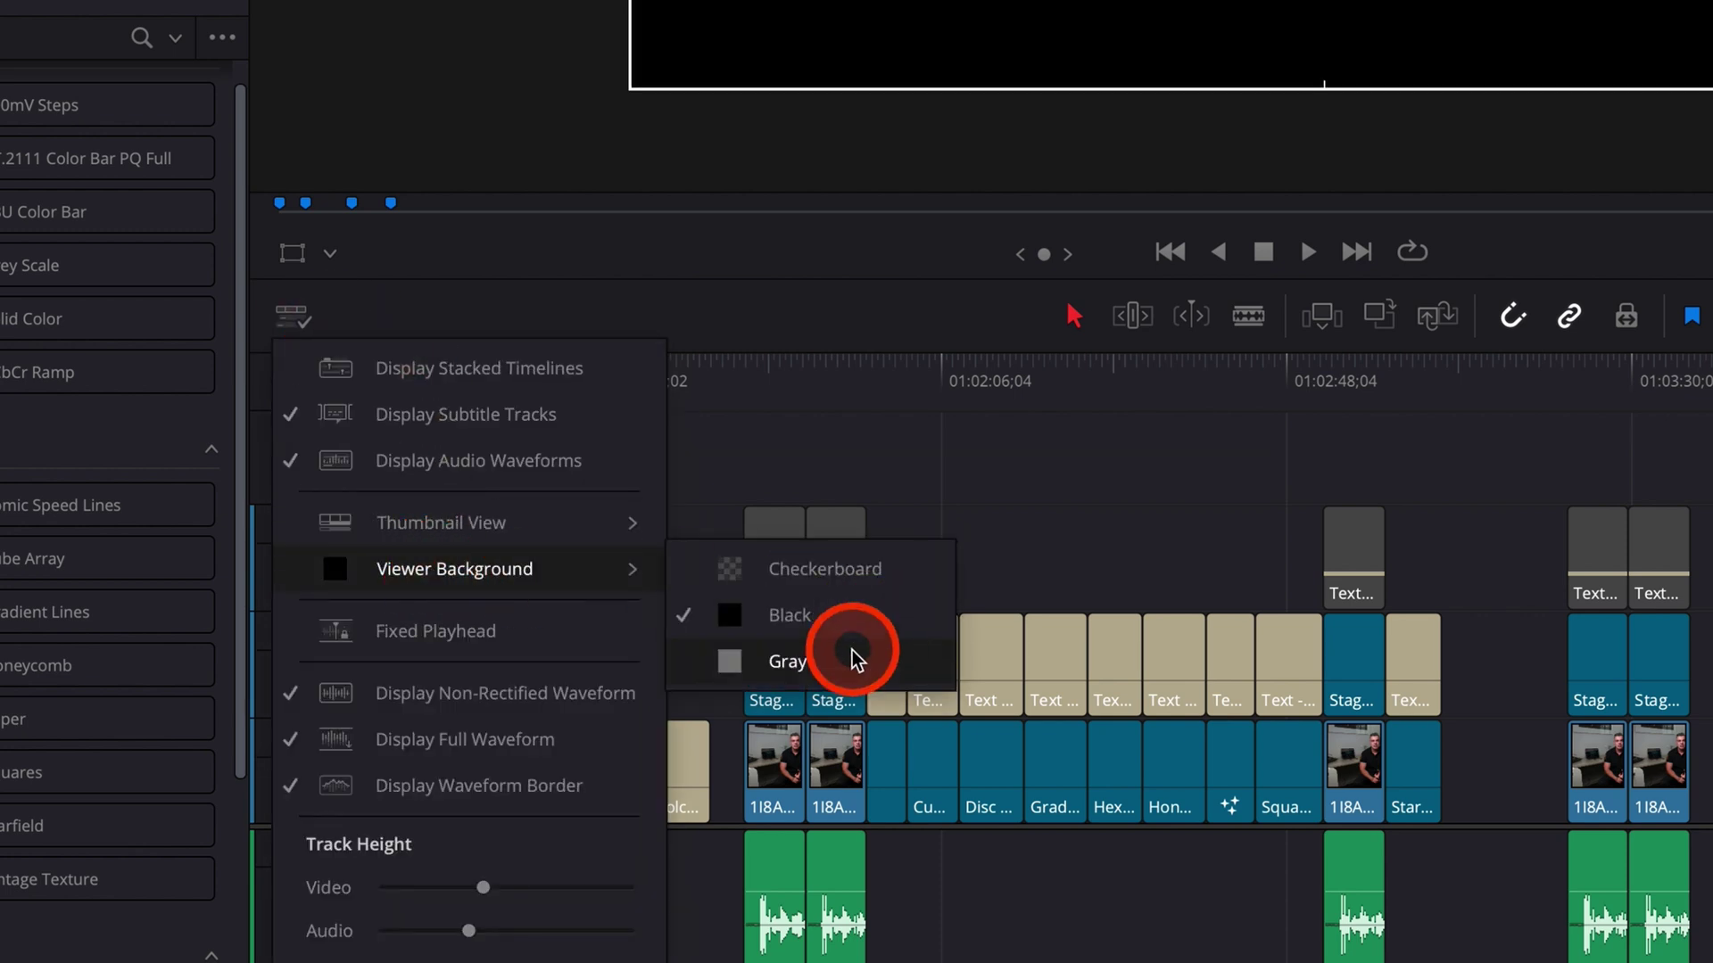